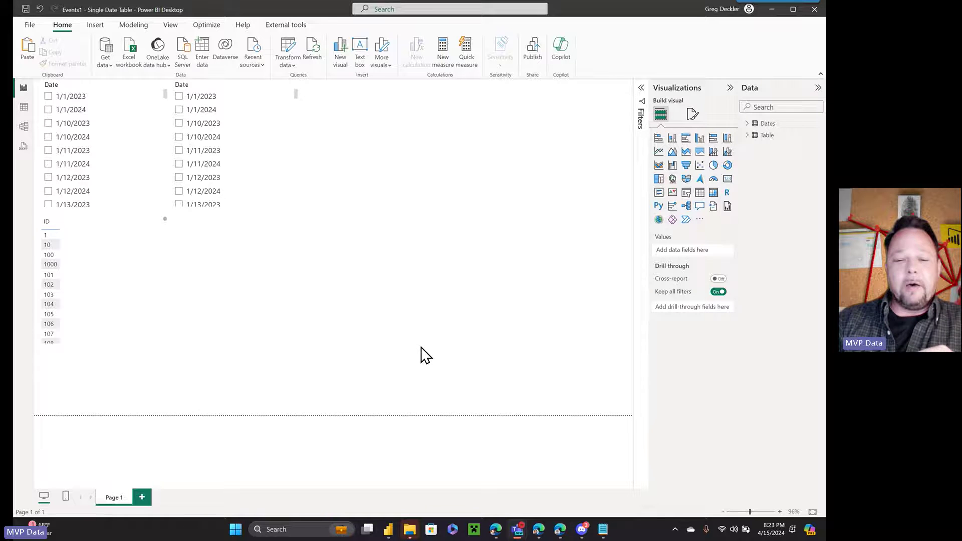
Step: In the Events1 Power Query Editor, review the 2024 date query and the source formulas of the IDs2023 and IDs2024 queries
{"action": "mouse_move", "coordinate": [389, 530]}
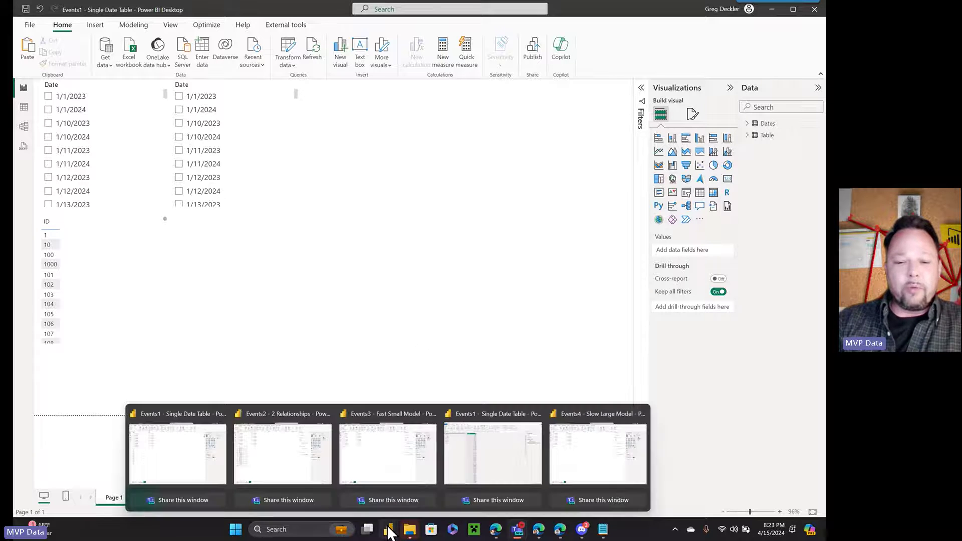
{"action": "left_click", "coordinate": [496, 449]}
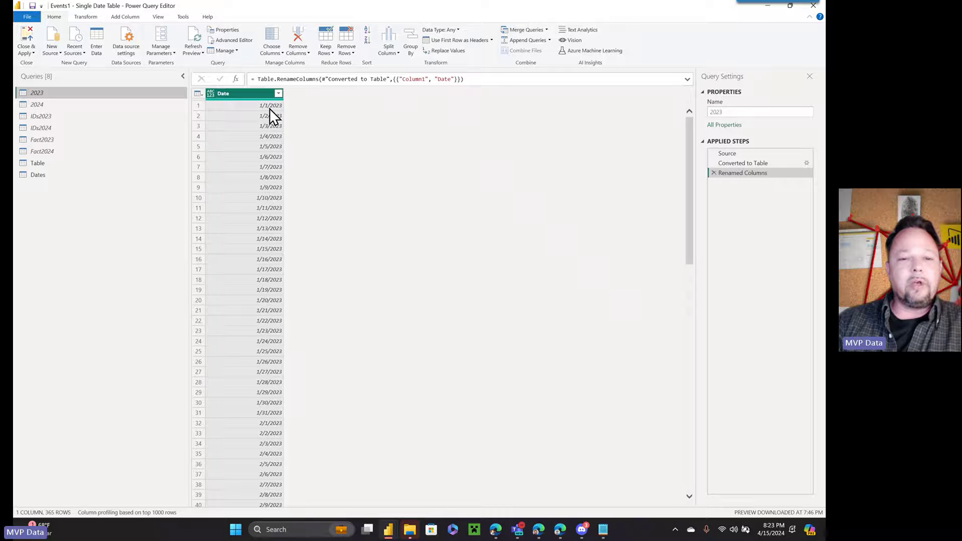
{"action": "left_click", "coordinate": [61, 105]}
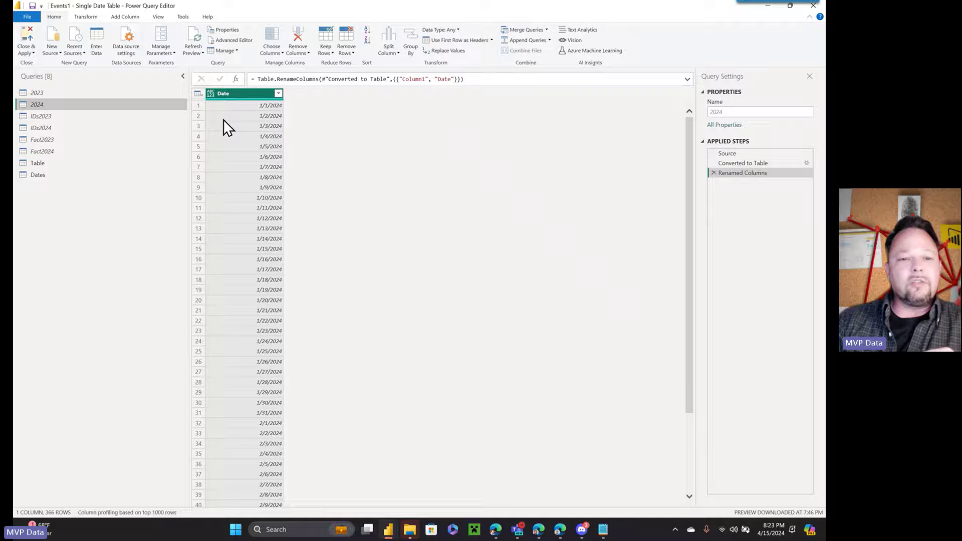
{"action": "left_click", "coordinate": [66, 118]}
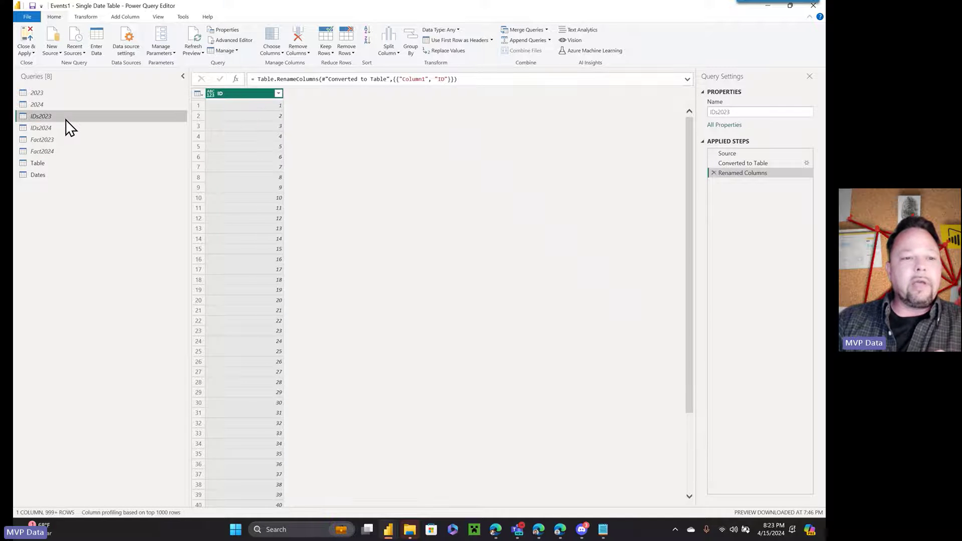
{"action": "left_click", "coordinate": [730, 154]}
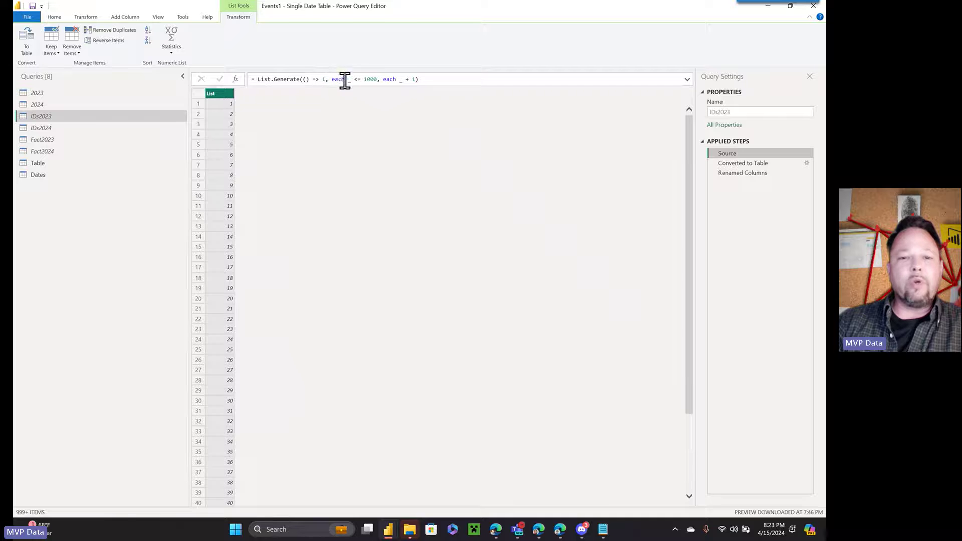
{"action": "left_click", "coordinate": [59, 128]}
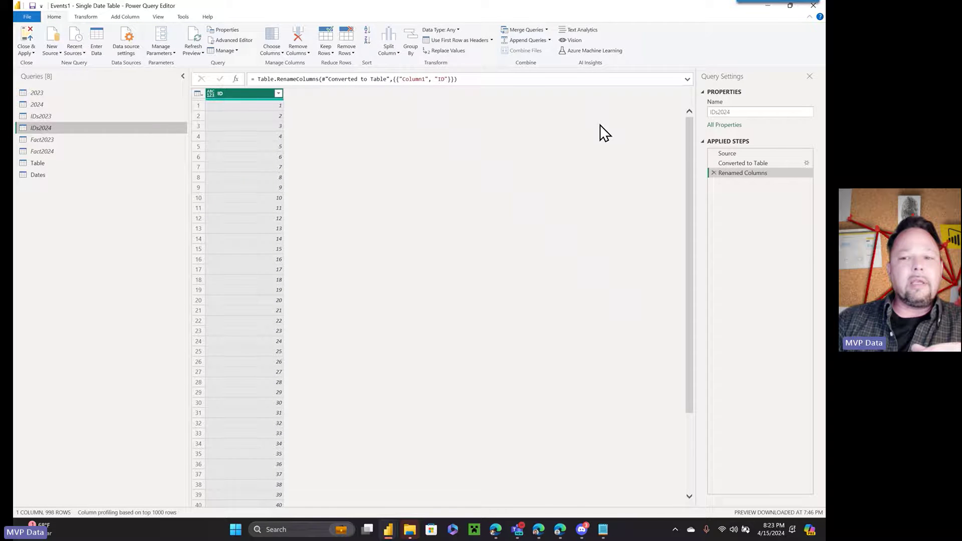
{"action": "left_click", "coordinate": [731, 154]}
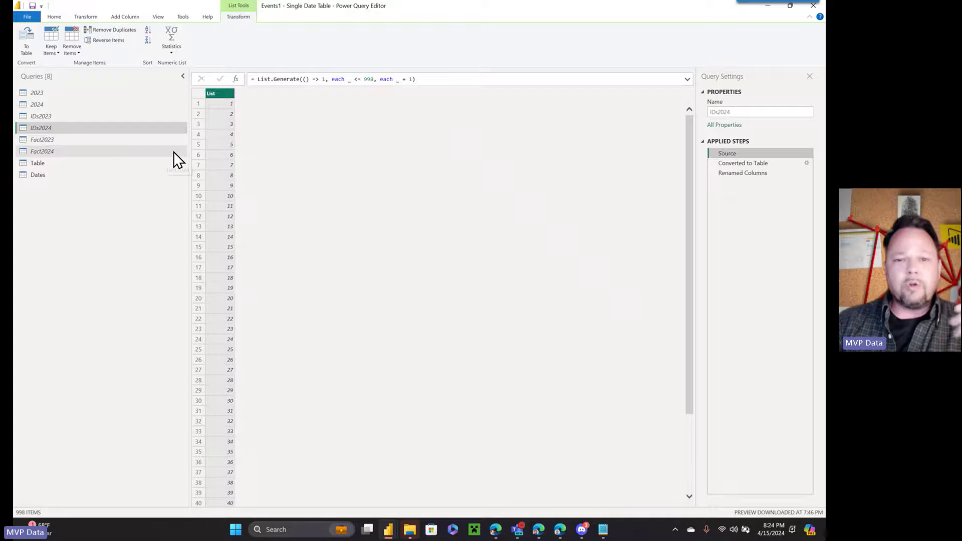
Step: Review the Fact2023 and Fact2024 queries and the combined Table and Dates queries
{"action": "left_click", "coordinate": [52, 141]}
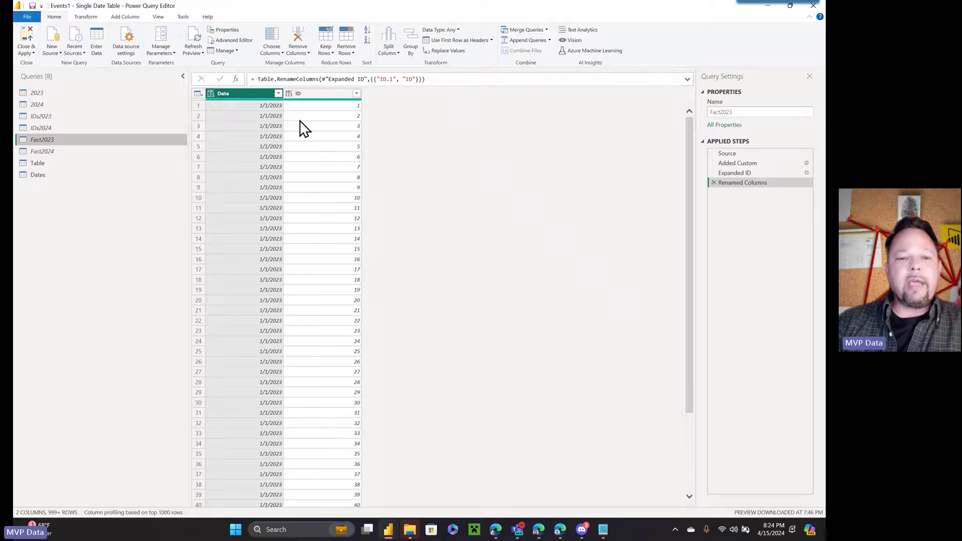
{"action": "left_click", "coordinate": [49, 152]}
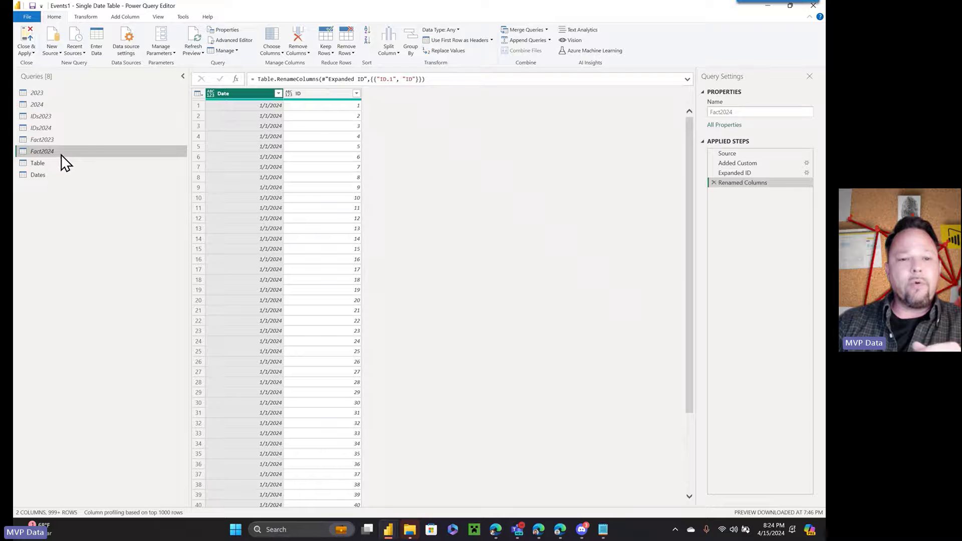
{"action": "left_click", "coordinate": [61, 167]}
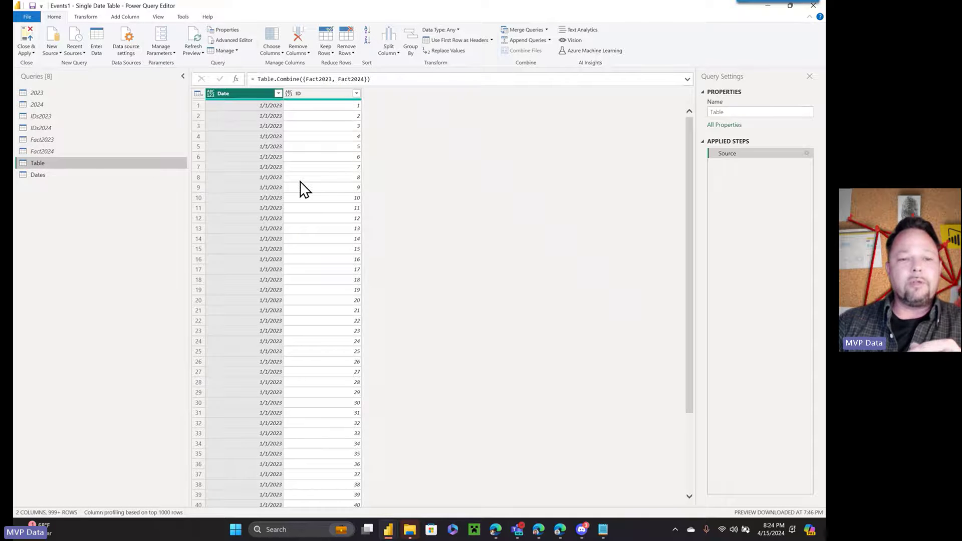
{"action": "left_click", "coordinate": [37, 175]}
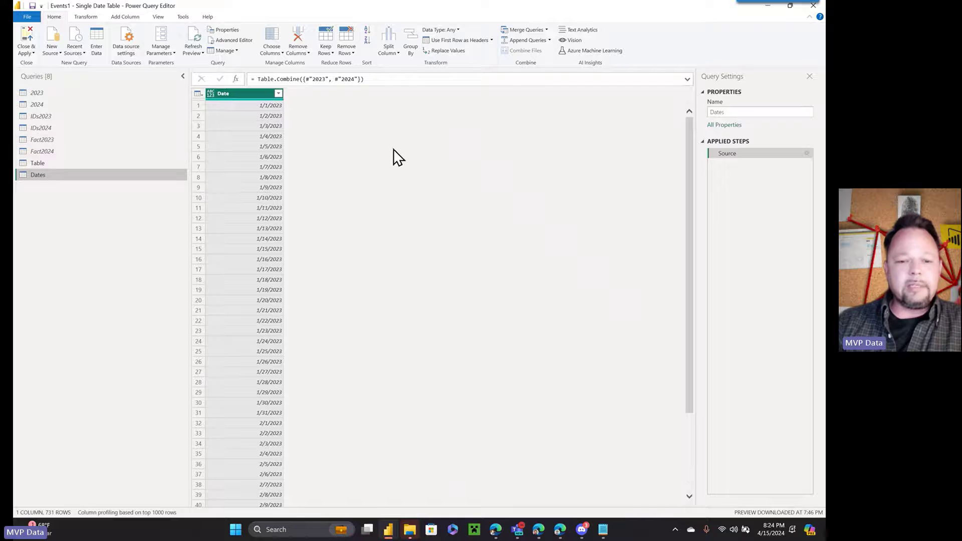
Step: Return to the Events1 - Single Date Table report and examine the relationship between Table and Dates in the model diagram
{"action": "mouse_move", "coordinate": [388, 530]}
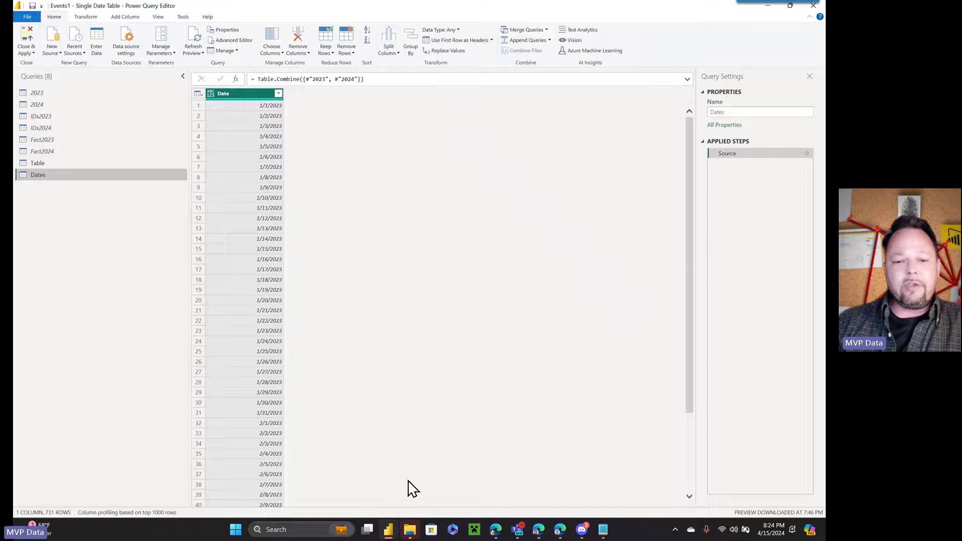
{"action": "left_click", "coordinate": [269, 482]}
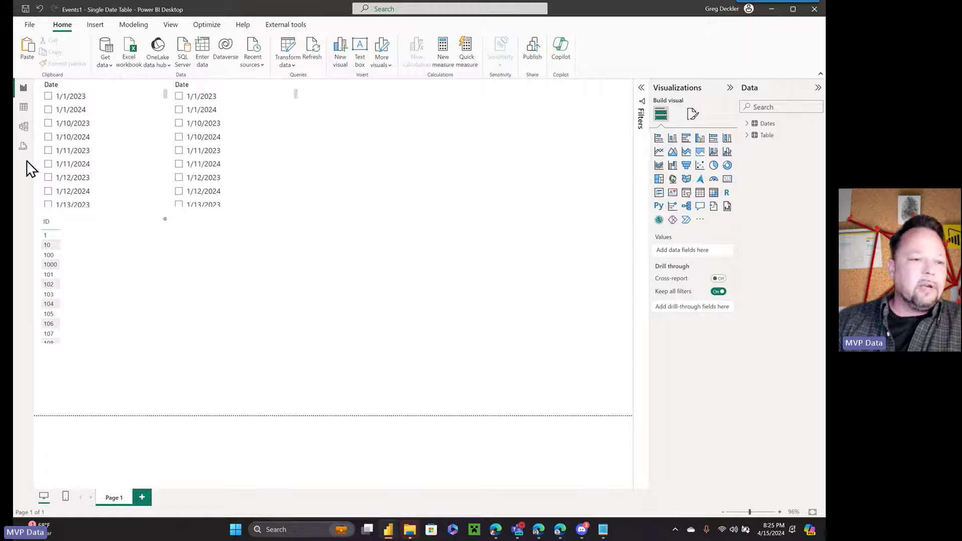
{"action": "left_click", "coordinate": [23, 131]}
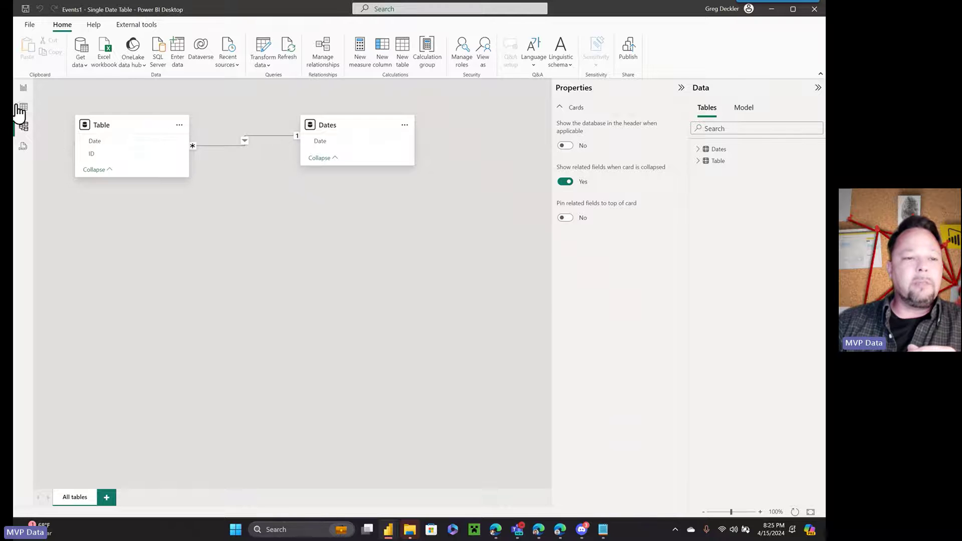
Step: Filter the report to 1/1/2023 with the first Date slicer, and close the Events1 report with its changes saved
{"action": "left_click", "coordinate": [23, 88]}
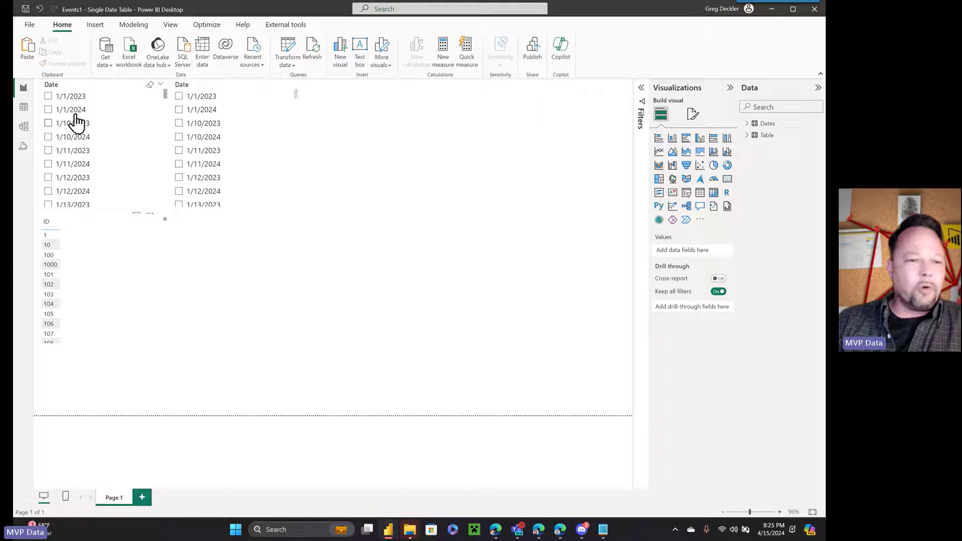
{"action": "left_click", "coordinate": [49, 98]}
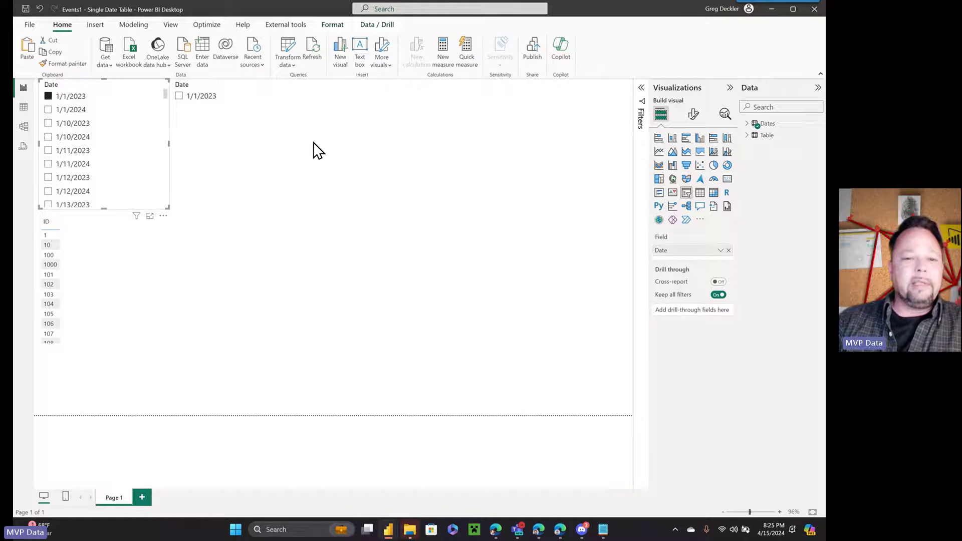
{"action": "left_click", "coordinate": [813, 12]}
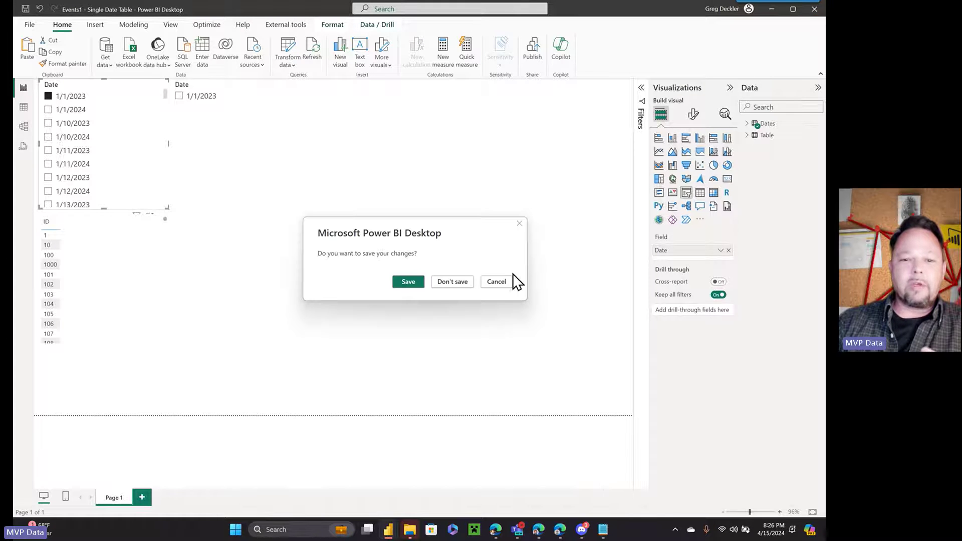
{"action": "left_click", "coordinate": [406, 283]}
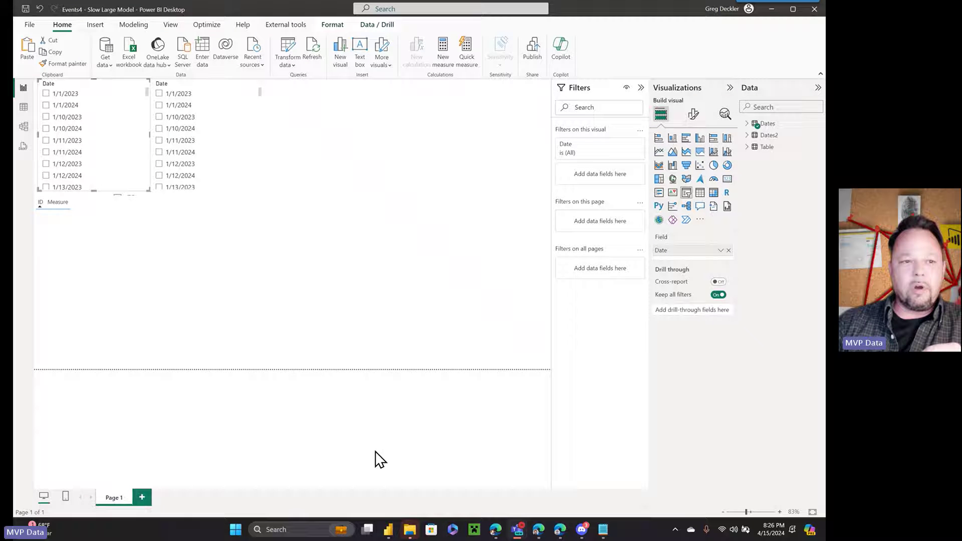
Step: Switch to the Events2 - 2 Relationships report and examine how Table relates to Dates and Dates2 in the model diagram
{"action": "mouse_move", "coordinate": [386, 532]}
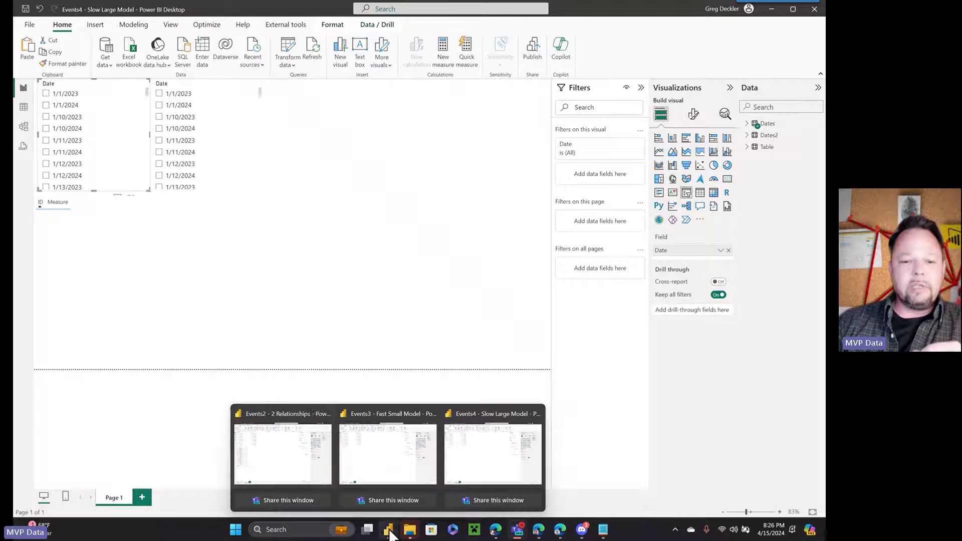
{"action": "left_click", "coordinate": [301, 468]}
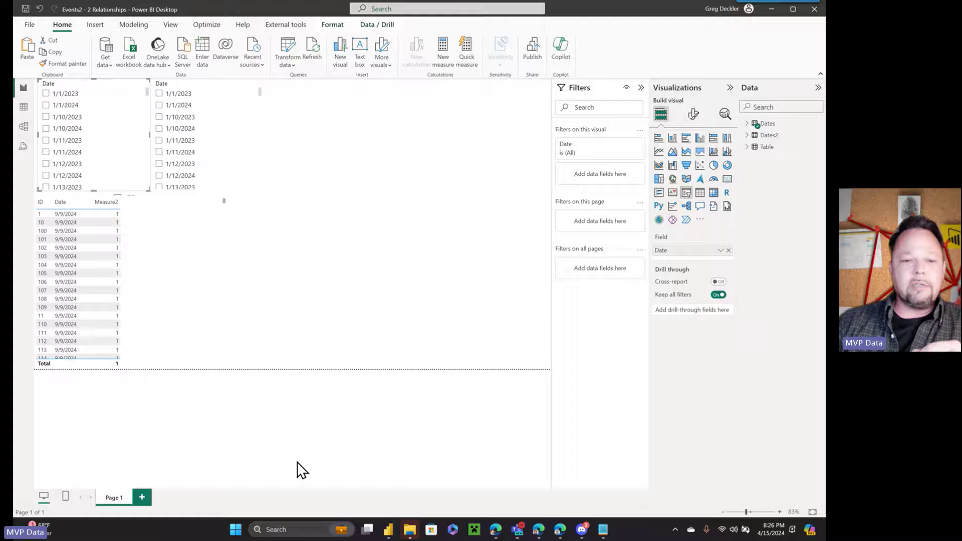
{"action": "left_click", "coordinate": [23, 128]}
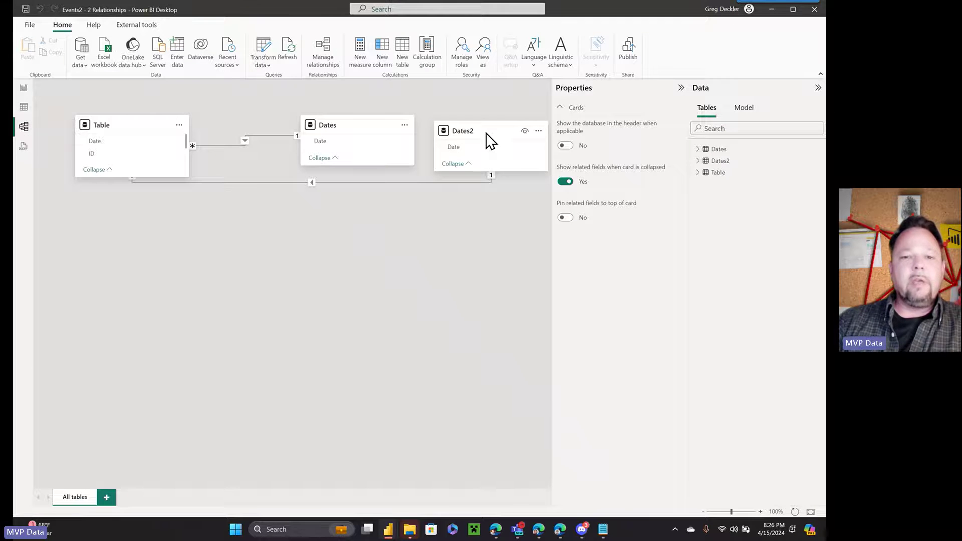
{"action": "mouse_move", "coordinate": [486, 133]}
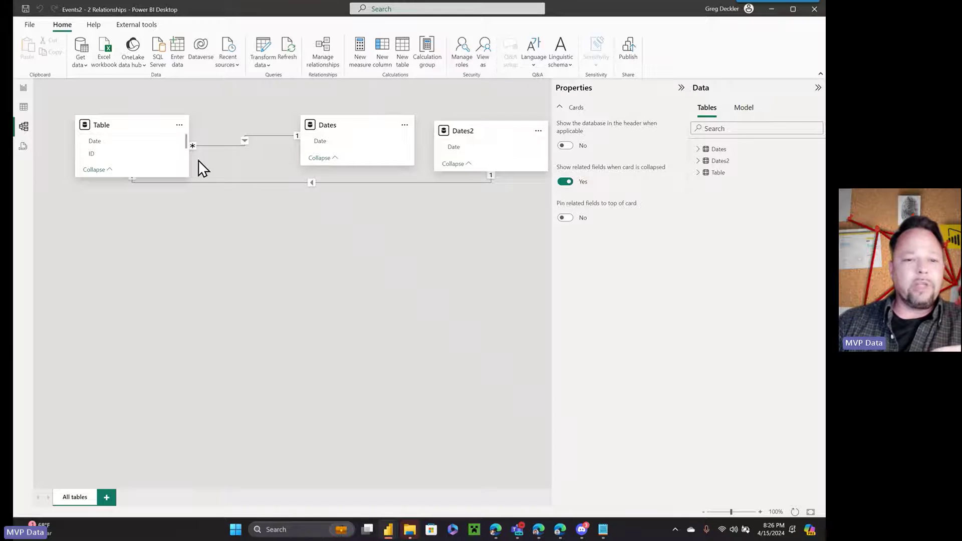
Step: On the Events2 report page, select 1/1/2023 in the first Date slicer and 1/1/2024 in the second
{"action": "left_click", "coordinate": [23, 93]}
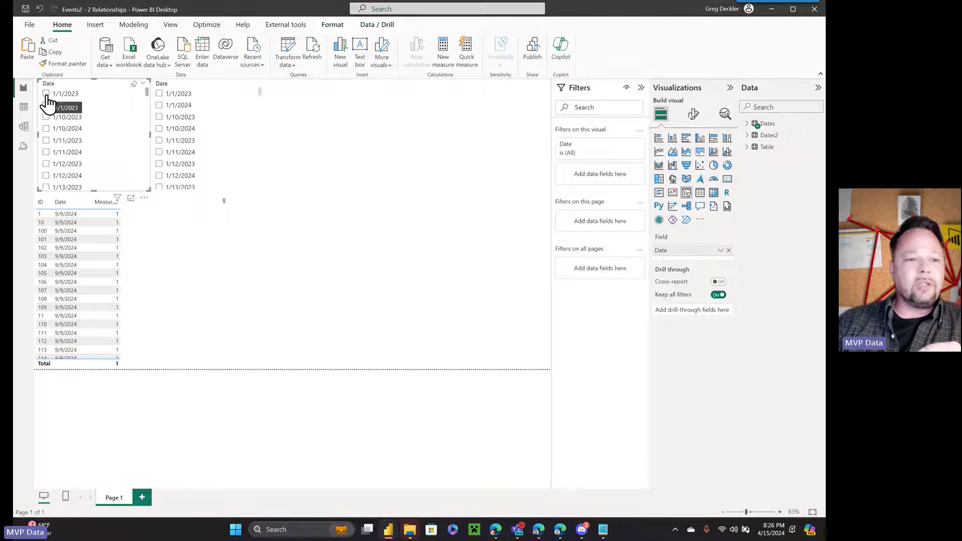
{"action": "left_click", "coordinate": [46, 94]}
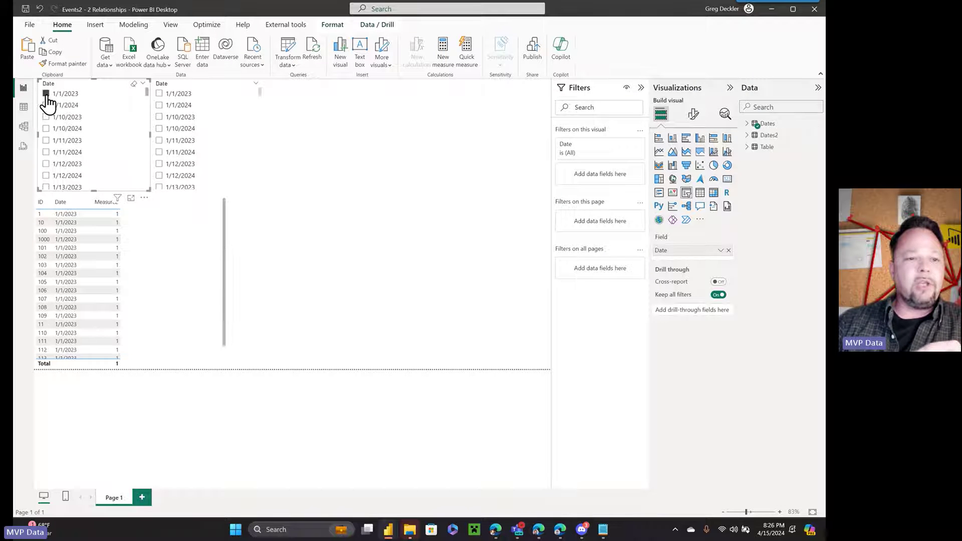
{"action": "left_click", "coordinate": [159, 105]}
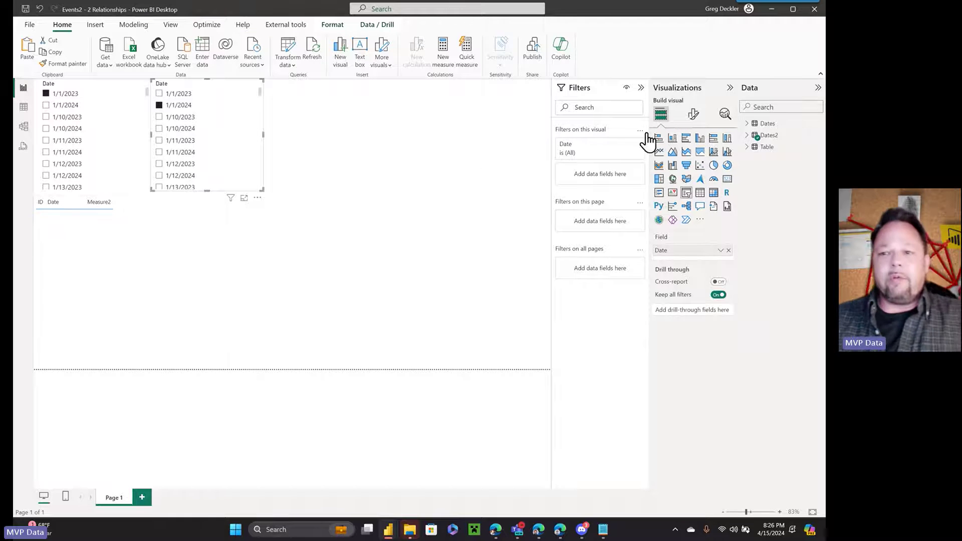
Step: Save and close the Events2 report, and view the model diagram of the Events3 - Fast Small Model report
{"action": "left_click", "coordinate": [813, 14]}
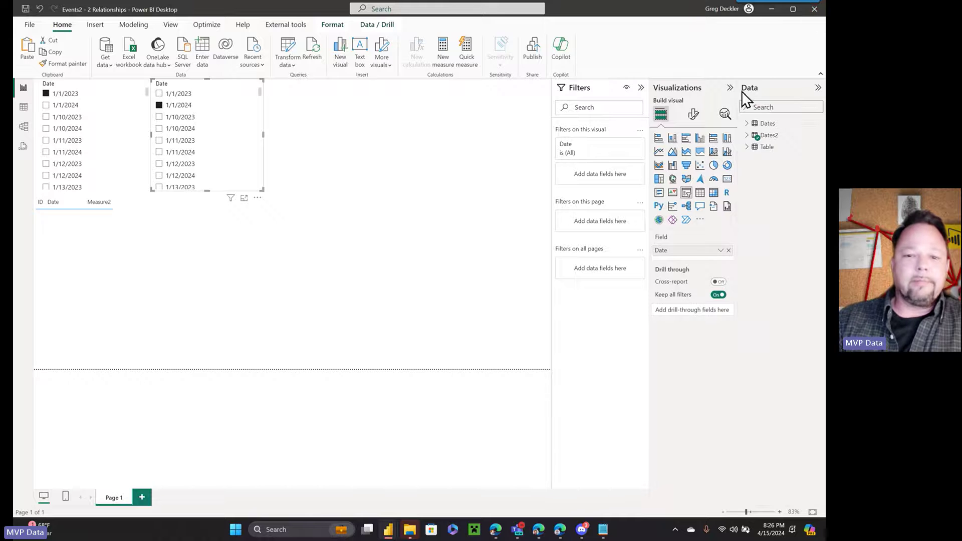
{"action": "left_click", "coordinate": [408, 282]}
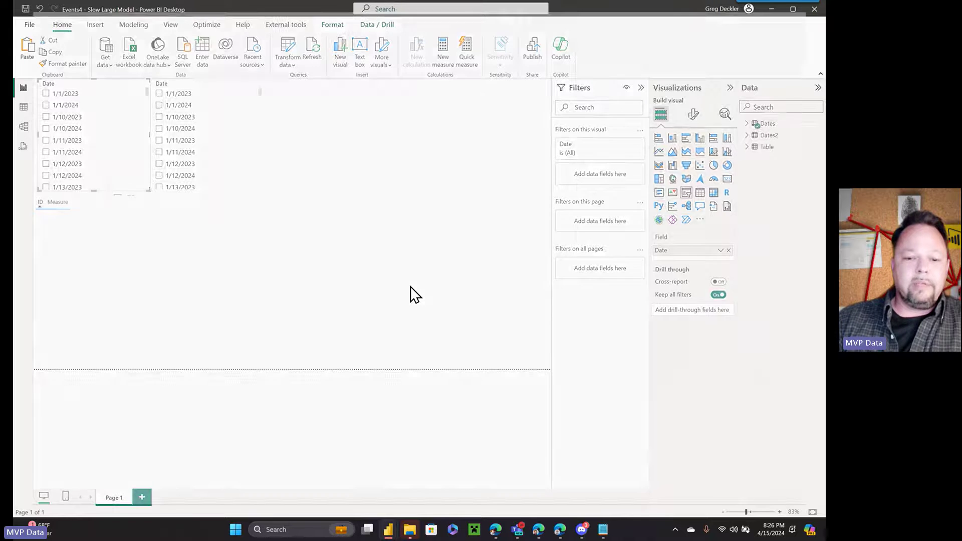
{"action": "mouse_move", "coordinate": [382, 534]}
{"action": "left_click", "coordinate": [351, 467]}
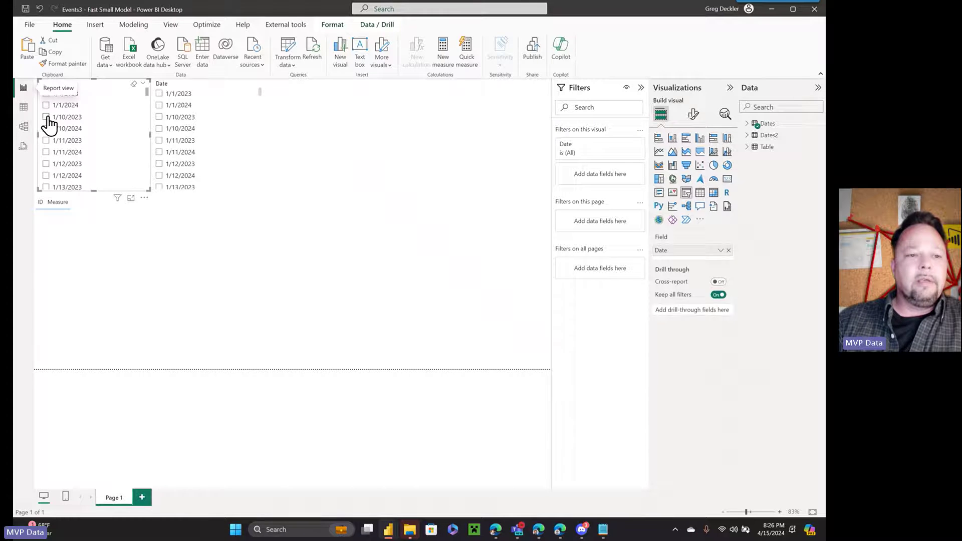
{"action": "left_click", "coordinate": [23, 126]}
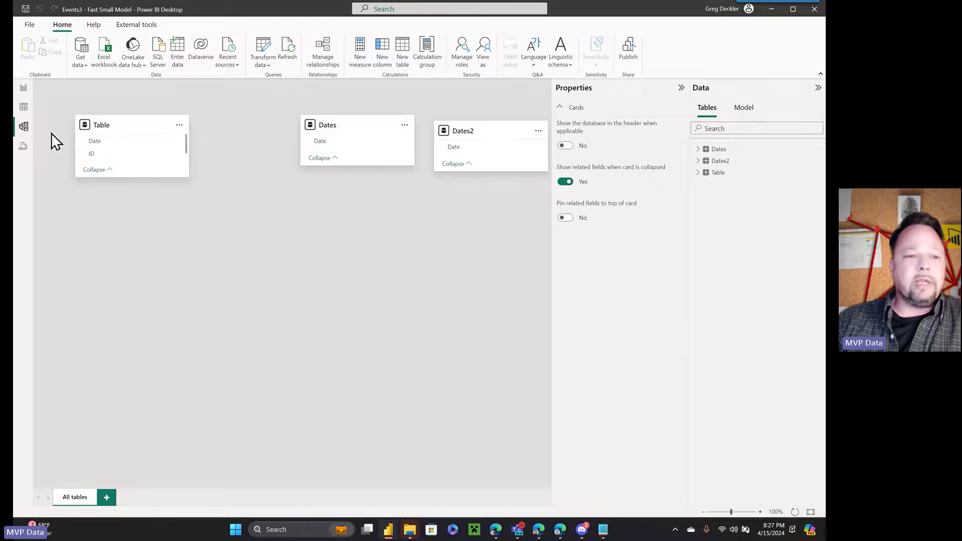
Step: On the Events3 report page, filter the first Date slicer to 1/1/2023 and the second to 1/1/2024
{"action": "left_click", "coordinate": [24, 88]}
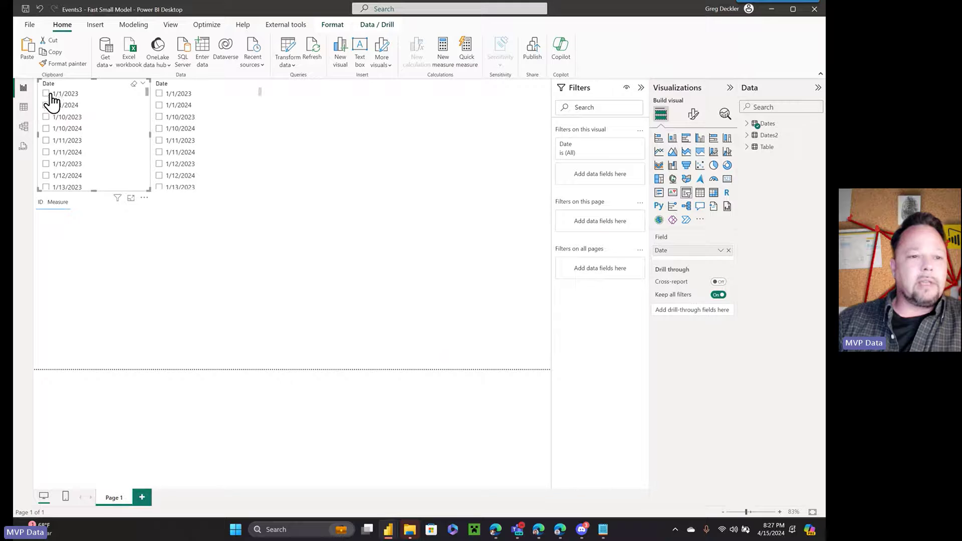
{"action": "left_click", "coordinate": [45, 95]}
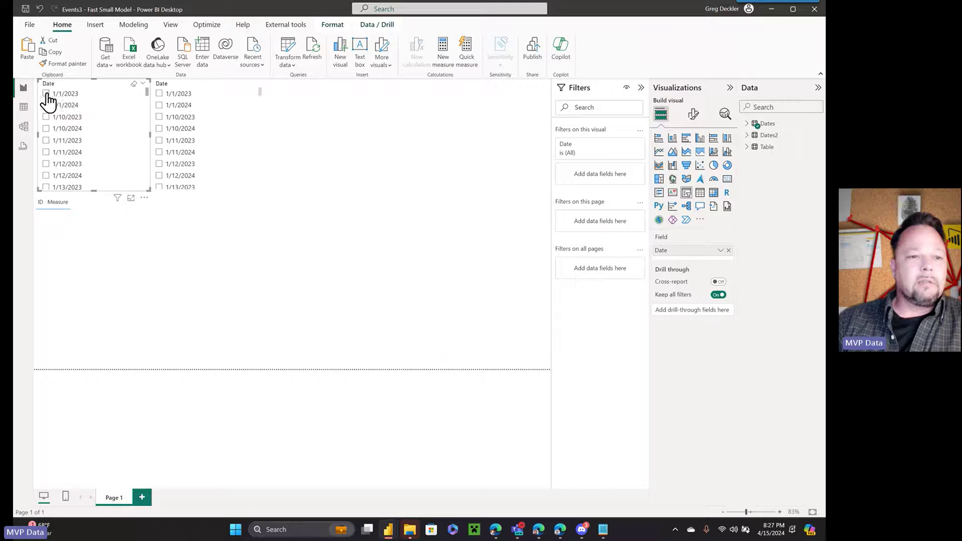
{"action": "left_click", "coordinate": [159, 106]}
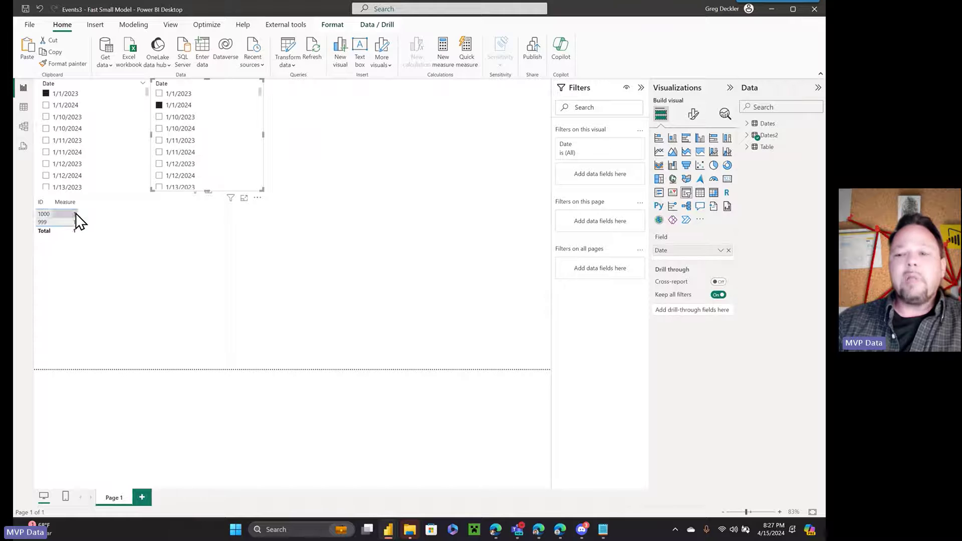
Step: Open the DAX formula of the measure in Table and highlight the SELECTCOLUMNS expression assigned to __Table1
{"action": "left_click", "coordinate": [747, 136]}
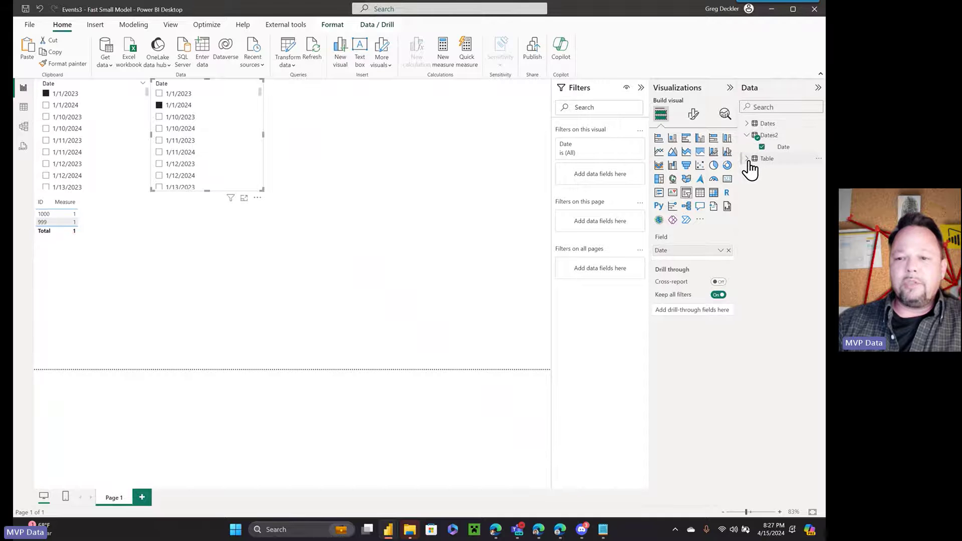
{"action": "left_click", "coordinate": [748, 159]}
{"action": "left_click", "coordinate": [785, 197]}
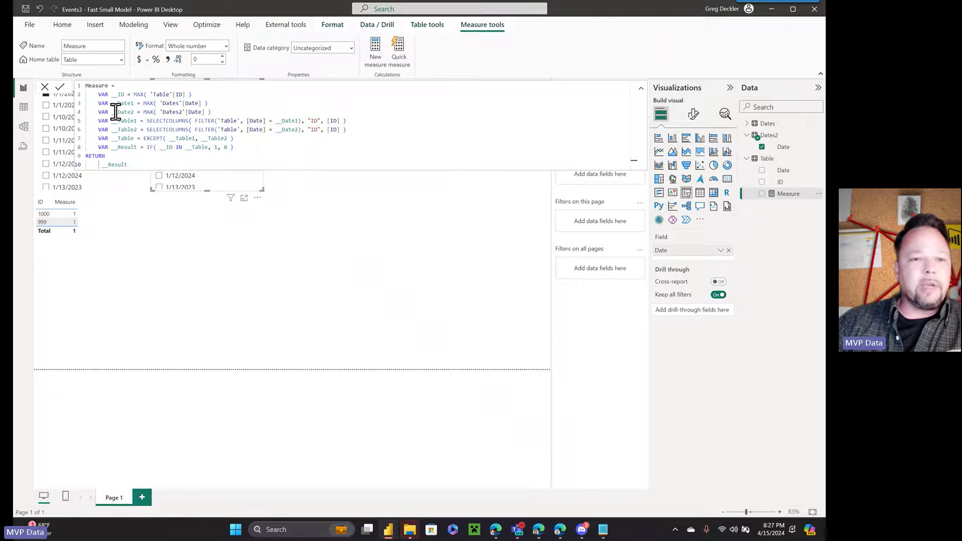
{"action": "left_click_drag", "start_coordinate": [147, 121], "coordinate": [350, 122]}
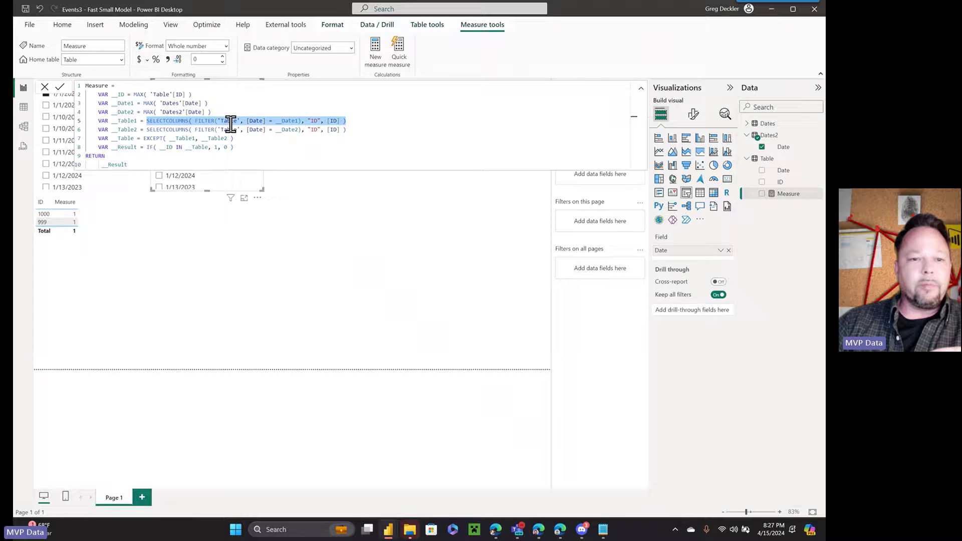
Step: Highlight the expressions assigned to __Table2, __Table and __Result in the measure's formula one after another, and leave the formula
{"action": "left_click_drag", "start_coordinate": [146, 130], "coordinate": [359, 129]}
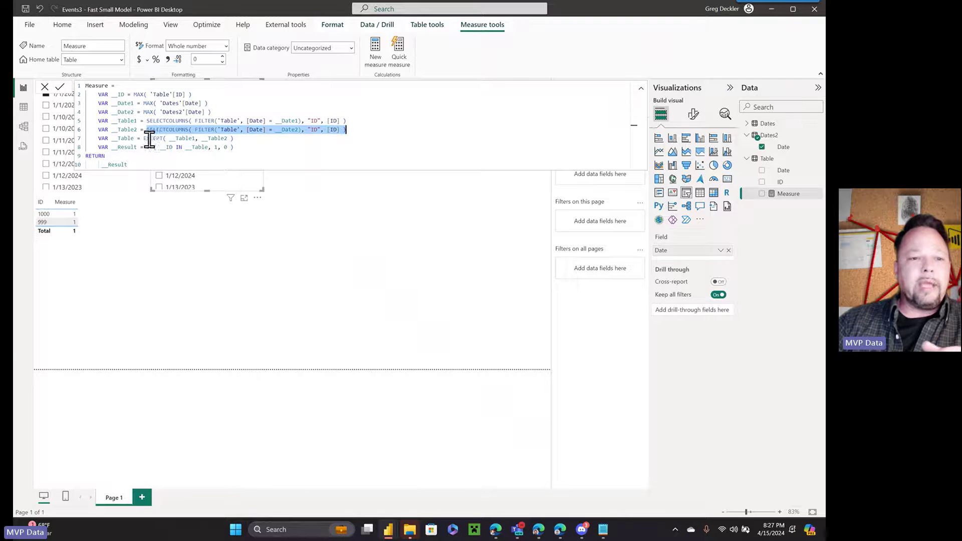
{"action": "left_click_drag", "start_coordinate": [145, 138], "coordinate": [248, 139]}
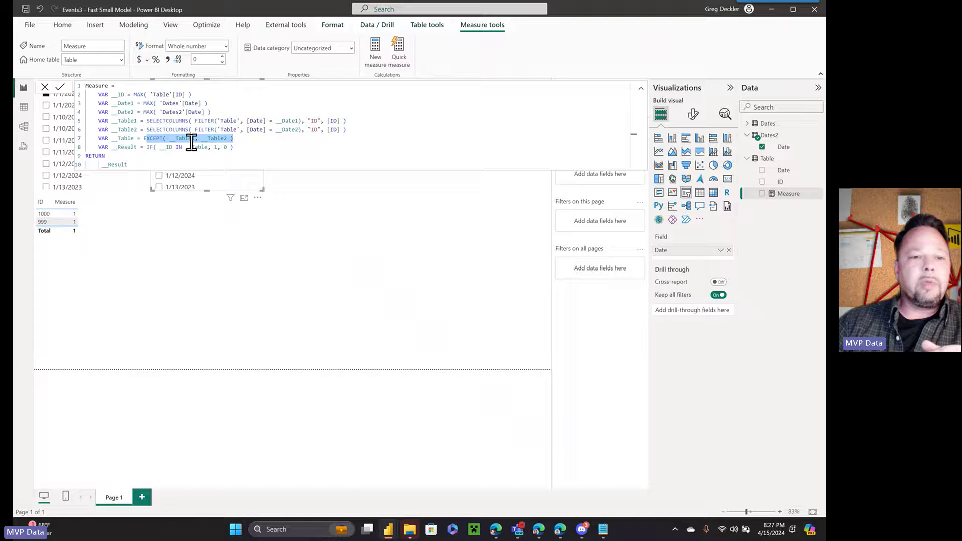
{"action": "left_click", "coordinate": [148, 148]}
{"action": "left_click_drag", "start_coordinate": [148, 148], "coordinate": [249, 148]}
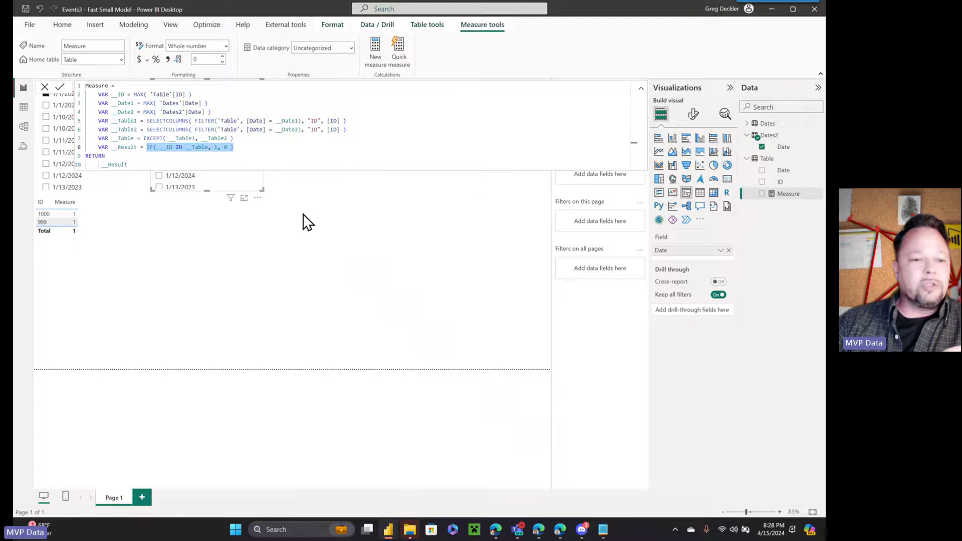
{"action": "left_click", "coordinate": [305, 200]}
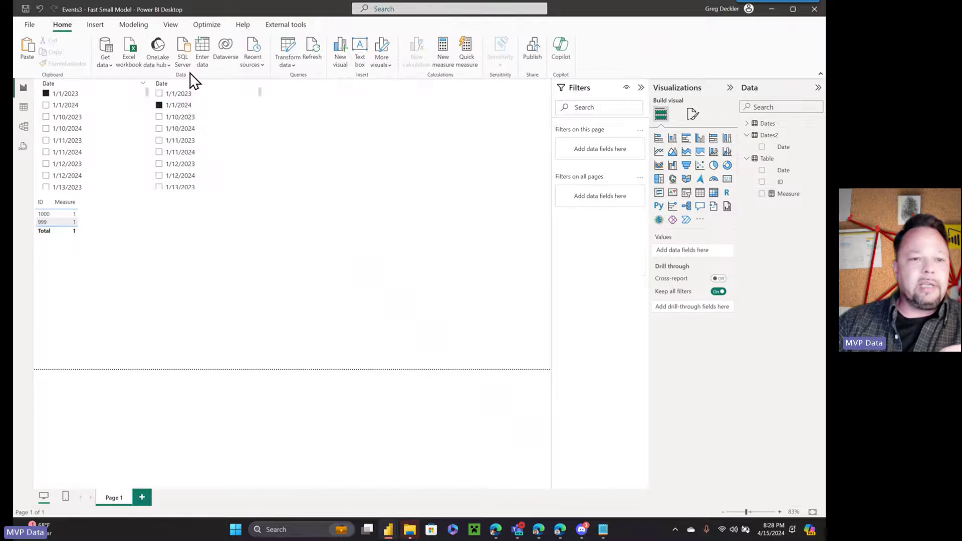
Step: Record a refresh of all visuals on the Events3 page in Performance analyzer and examine the Table visual's entry
{"action": "left_click", "coordinate": [164, 28]}
{"action": "left_click", "coordinate": [466, 53]}
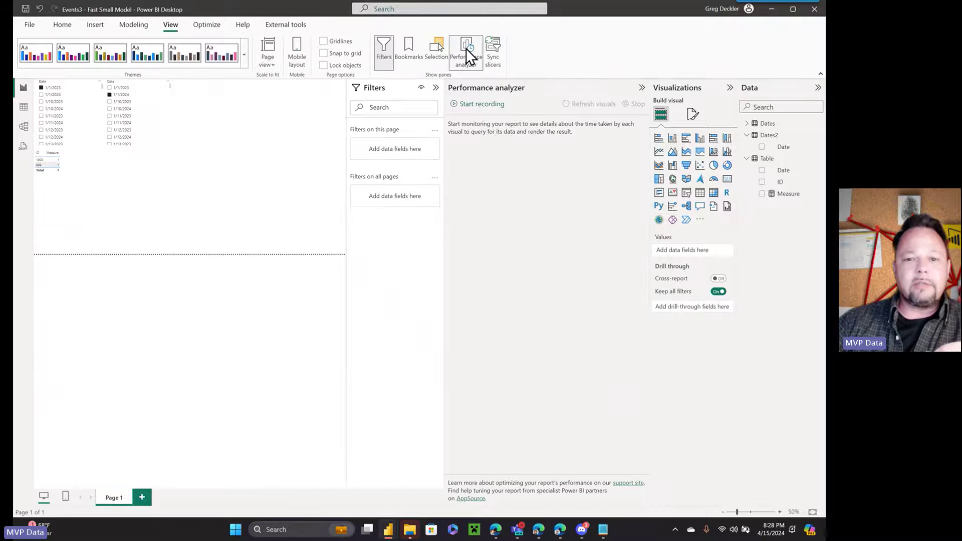
{"action": "left_click", "coordinate": [480, 104]}
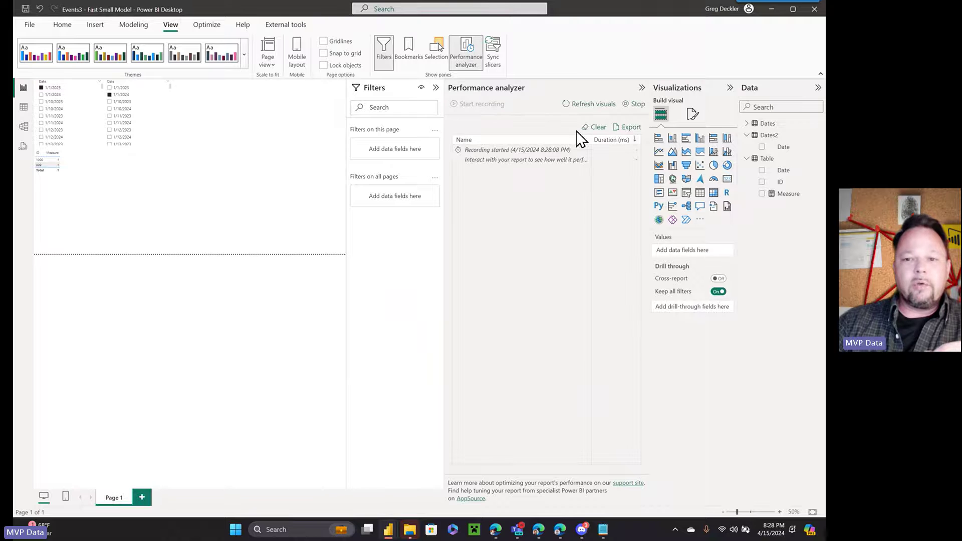
{"action": "left_click", "coordinate": [598, 108]}
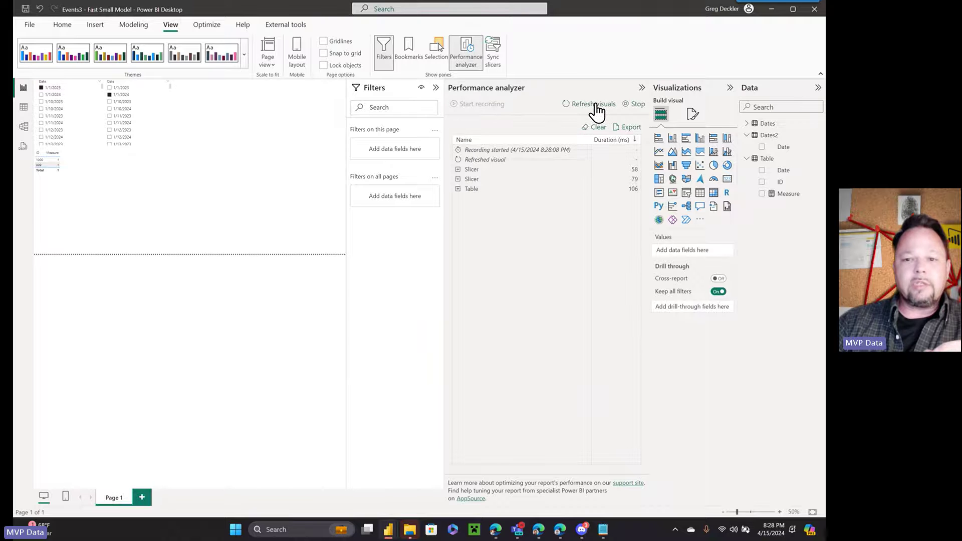
{"action": "left_click", "coordinate": [458, 189]}
{"action": "left_click", "coordinate": [458, 189]}
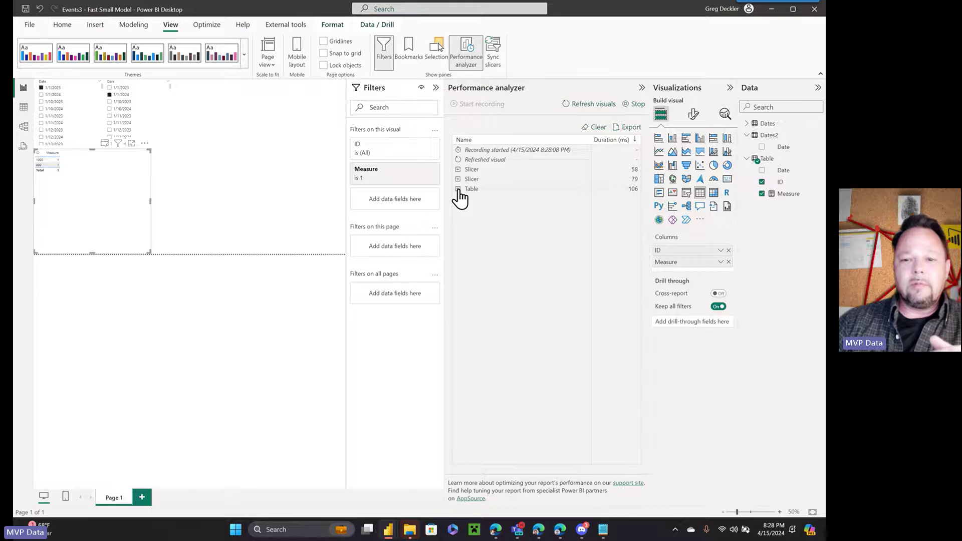
{"action": "left_click", "coordinate": [458, 189]}
{"action": "left_click", "coordinate": [458, 189]}
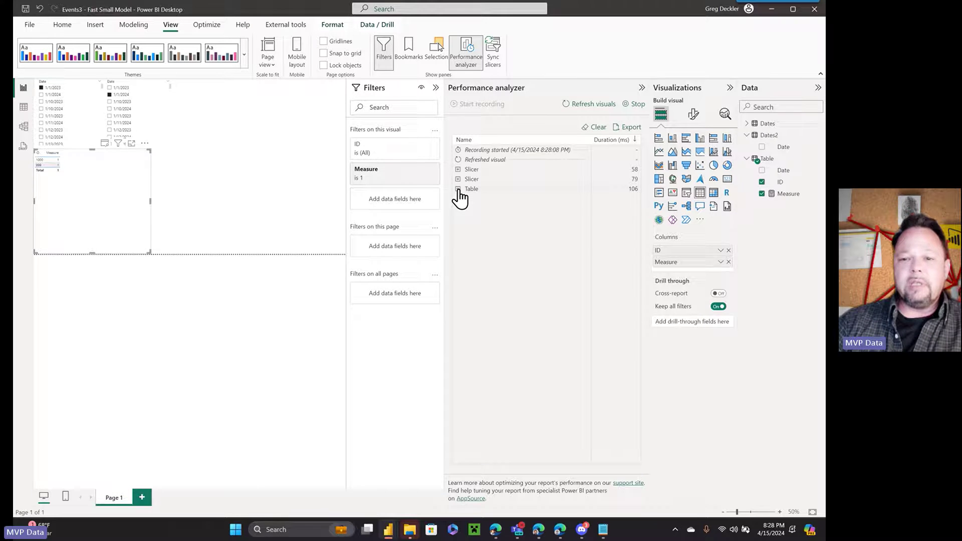
Step: View the data rows of Table in the Events3 model, and save and close the report
{"action": "left_click", "coordinate": [23, 108]}
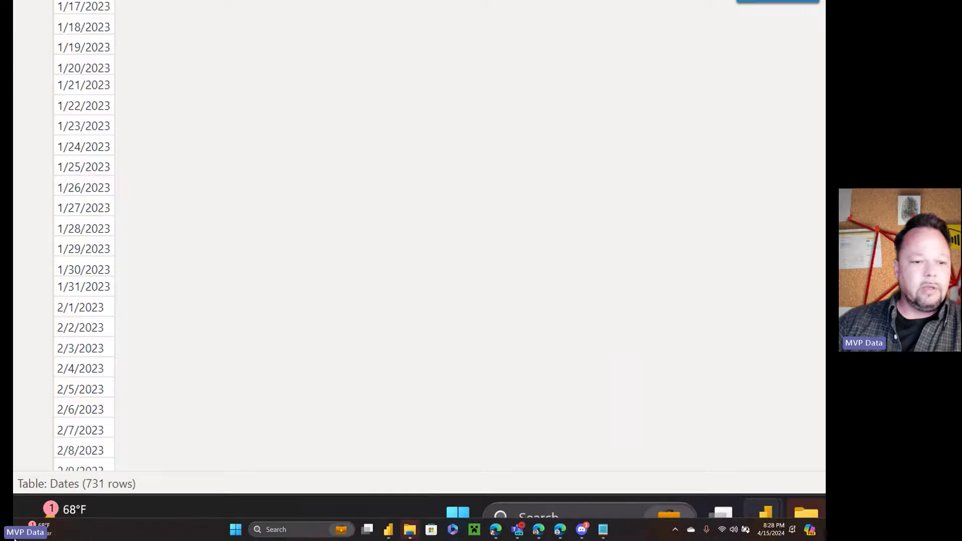
{"action": "left_click", "coordinate": [729, 146]}
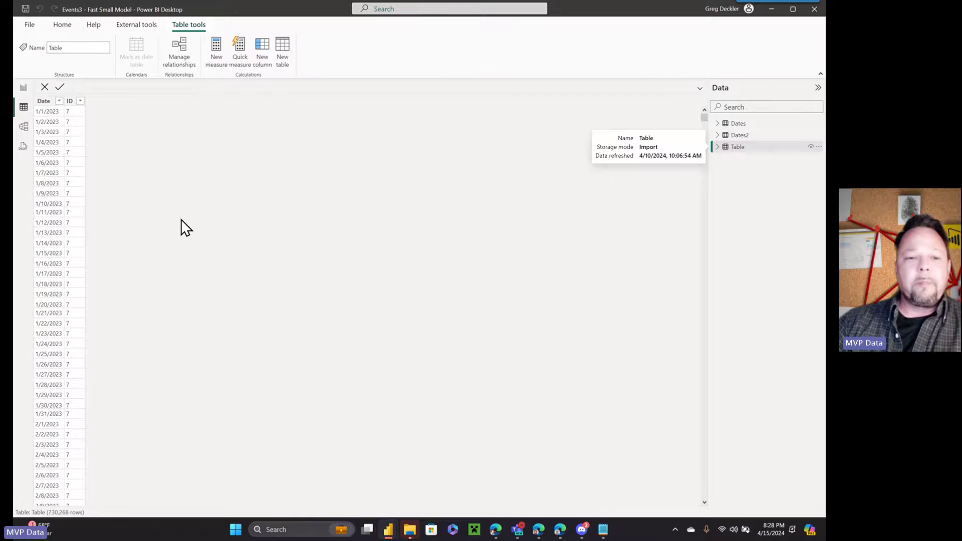
{"action": "left_click", "coordinate": [814, 14]}
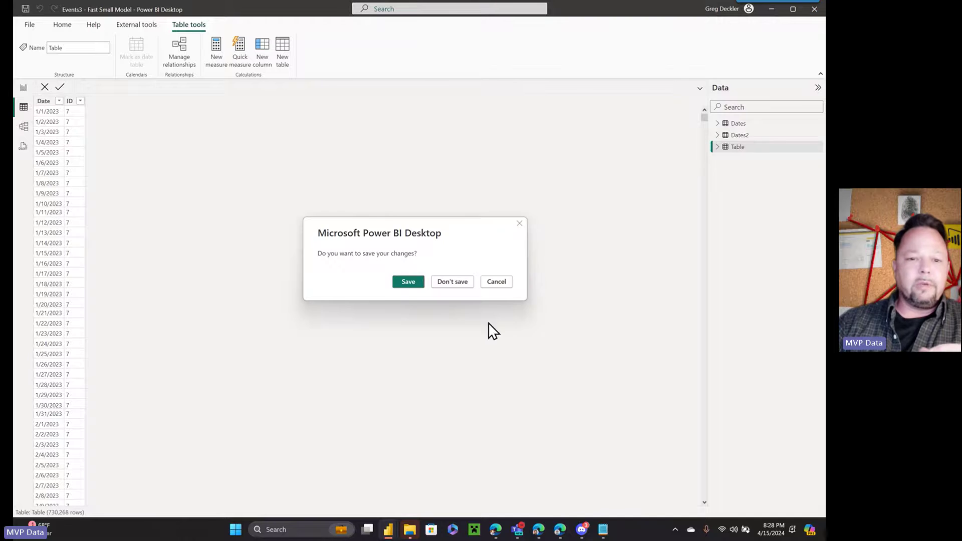
{"action": "left_click", "coordinate": [413, 279]}
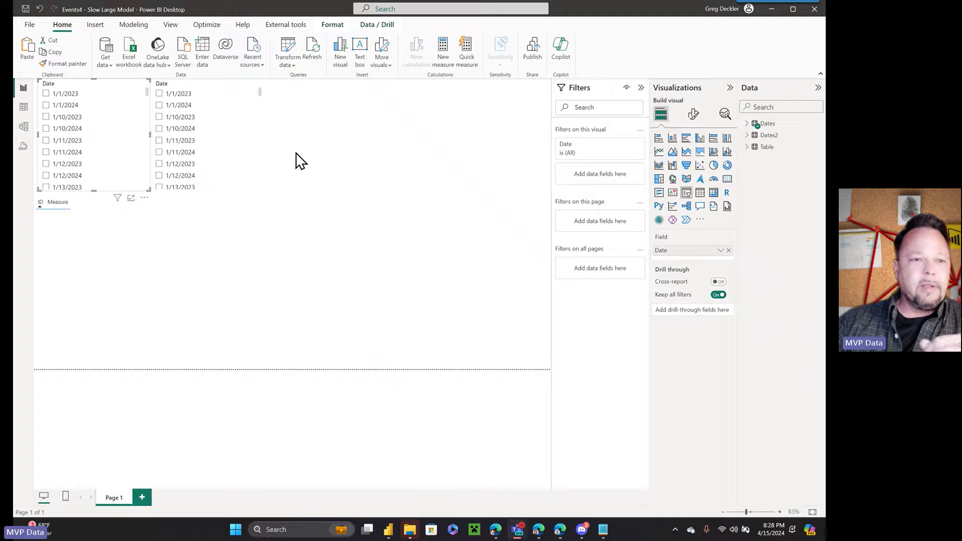
Step: In the Power Query Editor of Events4 - Slow Large Model, examine the Fact2023 query and the Source steps of IDs2023 and IDs2024
{"action": "left_click", "coordinate": [22, 129]}
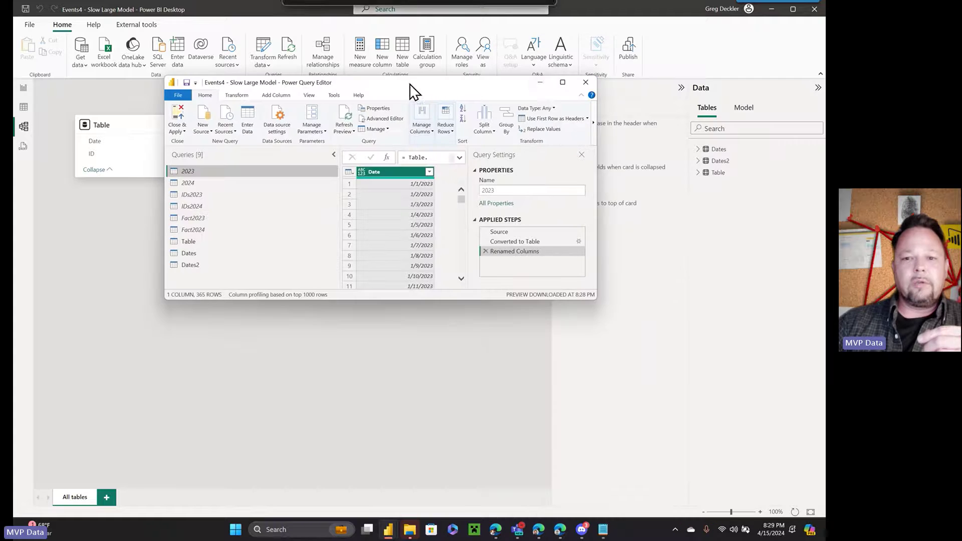
{"action": "left_click", "coordinate": [563, 87]}
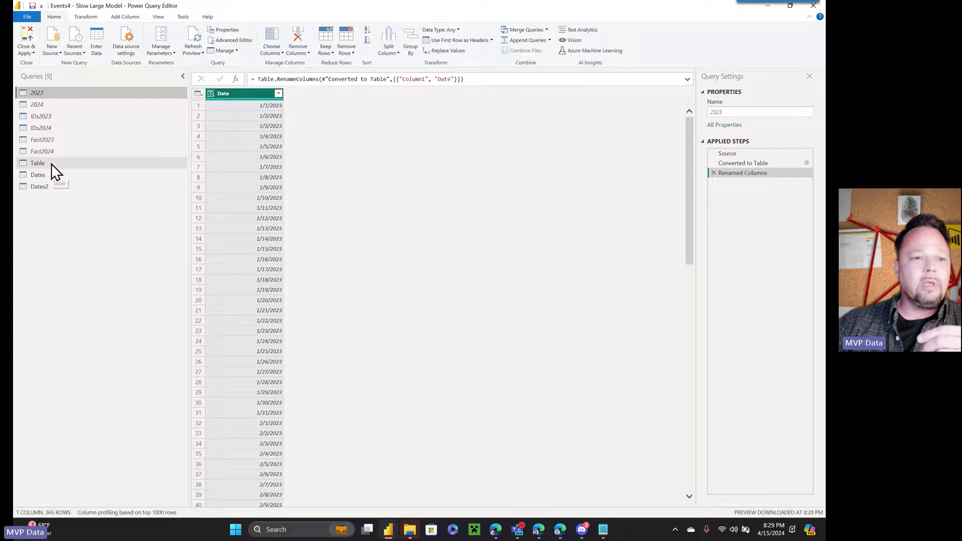
{"action": "left_click", "coordinate": [47, 140]}
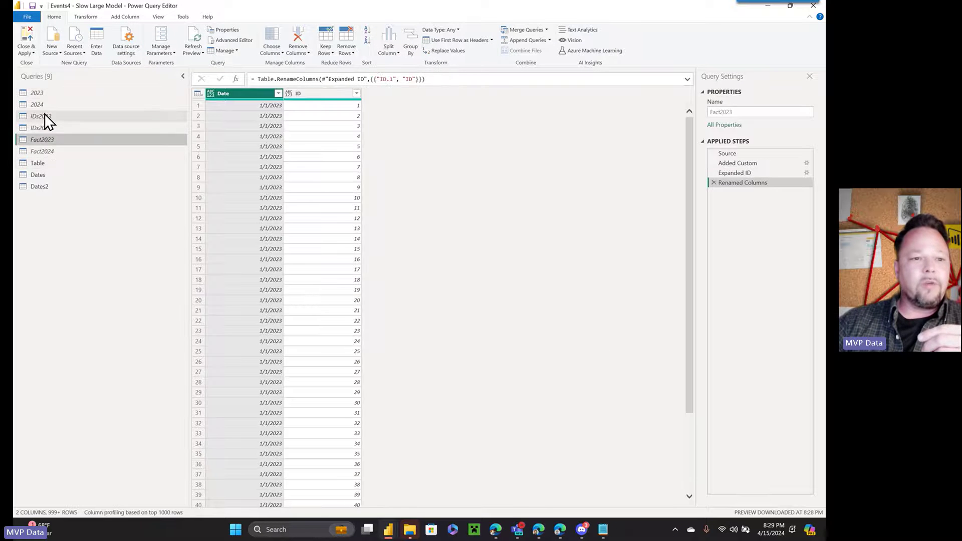
{"action": "left_click", "coordinate": [45, 115]}
{"action": "left_click", "coordinate": [727, 154]}
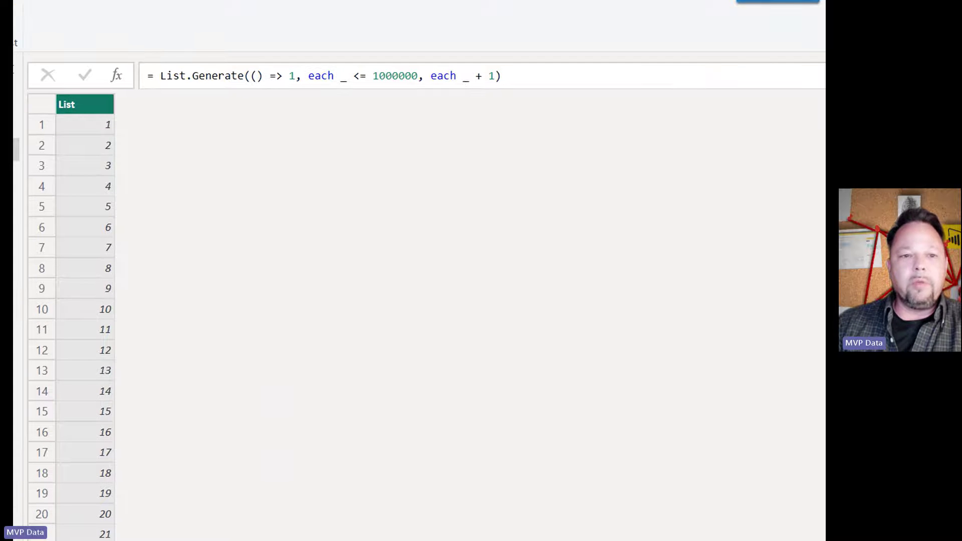
{"action": "left_click", "coordinate": [87, 129]}
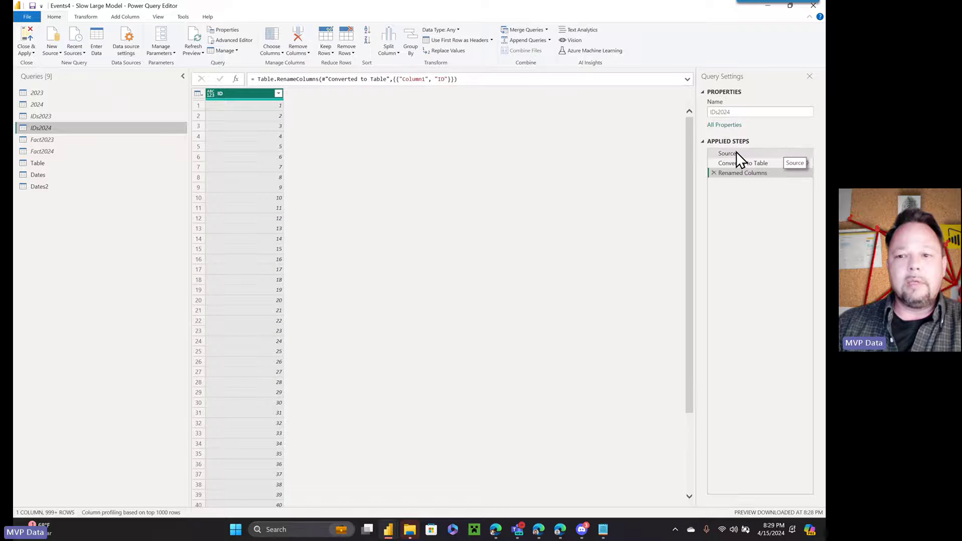
{"action": "left_click", "coordinate": [735, 154]}
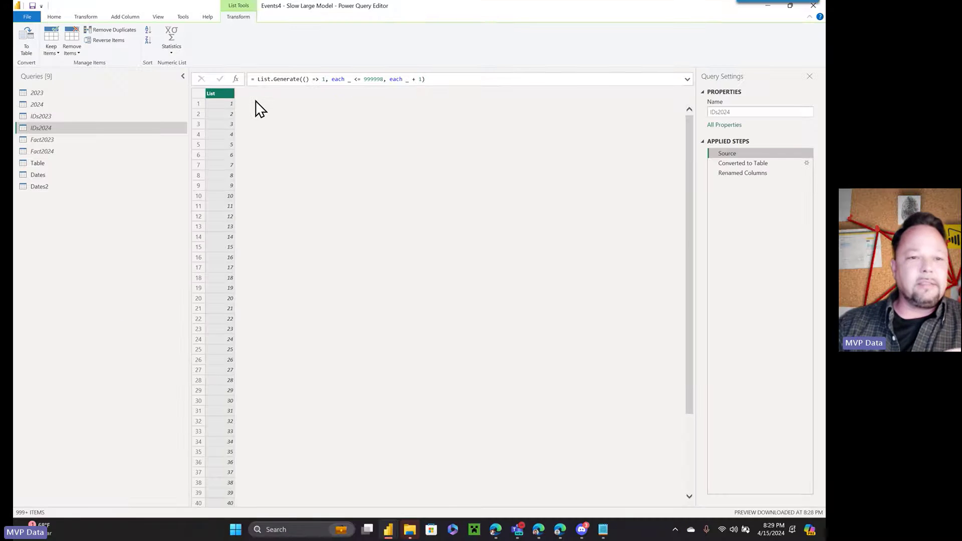
{"action": "left_click", "coordinate": [813, 8]}
Step: On the Events4 report page, select 1/1/2023 in the first Date slicer and 1/1/2024 in the second
{"action": "left_click", "coordinate": [24, 89]}
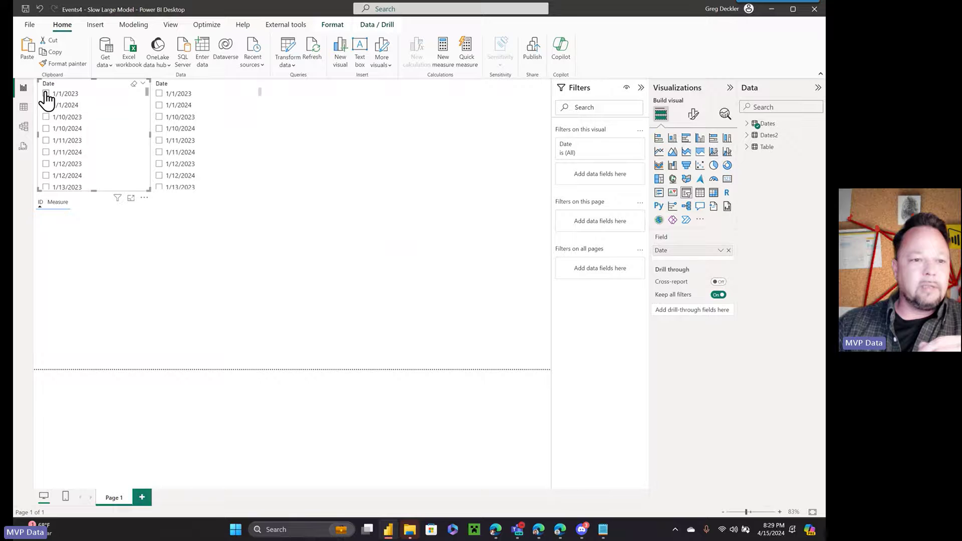
{"action": "left_click", "coordinate": [46, 93]}
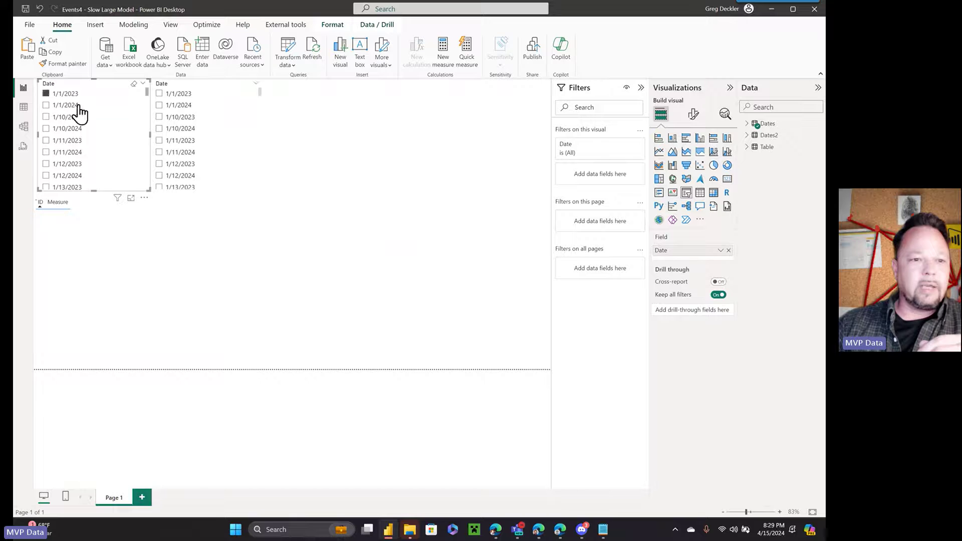
{"action": "left_click", "coordinate": [160, 105]}
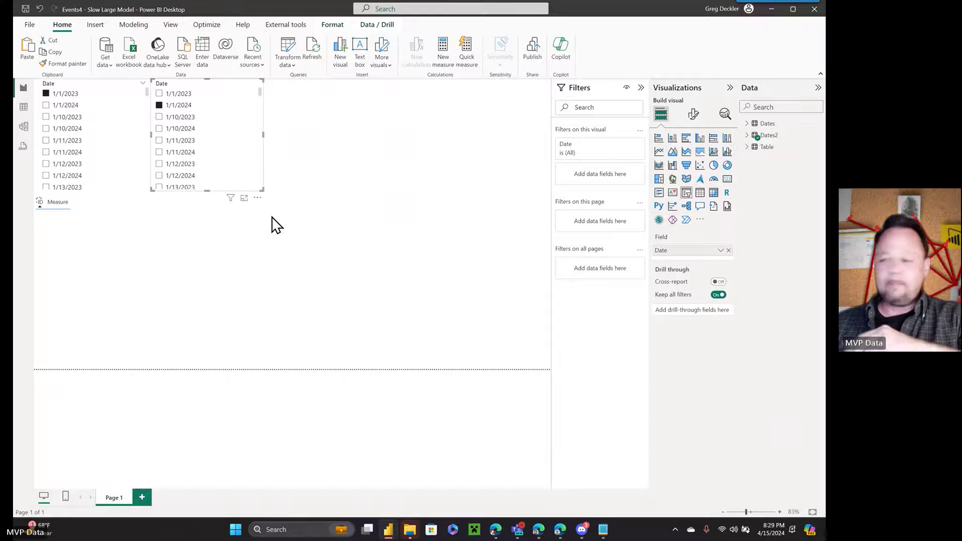
Step: Collapse the Filters pane and record a refresh of all Events4 visuals in Performance analyzer to measure their durations
{"action": "left_click", "coordinate": [641, 89]}
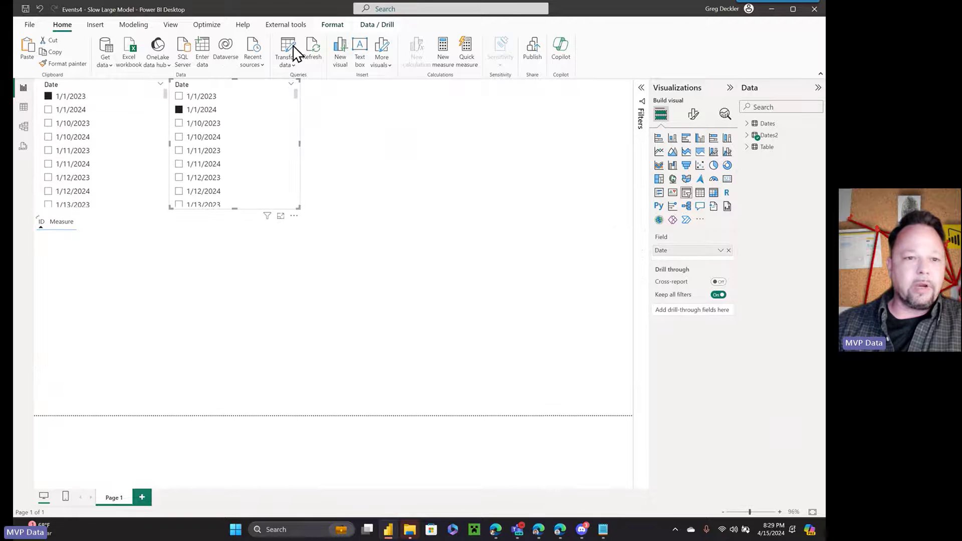
{"action": "left_click", "coordinate": [173, 25]}
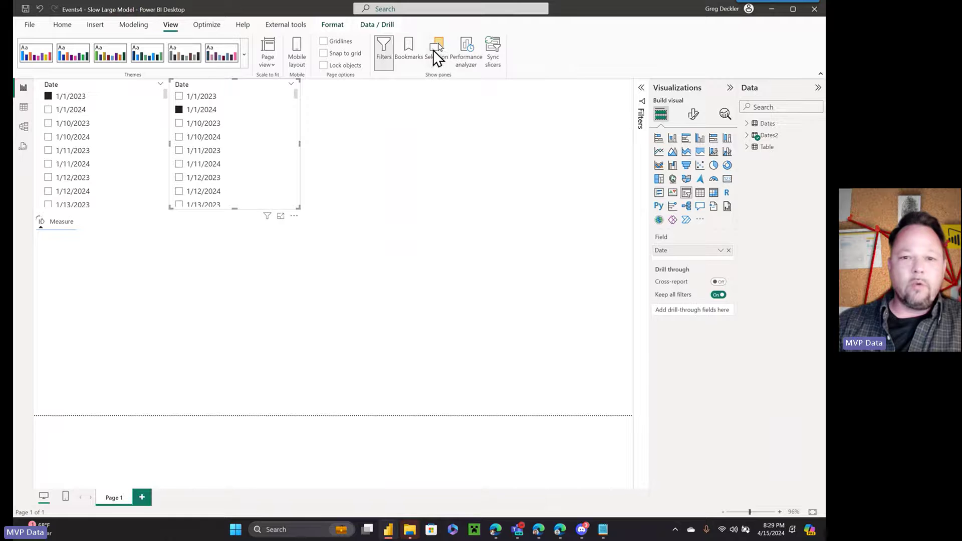
{"action": "left_click", "coordinate": [469, 49]}
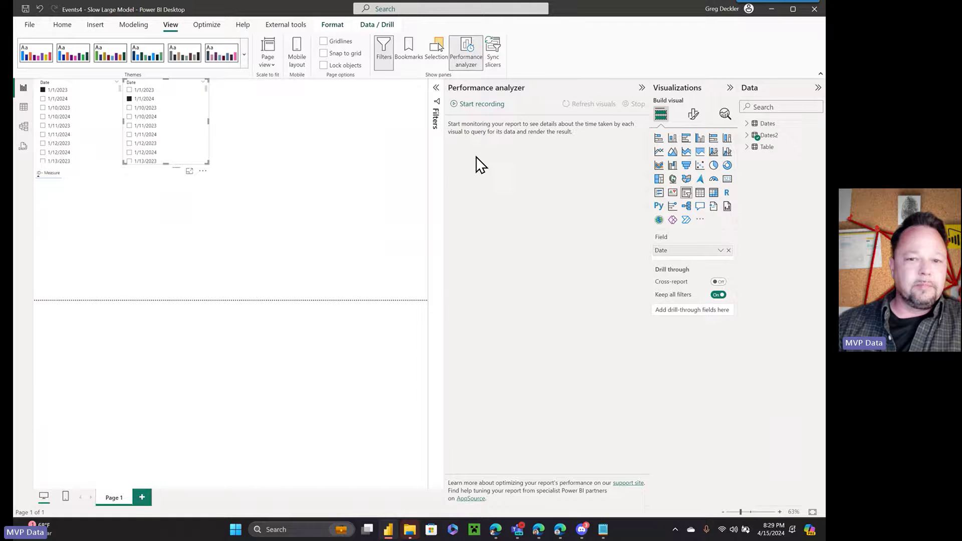
{"action": "left_click", "coordinate": [144, 180]}
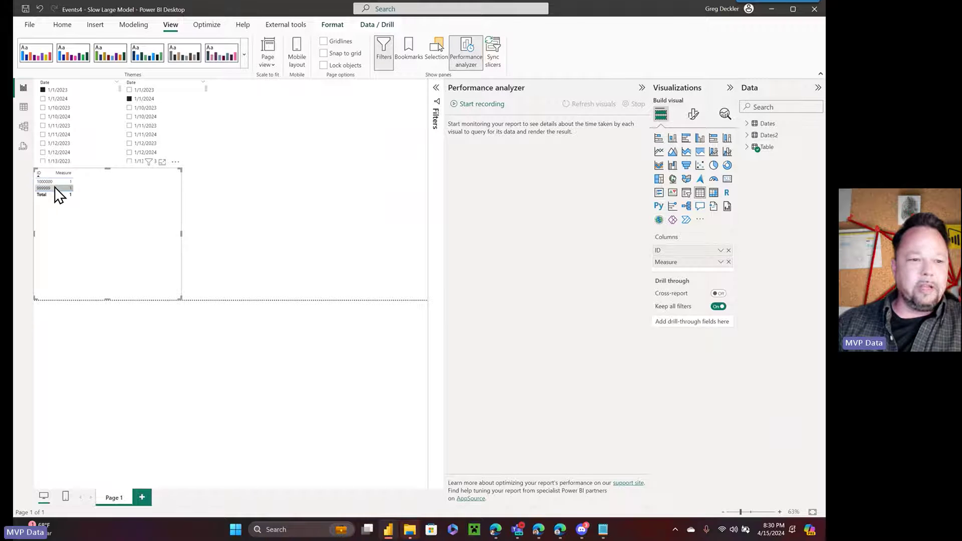
{"action": "left_click", "coordinate": [476, 107]}
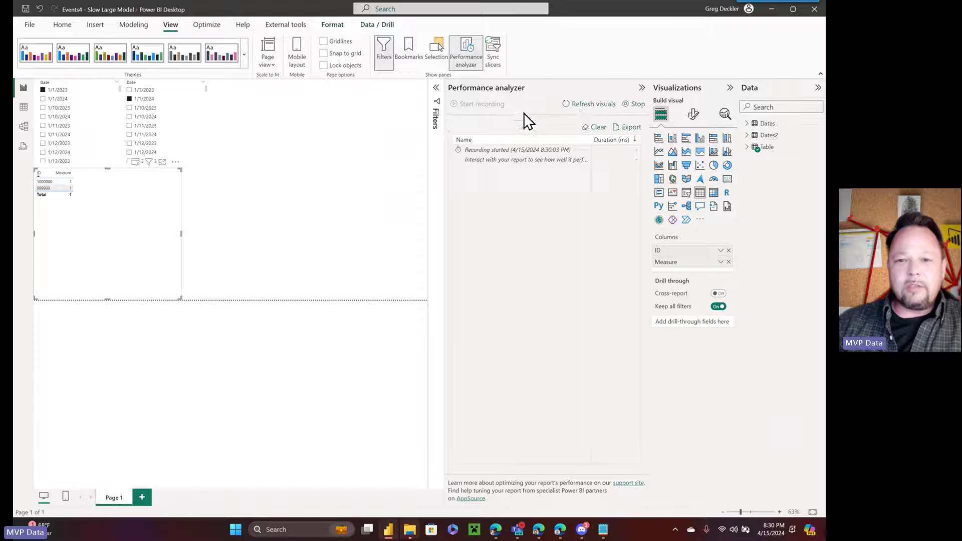
{"action": "left_click", "coordinate": [584, 107]}
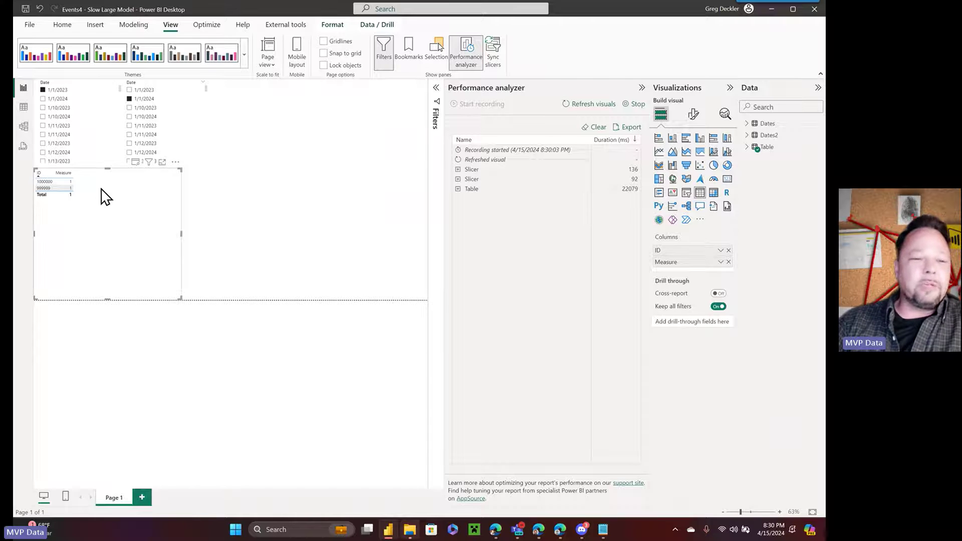
Step: View the data rows of Table in the Events4 model to check the table's size
{"action": "left_click", "coordinate": [23, 107]}
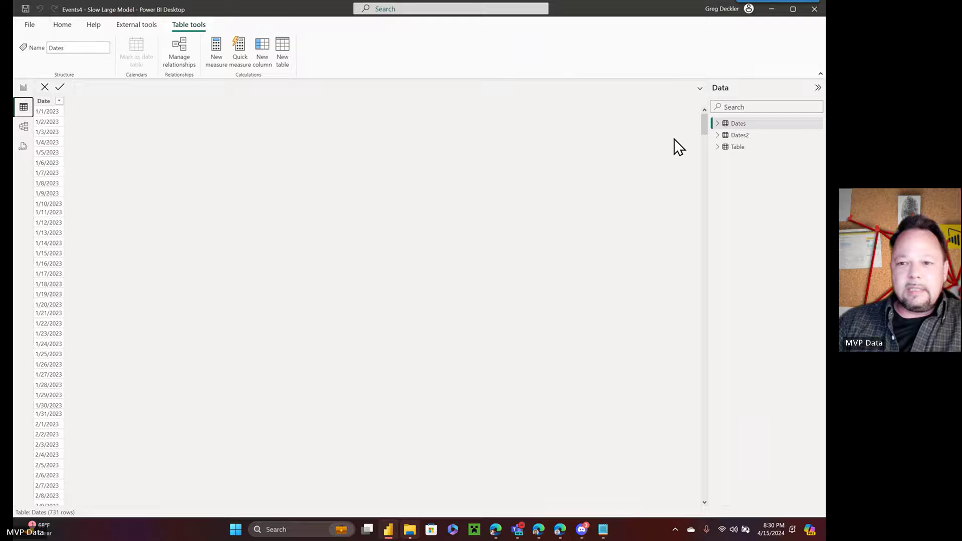
{"action": "left_click", "coordinate": [738, 147]}
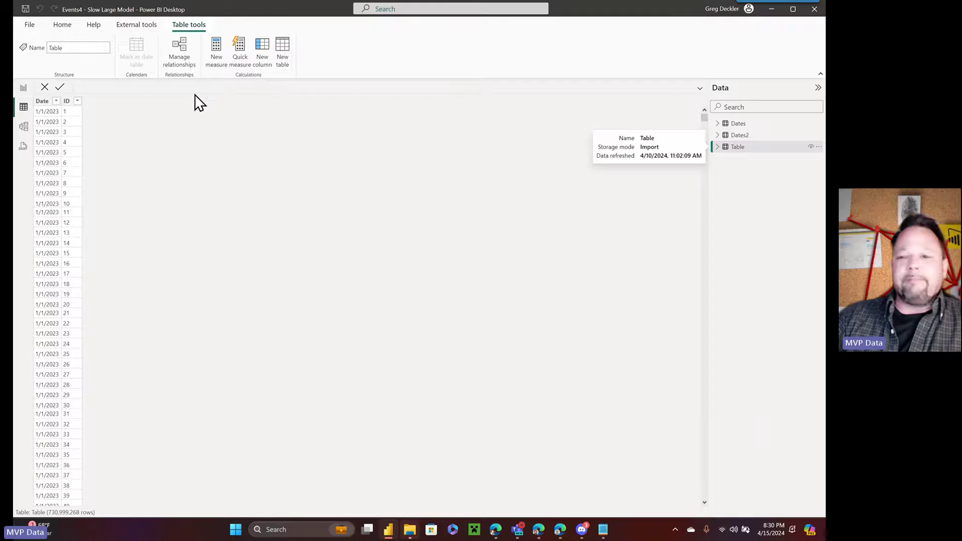
Step: Open the Events5 - Fast 2 Fact Tables report and close Events4 - Slow Large Model, saving its changes
{"action": "left_click", "coordinate": [30, 24]}
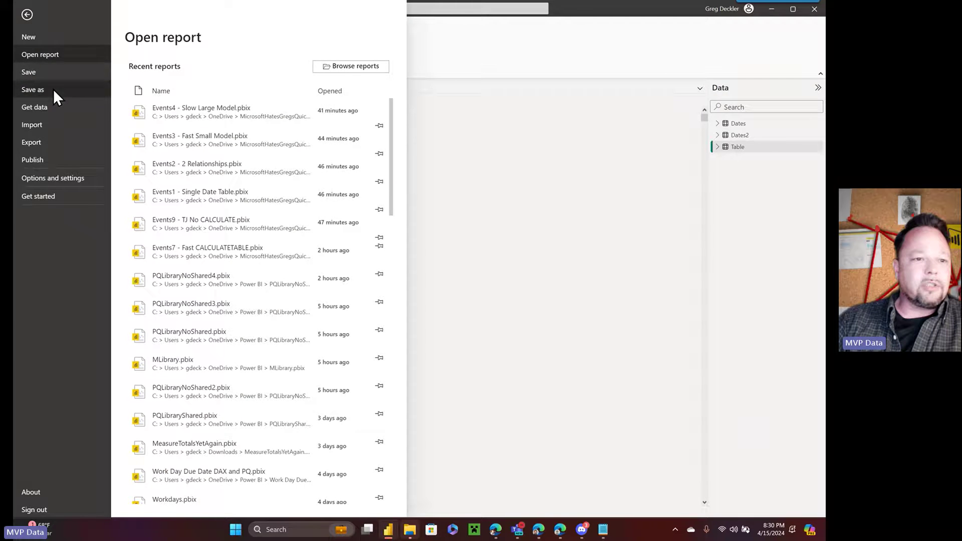
{"action": "key", "text": "Escape"}
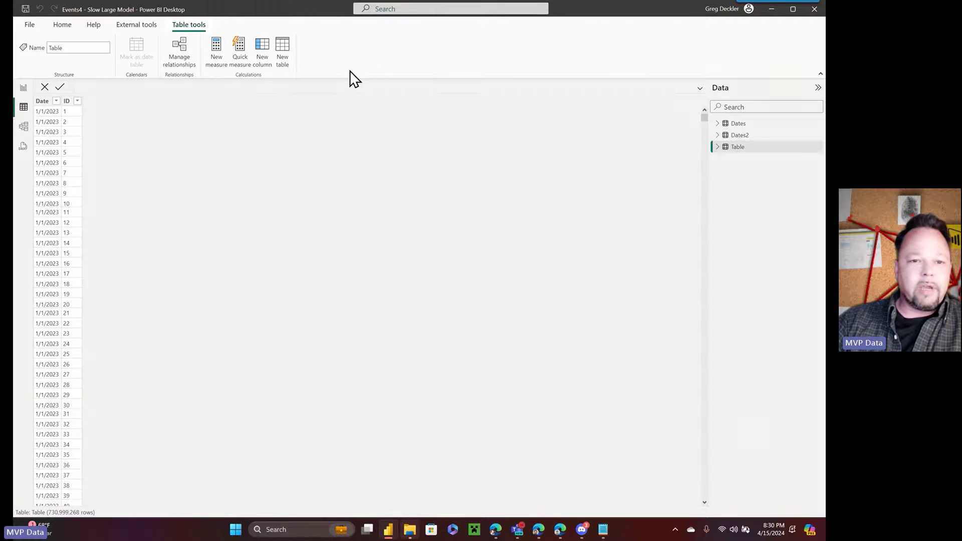
{"action": "left_click", "coordinate": [210, 140]}
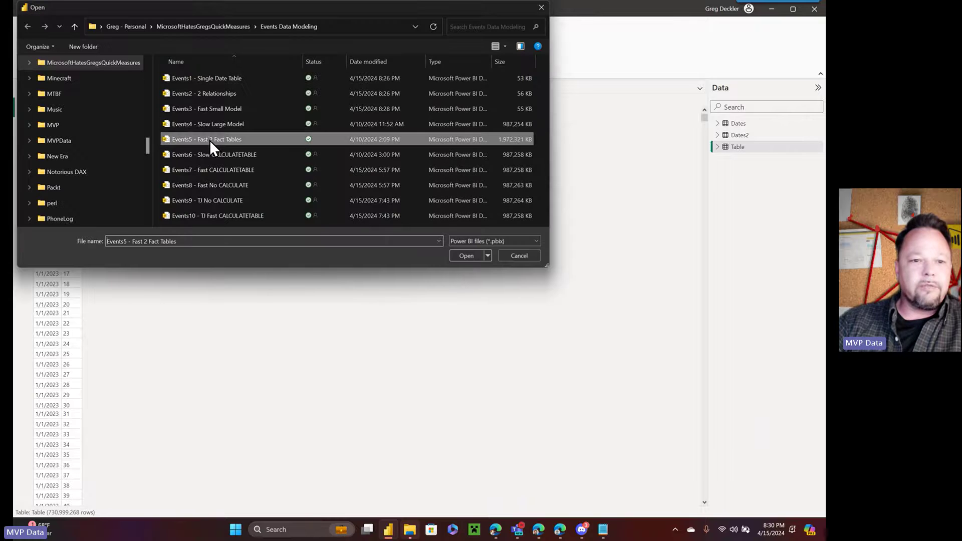
{"action": "double_click", "coordinate": [213, 141]}
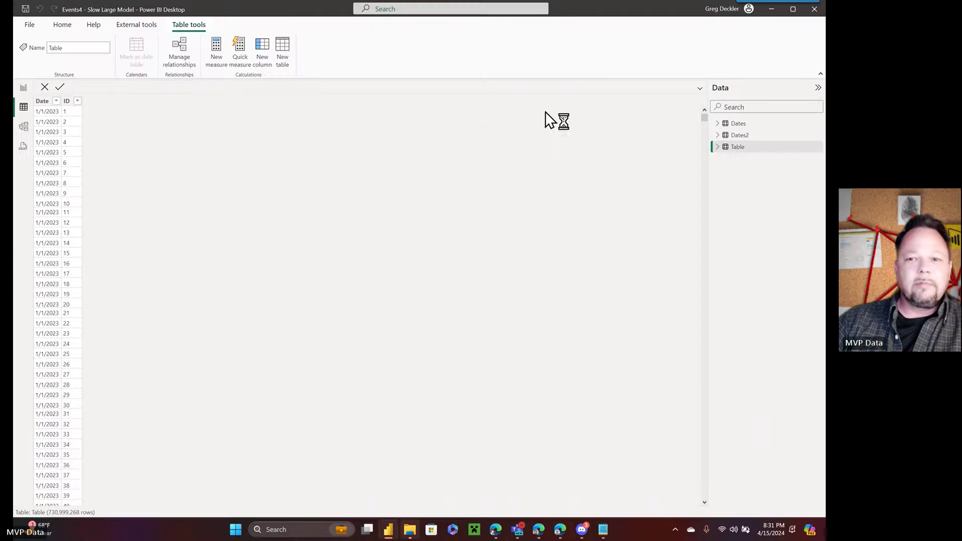
{"action": "left_click", "coordinate": [813, 12]}
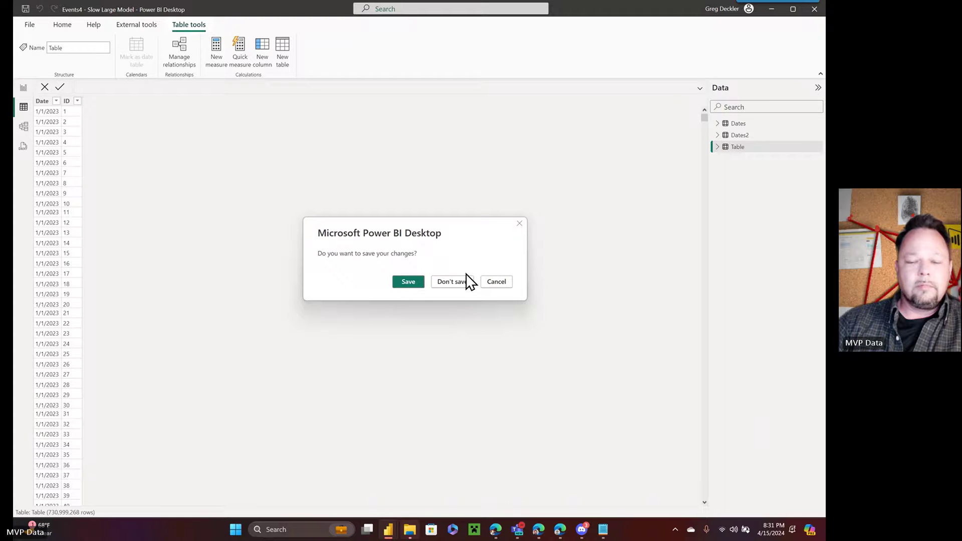
{"action": "left_click", "coordinate": [417, 282]}
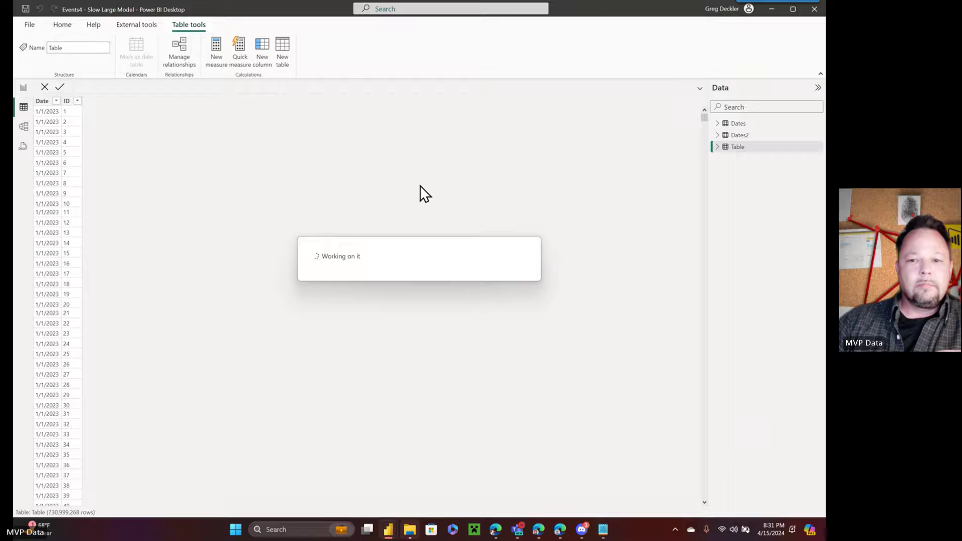
{"action": "mouse_move", "coordinate": [388, 530]}
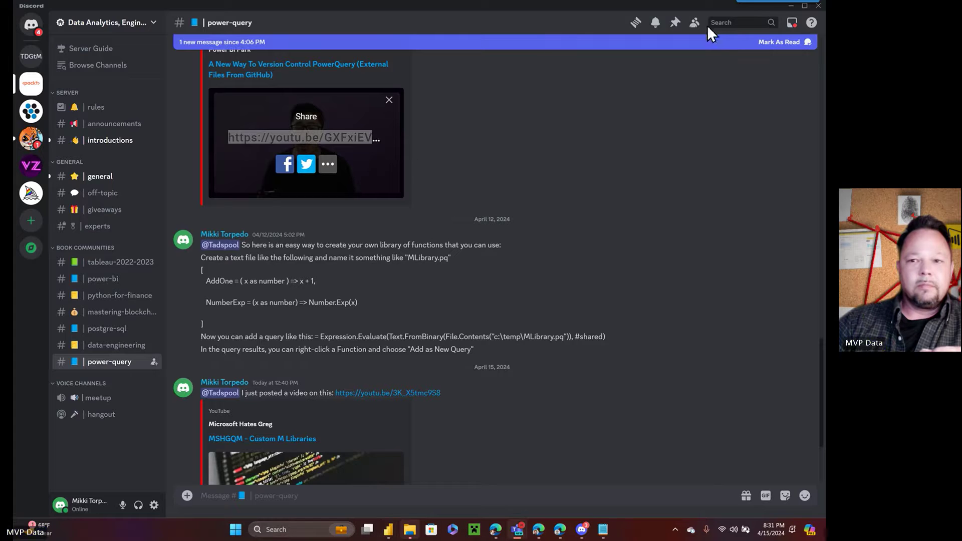
{"action": "left_click", "coordinate": [793, 7]}
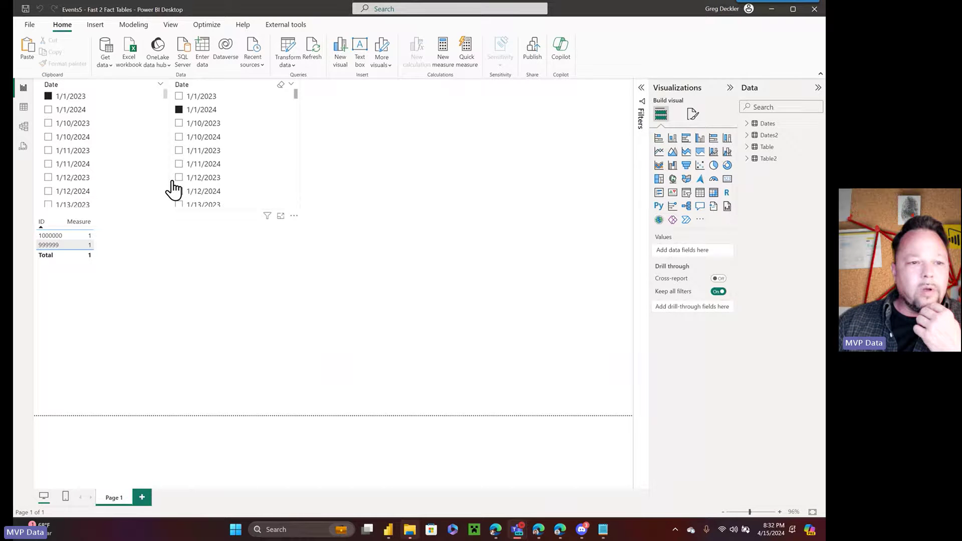
Step: Check the Events5 model view, and on the report page expand Table2 and Table and display the formula of Measure
{"action": "left_click", "coordinate": [23, 126]}
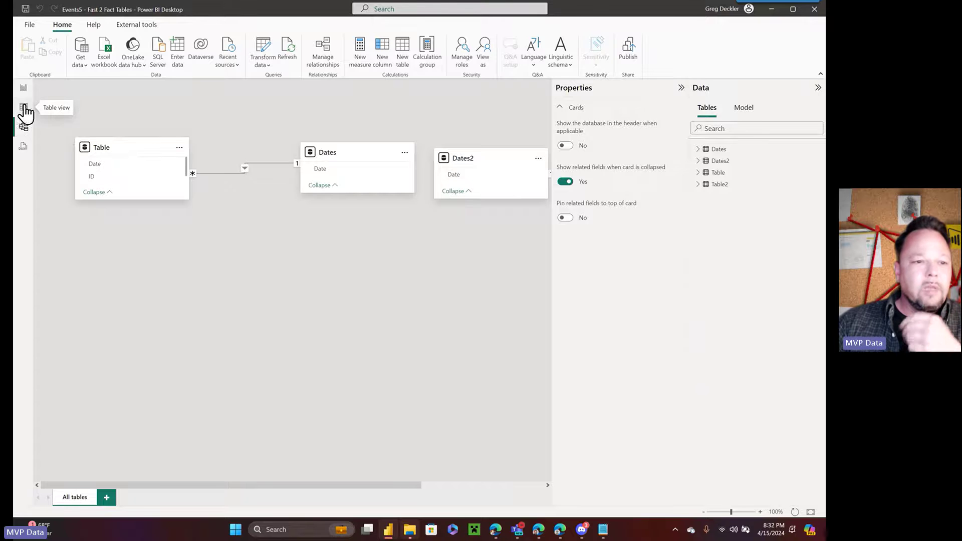
{"action": "left_click", "coordinate": [23, 88]}
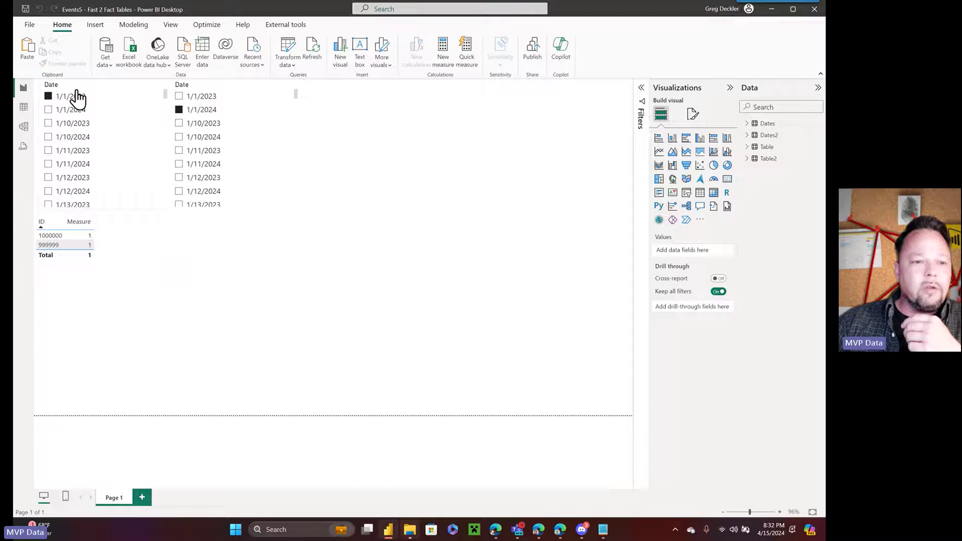
{"action": "left_click", "coordinate": [748, 158]}
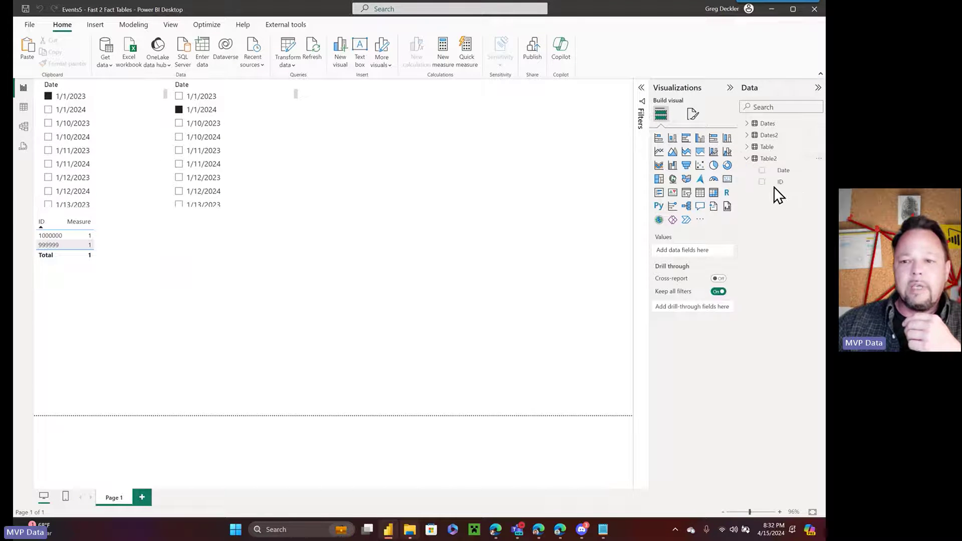
{"action": "left_click", "coordinate": [747, 147]}
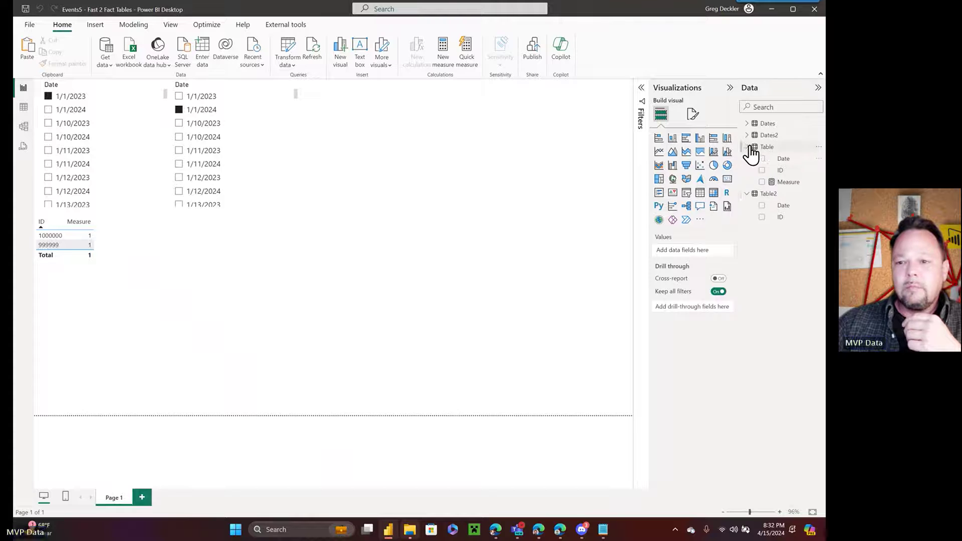
{"action": "left_click", "coordinate": [788, 184]}
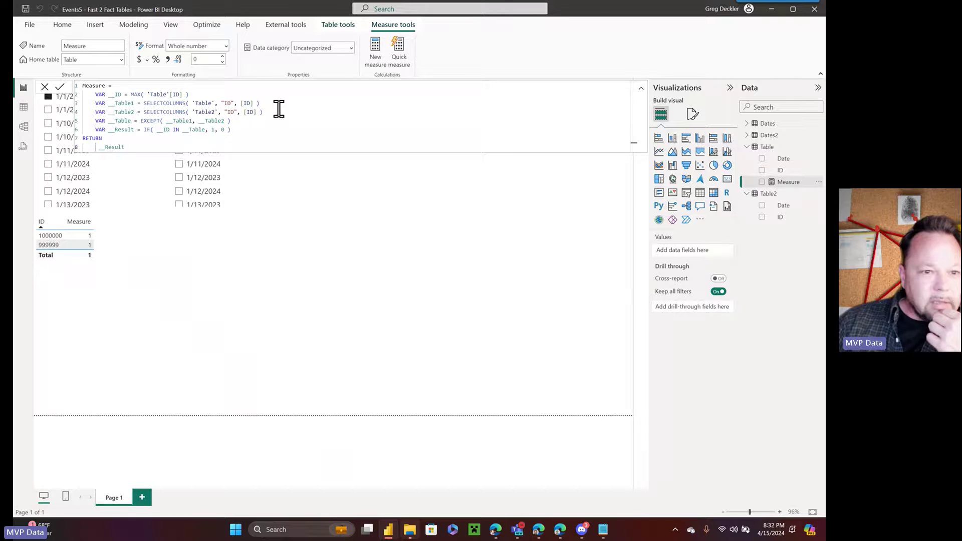
Step: Rearrange the Events5 model diagram with Table2 below Dates and Dates2 below Table, and examine the two table pairs
{"action": "left_click", "coordinate": [23, 126]}
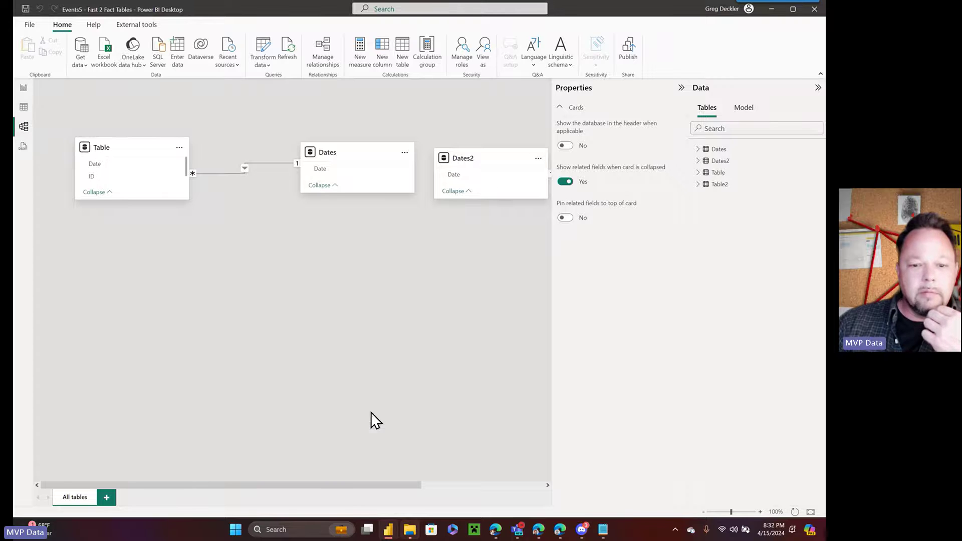
{"action": "left_click_drag", "start_coordinate": [342, 486], "coordinate": [483, 474]}
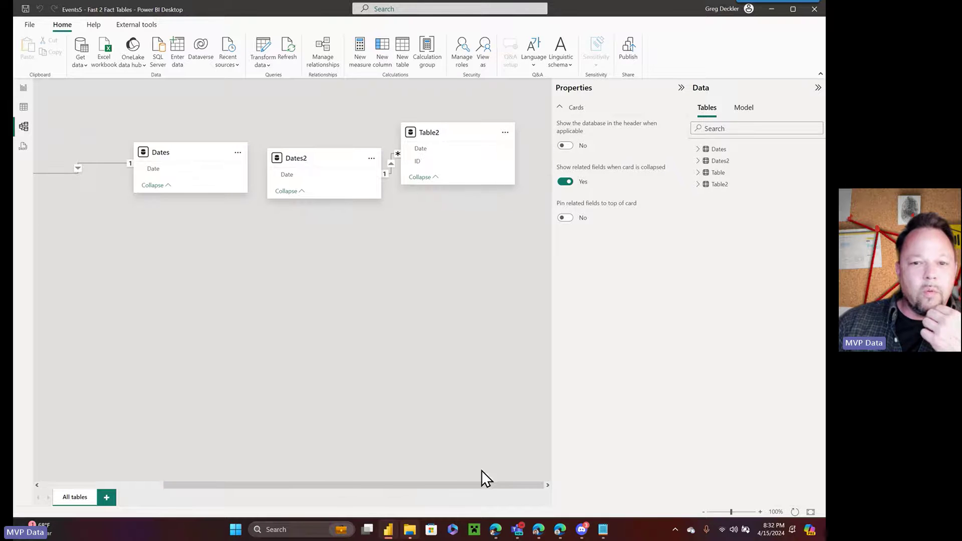
{"action": "left_click_drag", "start_coordinate": [472, 142], "coordinate": [384, 273]}
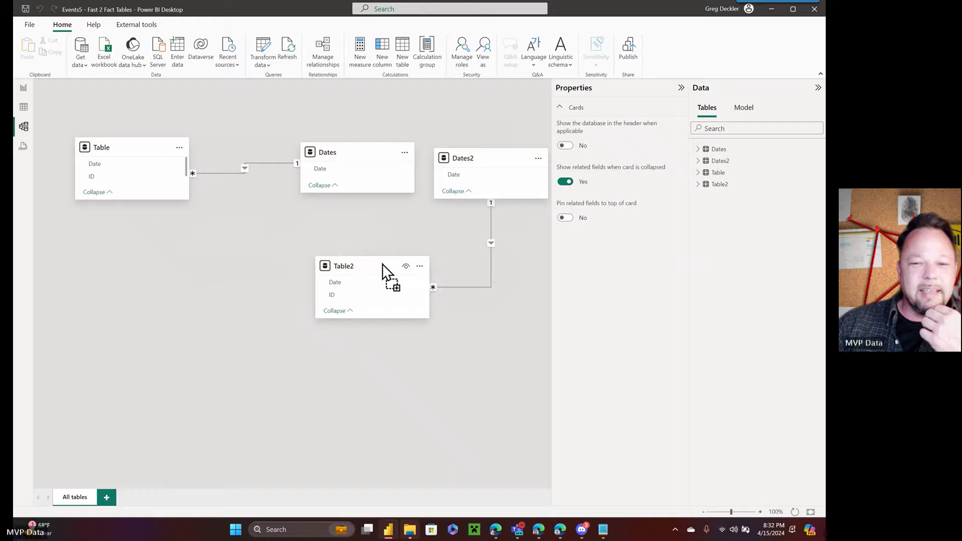
{"action": "left_click_drag", "start_coordinate": [498, 167], "coordinate": [113, 259]}
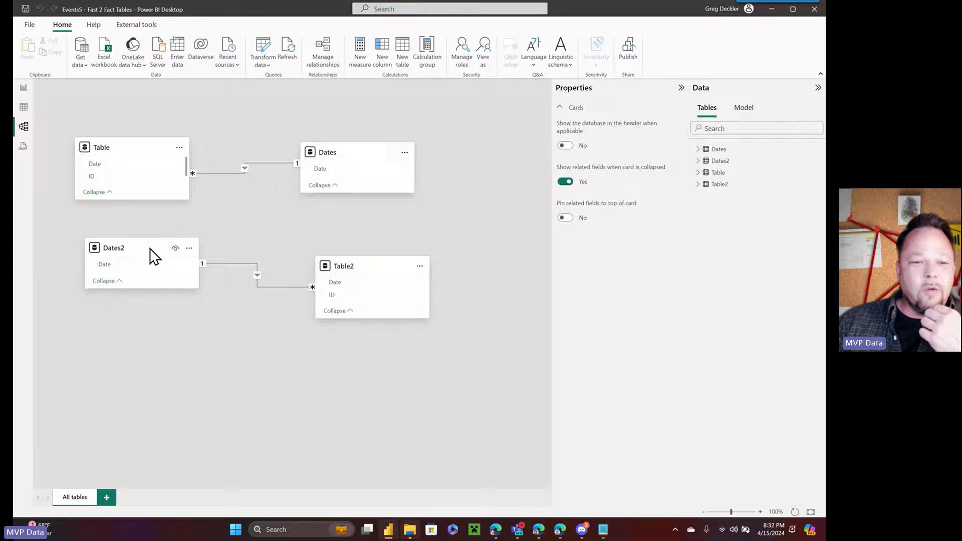
{"action": "mouse_move", "coordinate": [140, 154]}
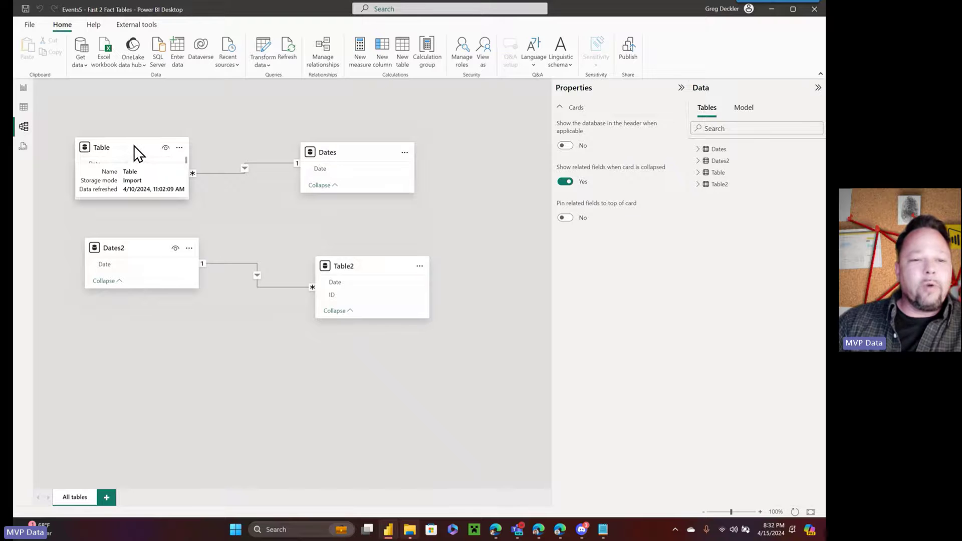
{"action": "mouse_move", "coordinate": [347, 162]}
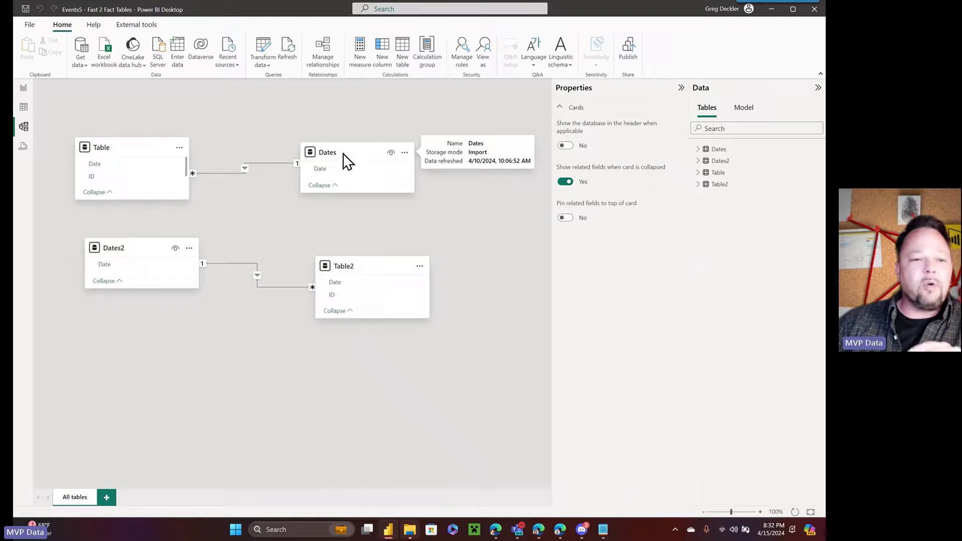
{"action": "mouse_move", "coordinate": [136, 245]}
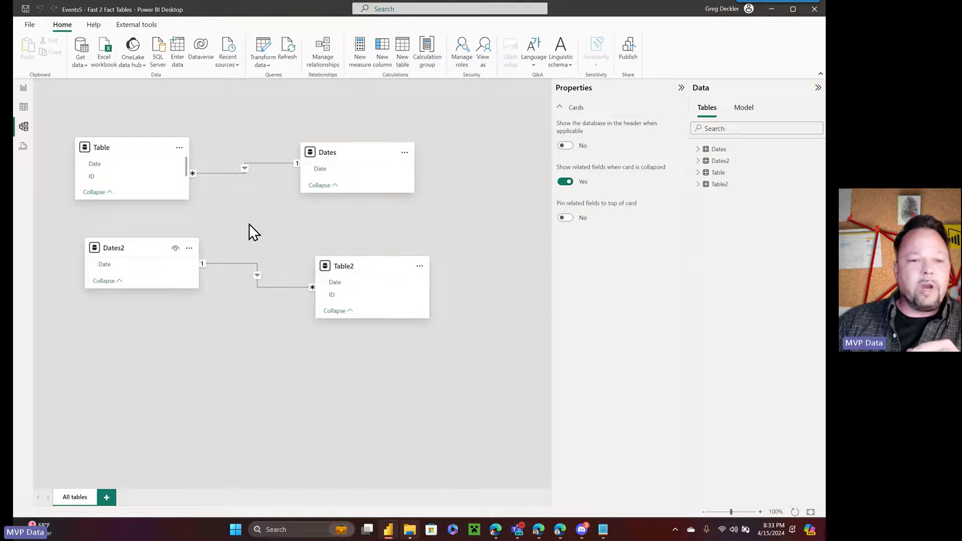
Step: Display the Measure formula on the Events5 report page and record a refresh of all visuals in Performance analyzer
{"action": "left_click", "coordinate": [24, 89]}
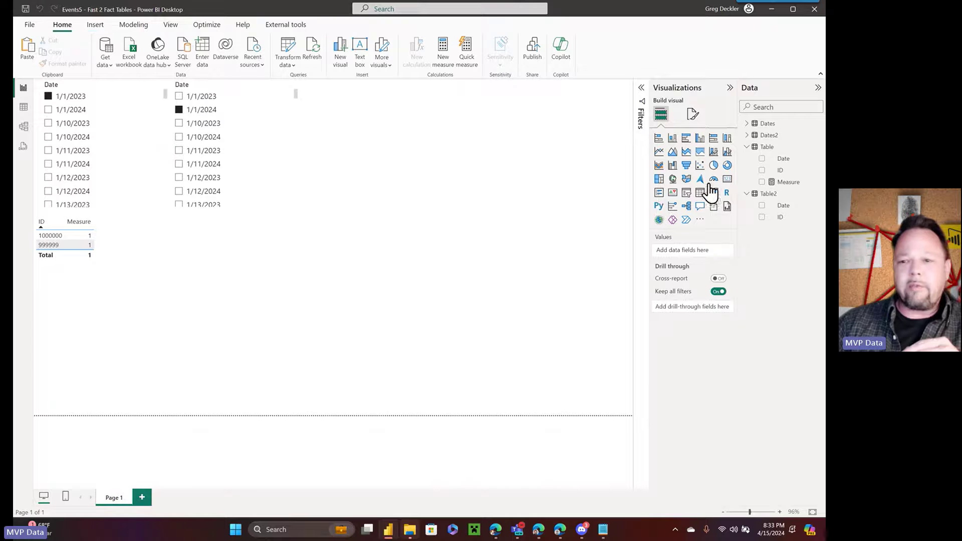
{"action": "left_click", "coordinate": [782, 183]}
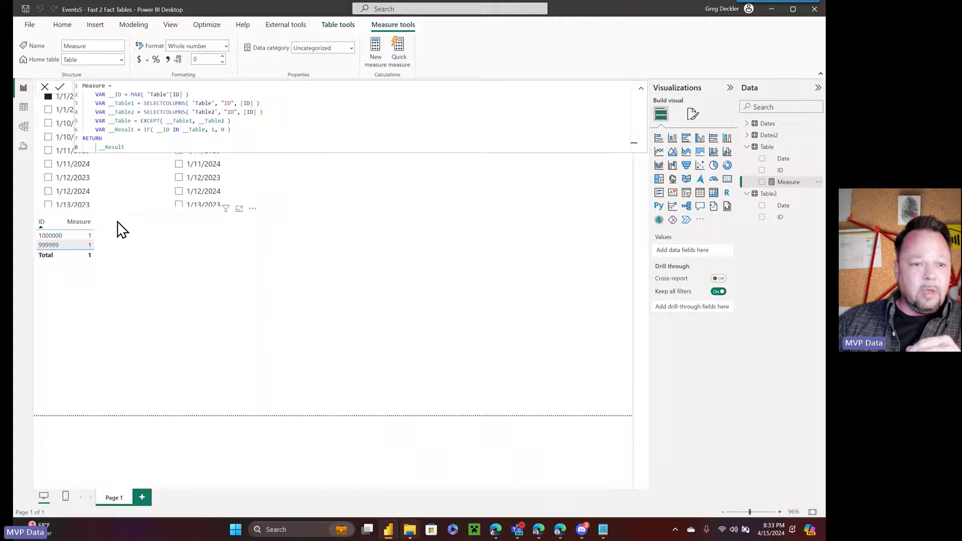
{"action": "left_click", "coordinate": [62, 25]}
{"action": "left_click", "coordinate": [168, 25]}
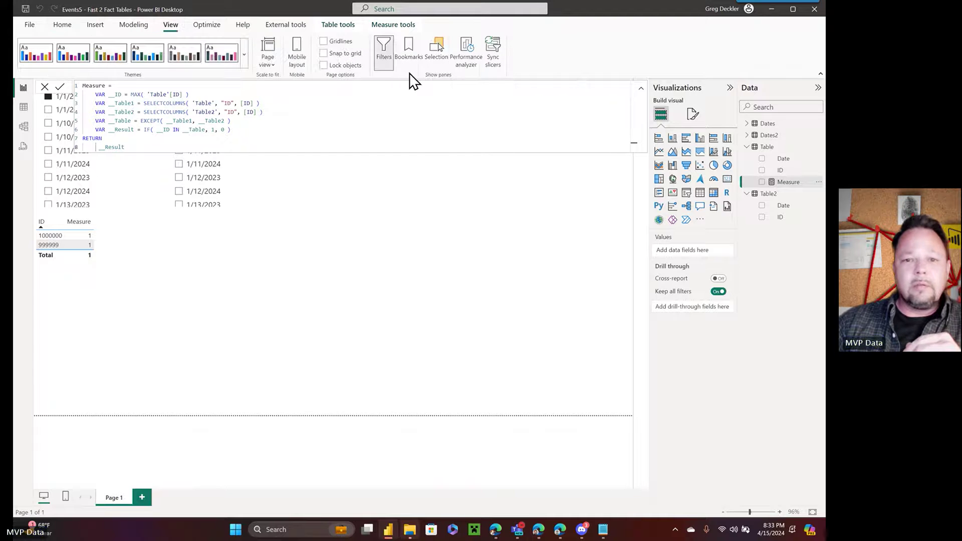
{"action": "left_click", "coordinate": [465, 48]}
{"action": "left_click", "coordinate": [482, 104]}
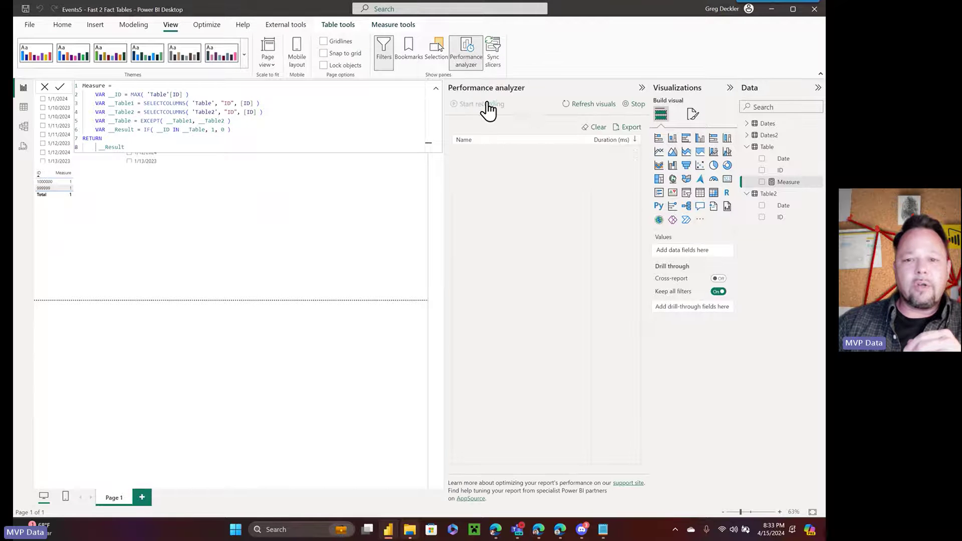
{"action": "left_click", "coordinate": [603, 107]}
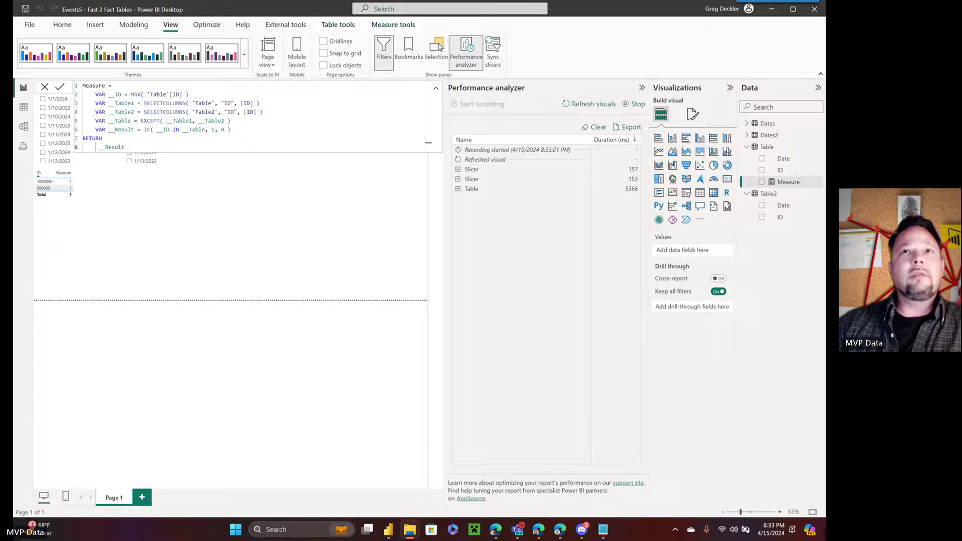
Step: Compare the report file sizes in the Events Data Modeling folder, and collapse the Performance analyzer pane in Events5
{"action": "left_click_drag", "start_coordinate": [825, 328], "coordinate": [448, 31]}
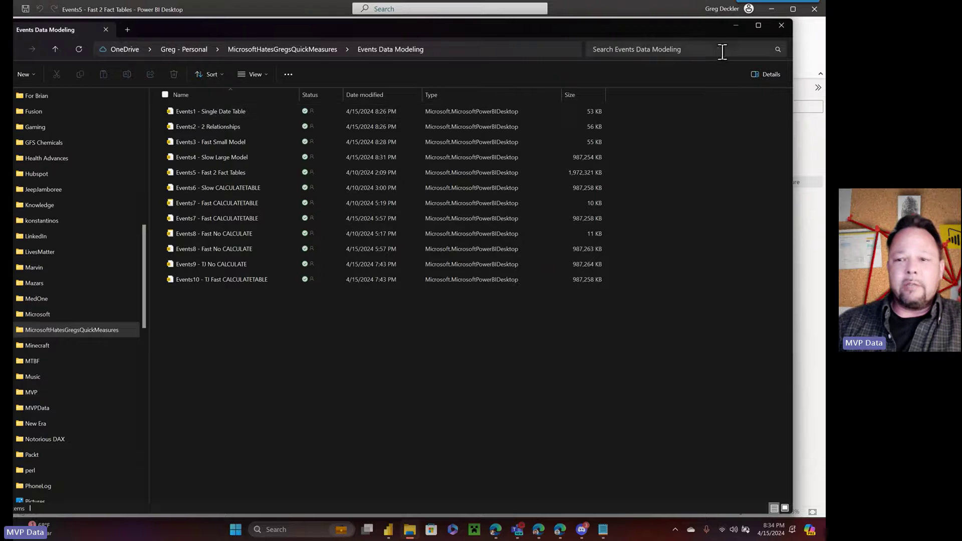
{"action": "left_click", "coordinate": [737, 27]}
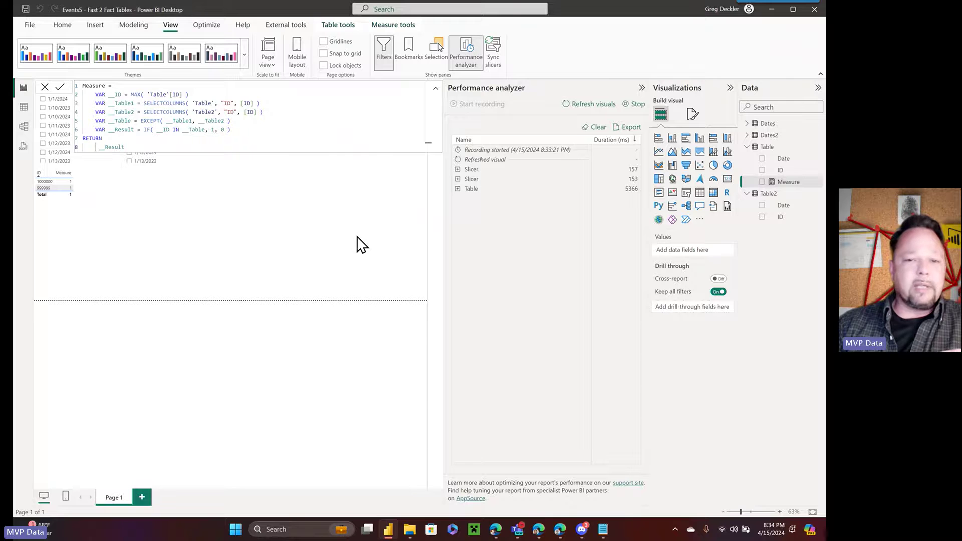
{"action": "left_click", "coordinate": [350, 247]}
{"action": "left_click", "coordinate": [643, 88]}
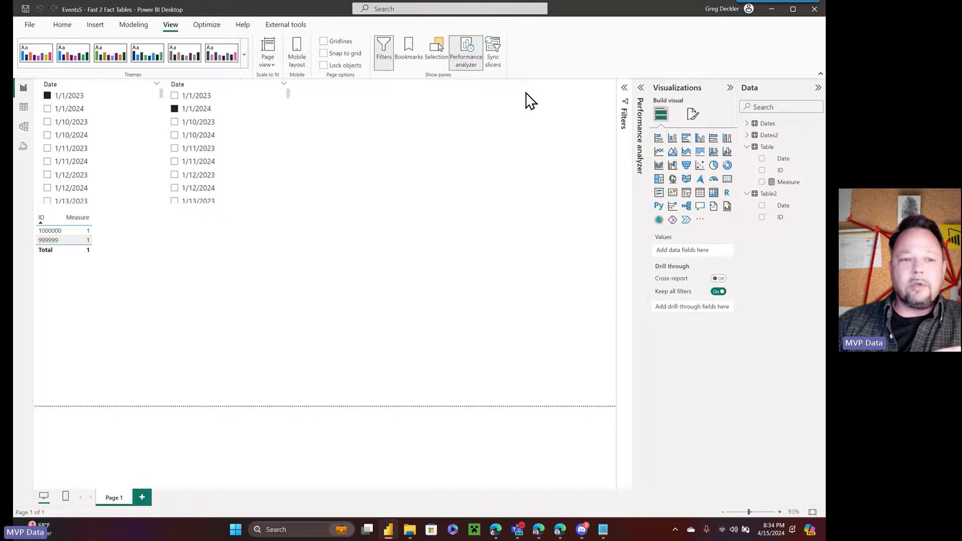
Step: Open the Events6 - Slow CALCULATETABLE report and close Events5 without saving its changes
{"action": "left_click", "coordinate": [30, 26]}
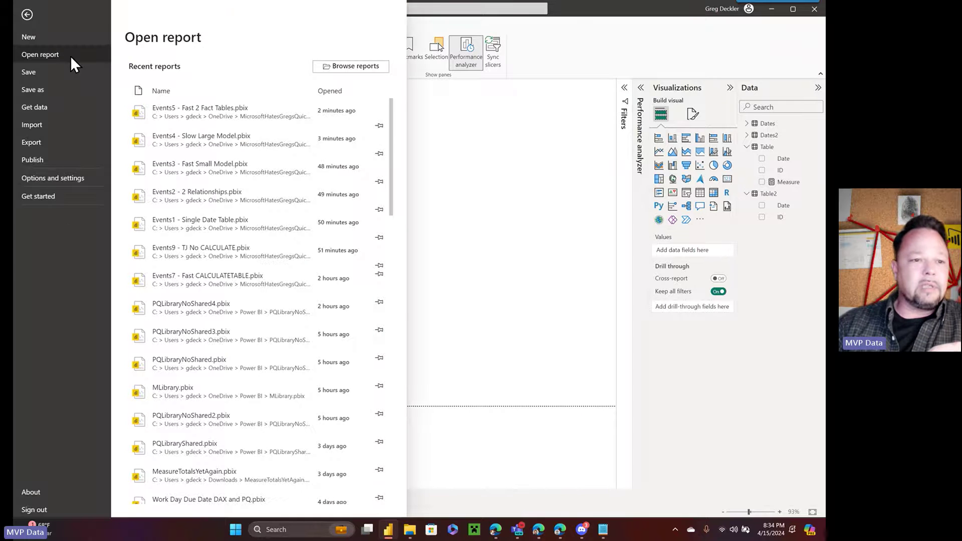
{"action": "left_click", "coordinate": [372, 65]}
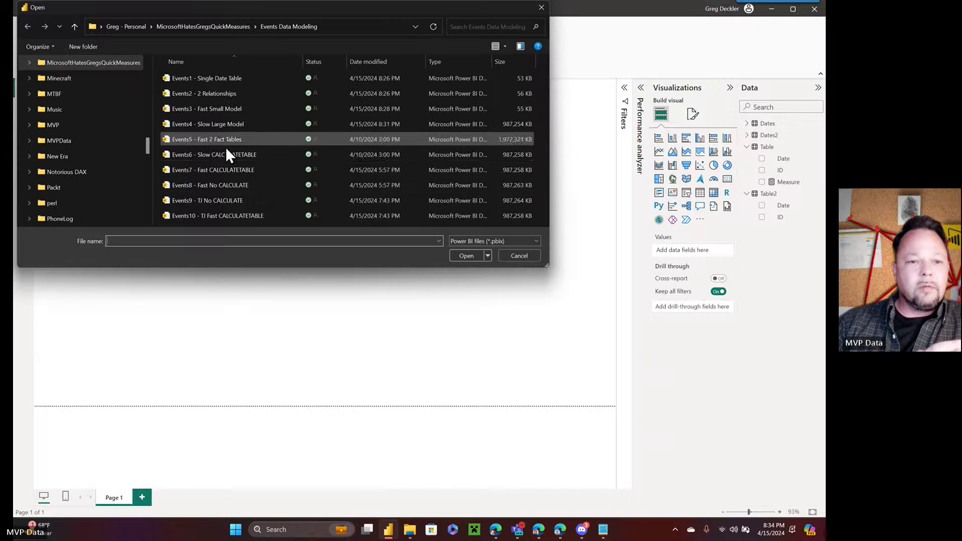
{"action": "left_click", "coordinate": [209, 154]}
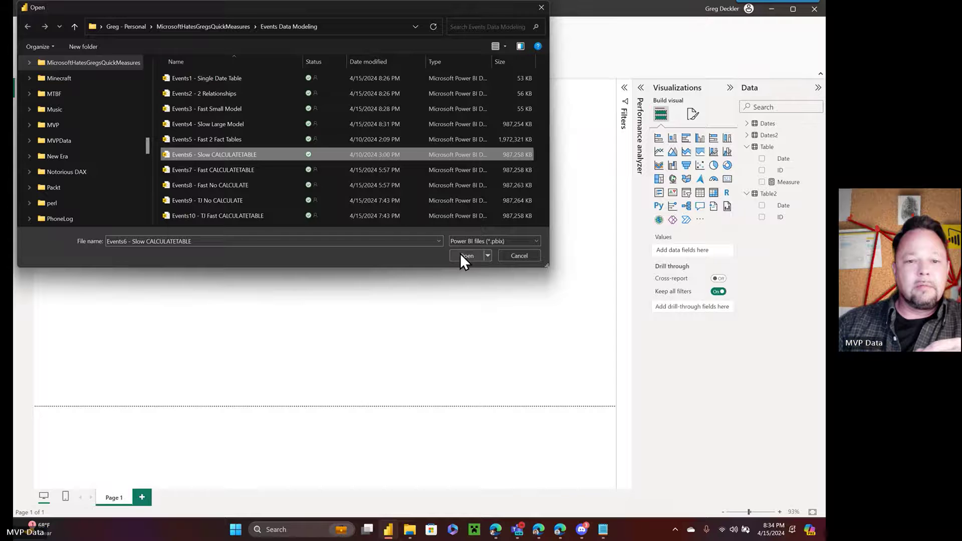
{"action": "left_click", "coordinate": [460, 254]}
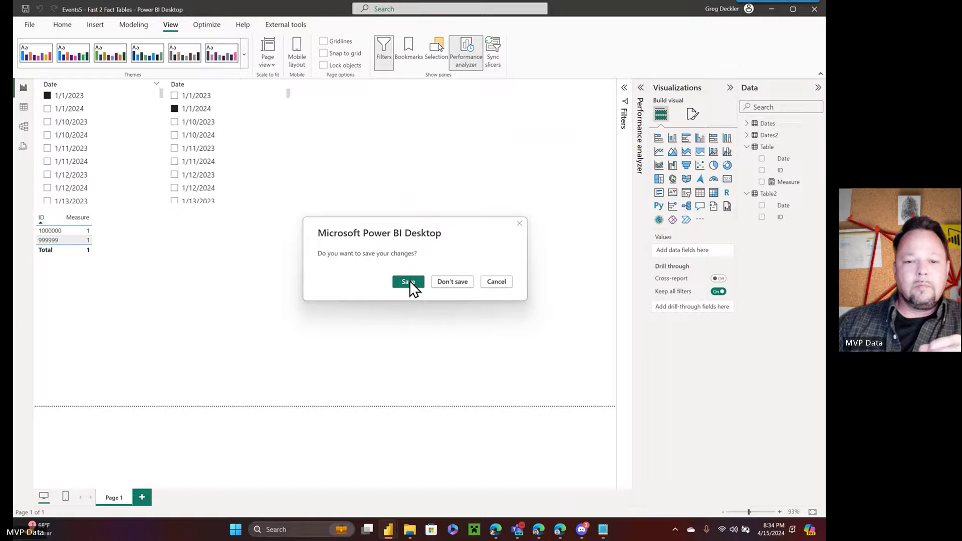
{"action": "left_click", "coordinate": [451, 282]}
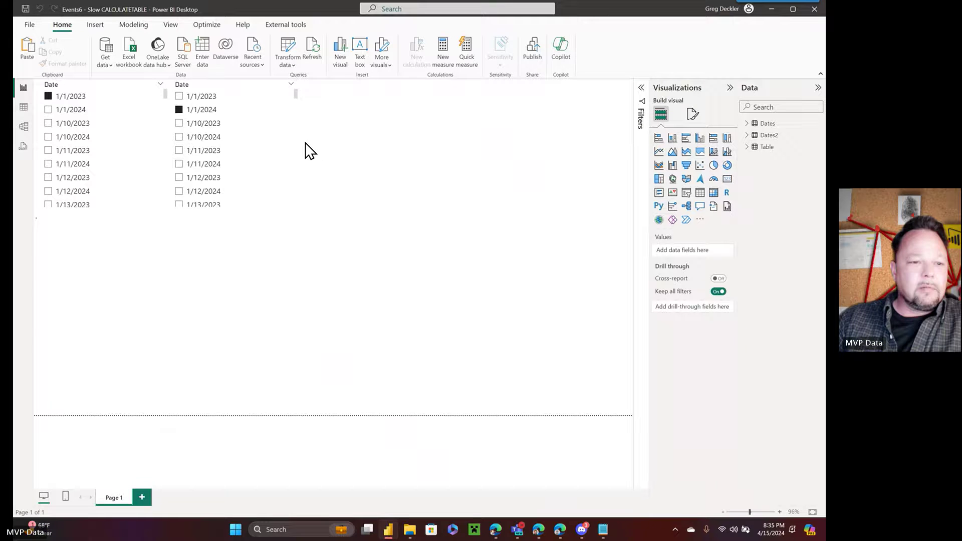
Step: Examine how Dates and Dates2 relate to Table in the Events6 model, and return to the report page
{"action": "left_click", "coordinate": [23, 128]}
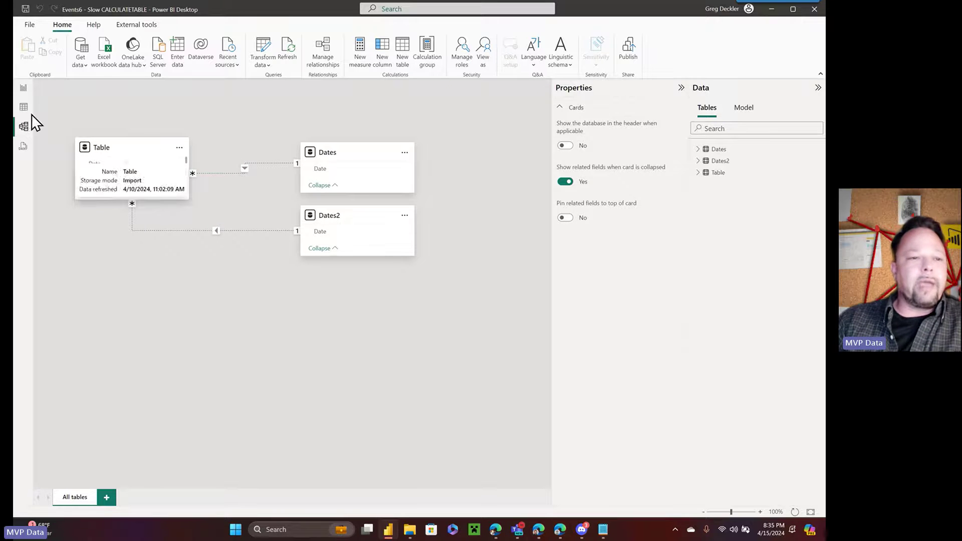
{"action": "left_click", "coordinate": [23, 88]}
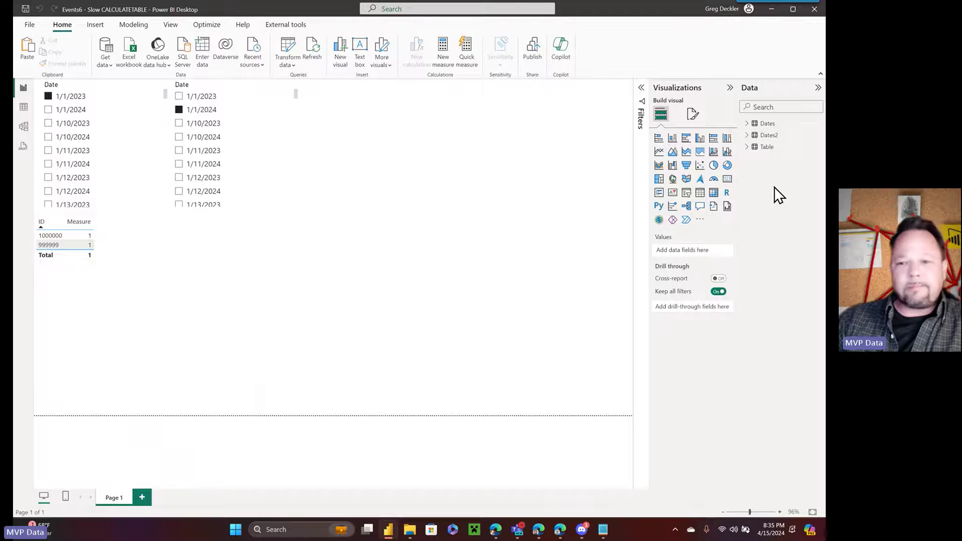
Step: Display the Measure formula from Table in the Events6 report, and collapse it after reading
{"action": "left_click", "coordinate": [747, 147]}
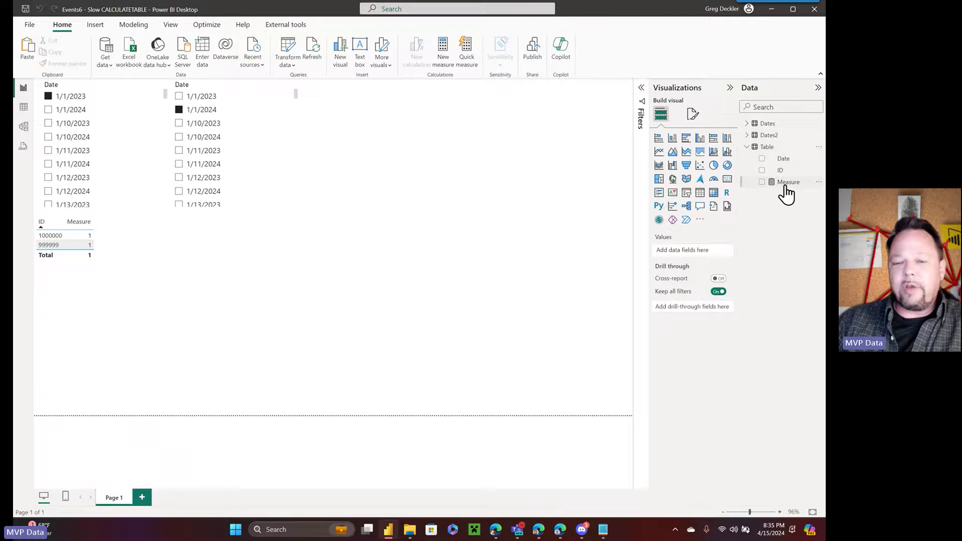
{"action": "left_click", "coordinate": [787, 183]}
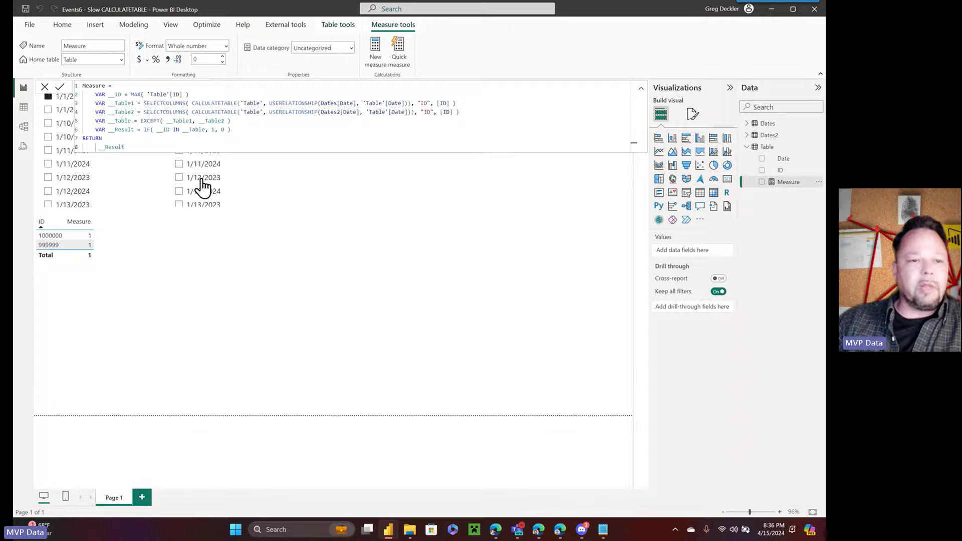
{"action": "left_click", "coordinate": [642, 90]}
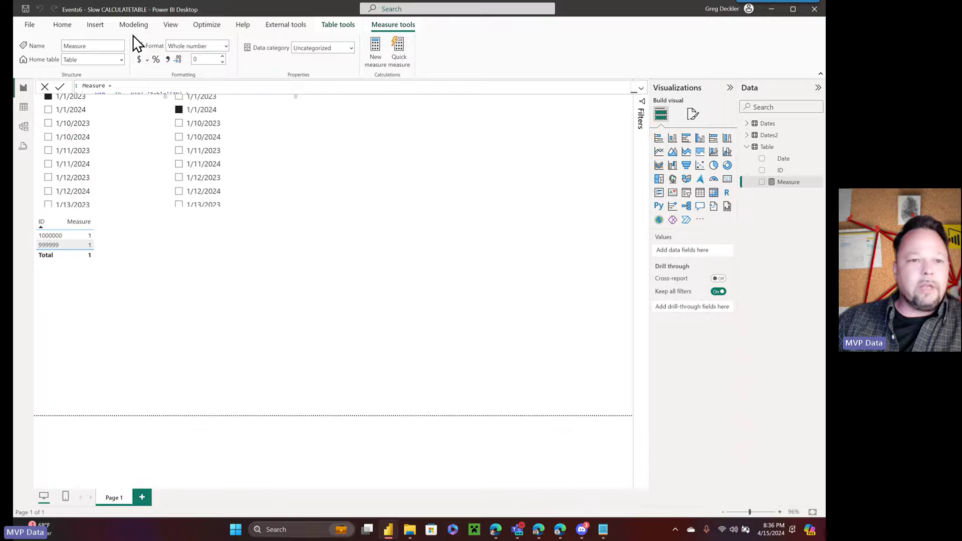
Step: Record a refresh of all visuals on the Events6 report page in Performance analyzer
{"action": "left_click", "coordinate": [163, 25]}
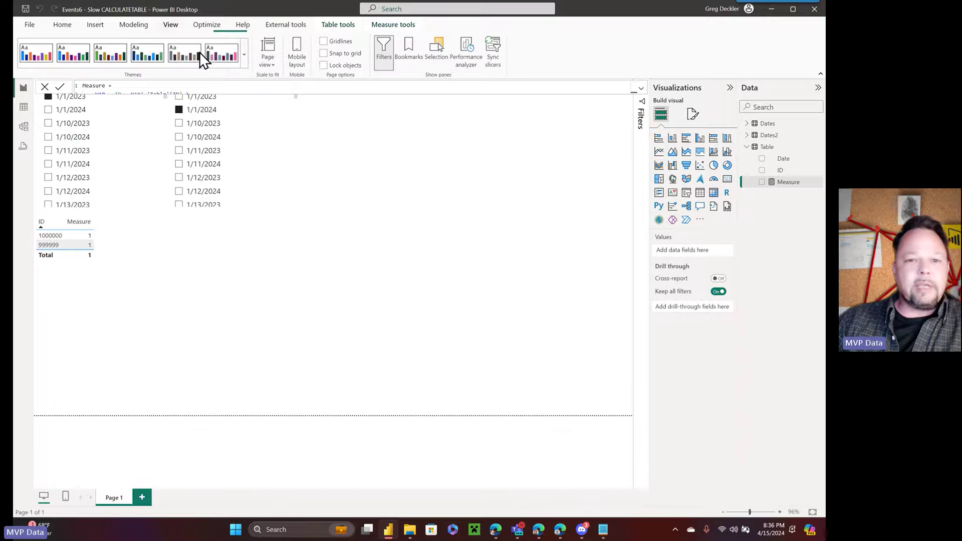
{"action": "left_click", "coordinate": [466, 47]}
{"action": "left_click", "coordinate": [479, 104]}
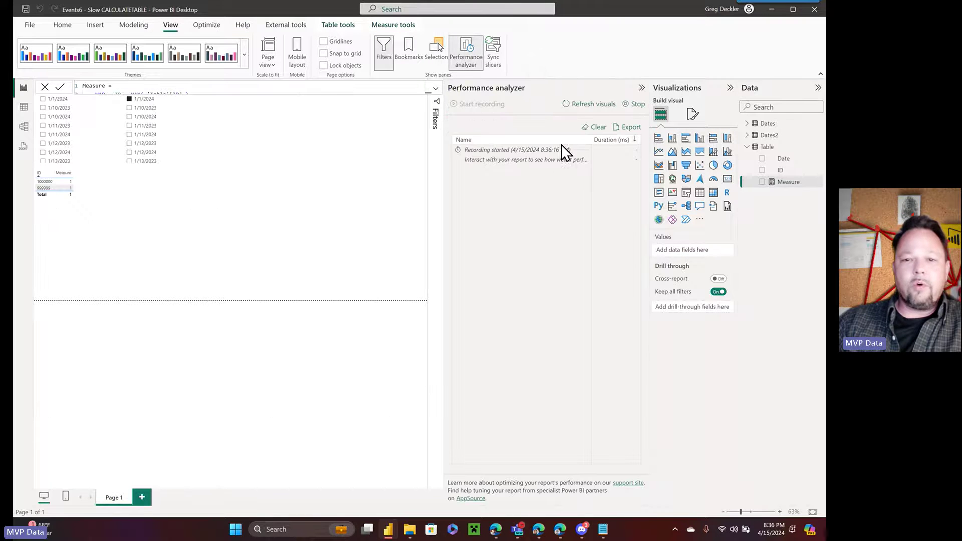
{"action": "left_click", "coordinate": [594, 104]}
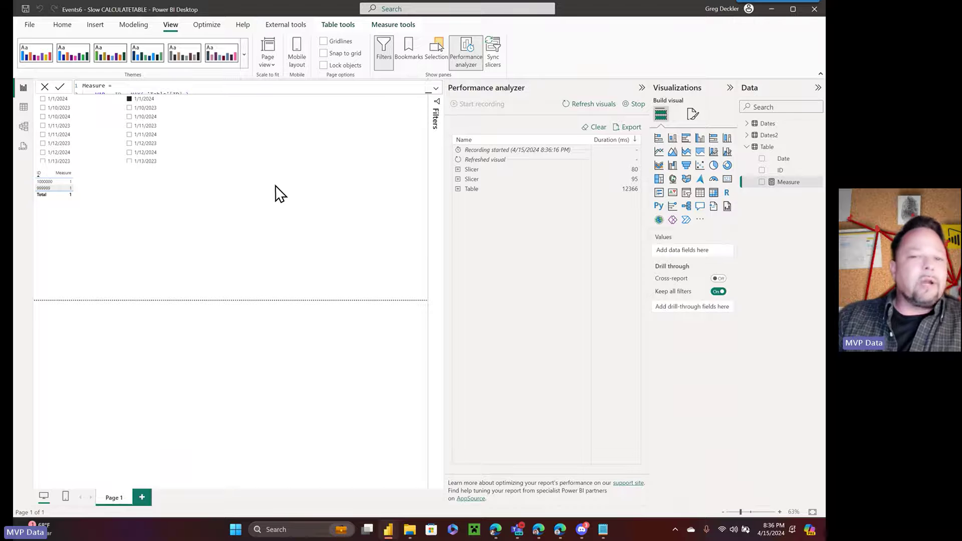
Step: Open the Events7 - Fast CALCULATETABLE report and close Events6
{"action": "left_click", "coordinate": [31, 25]}
{"action": "left_click", "coordinate": [345, 67]}
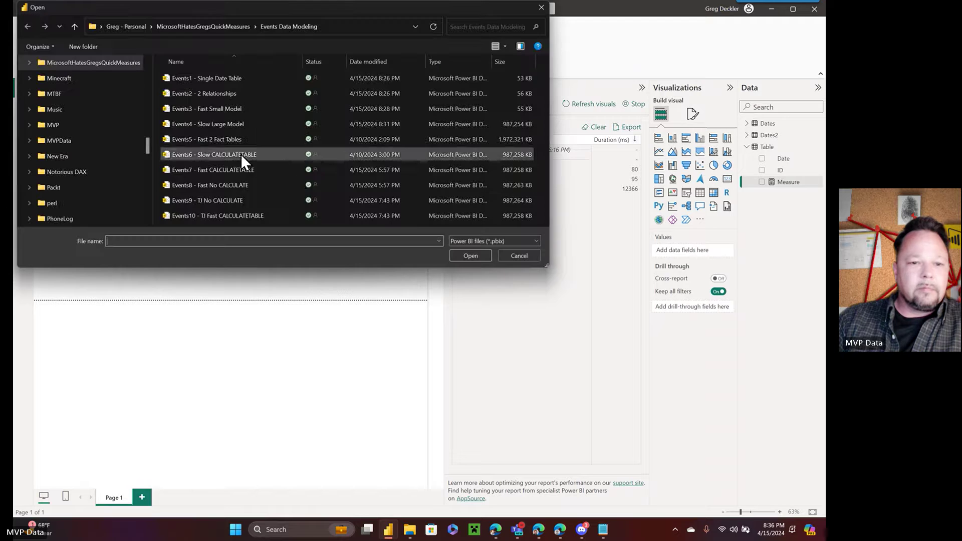
{"action": "left_click", "coordinate": [222, 175]}
{"action": "left_click", "coordinate": [468, 255]}
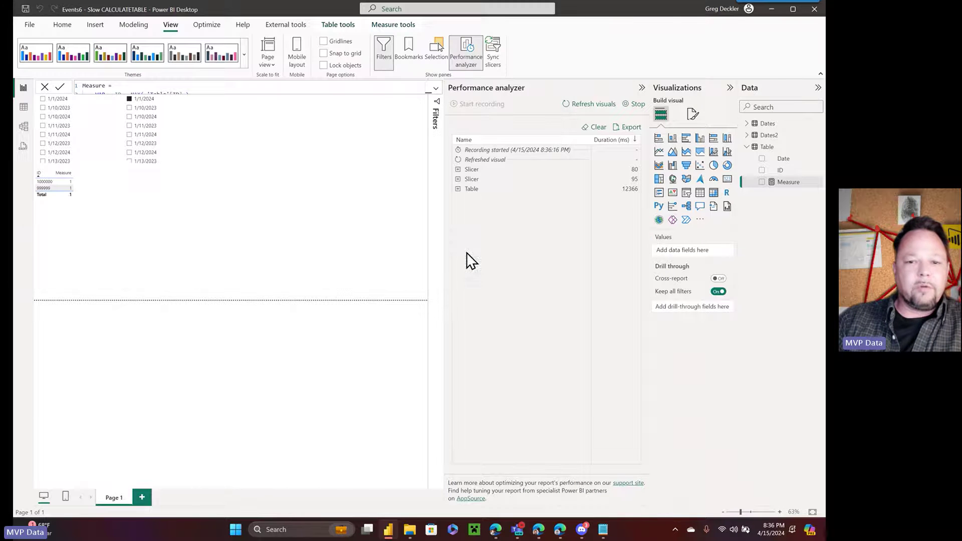
{"action": "left_click", "coordinate": [814, 8]}
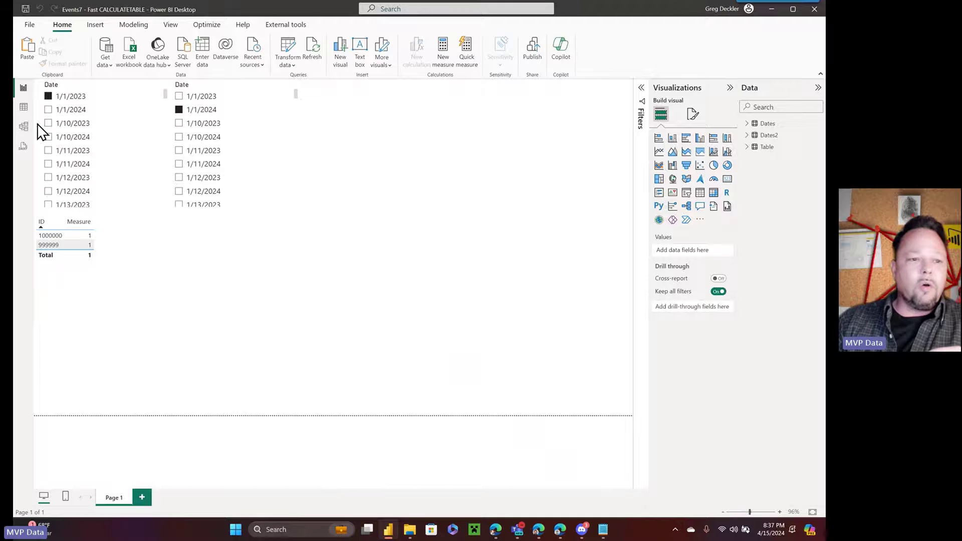
Step: Check the table relationships in the Events7 model, and examine the __Table1 and __Table2 expressions in the Measure formula
{"action": "left_click", "coordinate": [23, 127]}
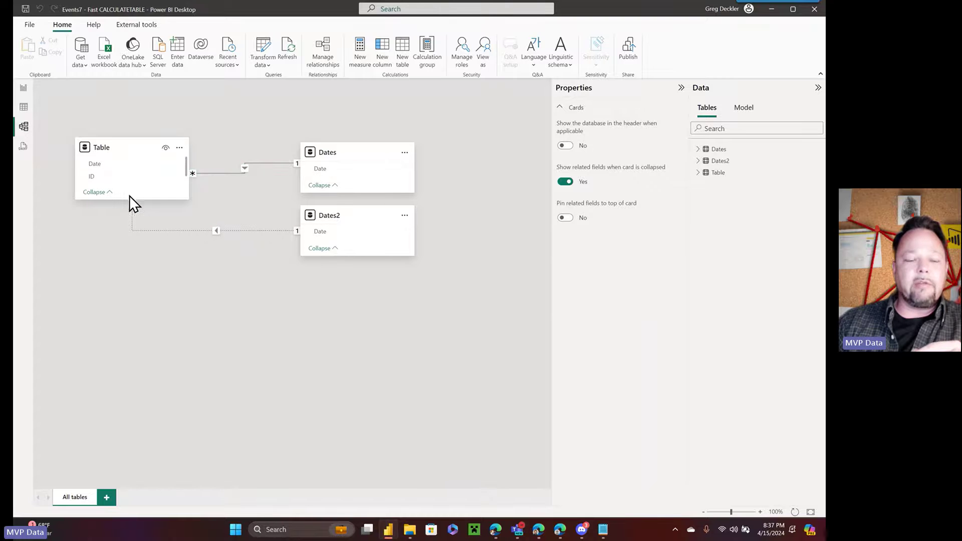
{"action": "left_click", "coordinate": [24, 88]}
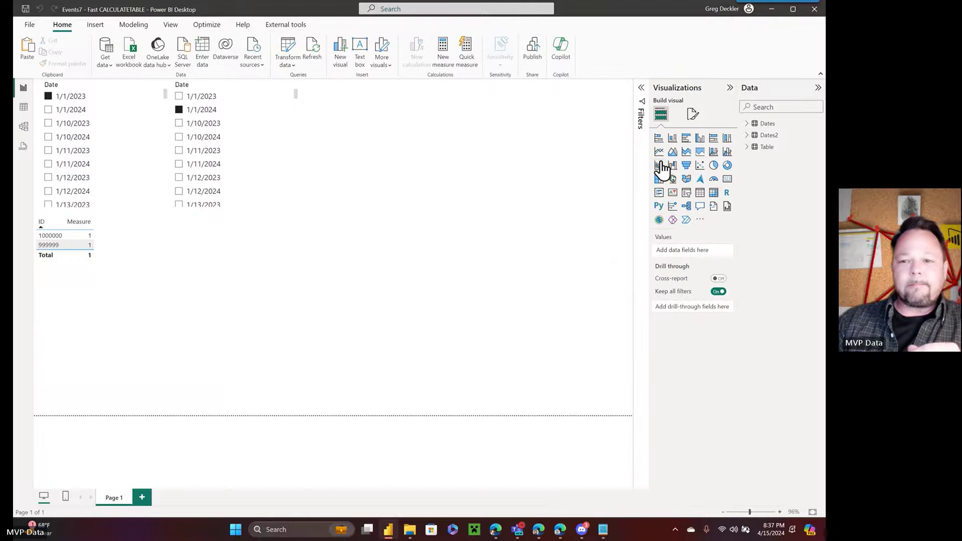
{"action": "left_click", "coordinate": [747, 148]}
{"action": "left_click", "coordinate": [786, 181]}
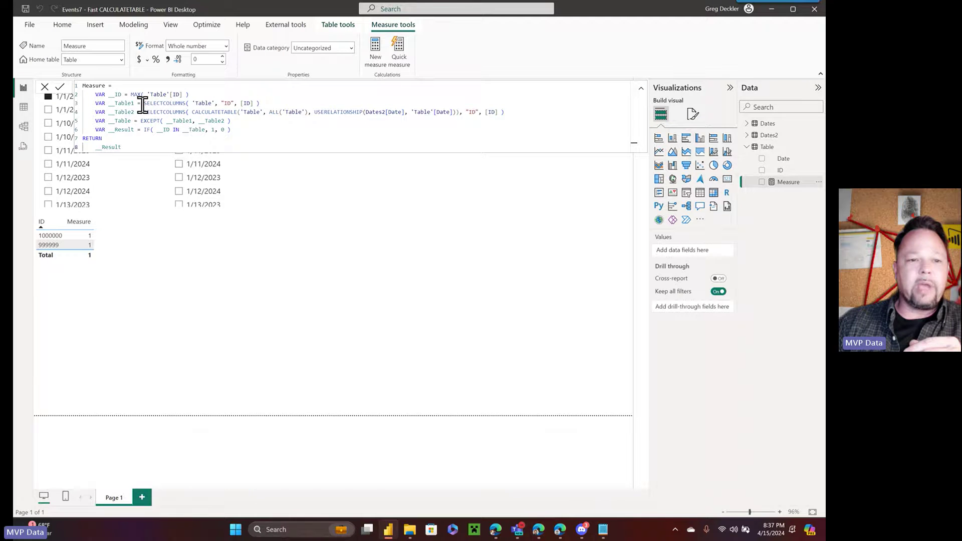
{"action": "left_click_drag", "start_coordinate": [144, 104], "coordinate": [259, 103]}
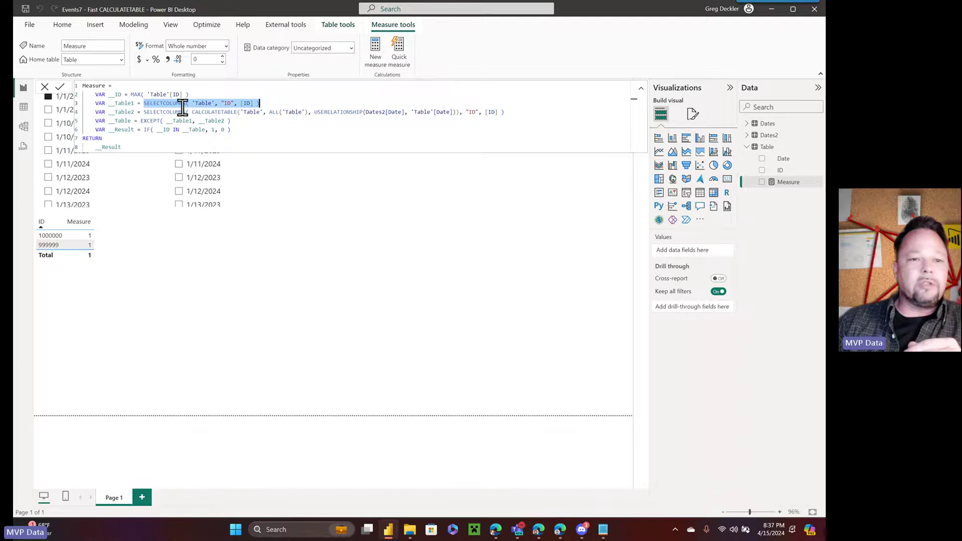
{"action": "left_click_drag", "start_coordinate": [144, 112], "coordinate": [521, 112]}
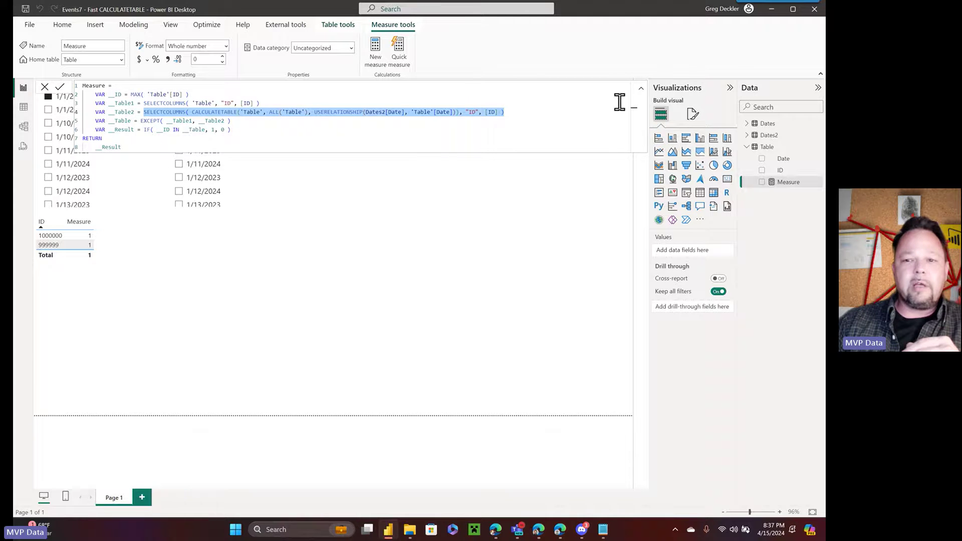
{"action": "left_click", "coordinate": [641, 89]}
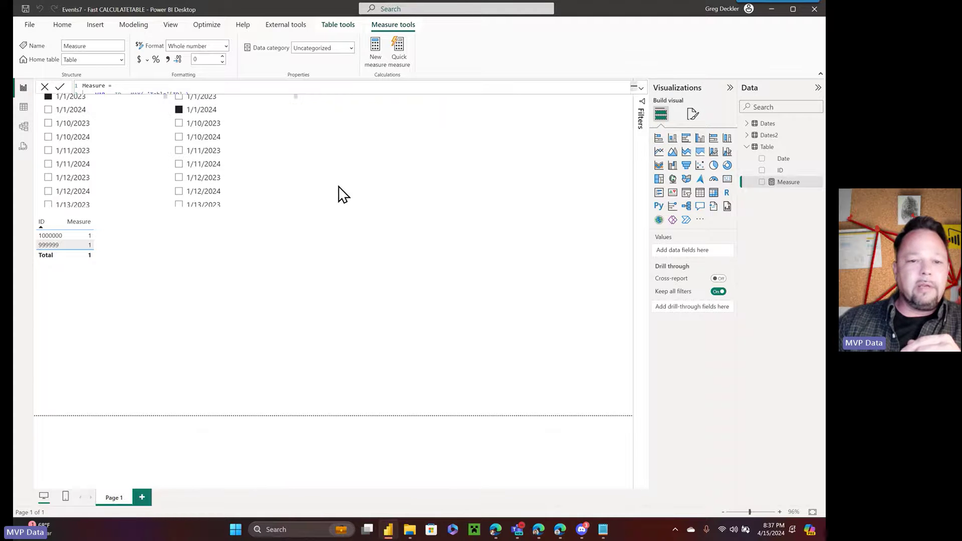
Step: Record a refresh of all visuals on the Events7 report page in Performance analyzer
{"action": "left_click", "coordinate": [171, 26]}
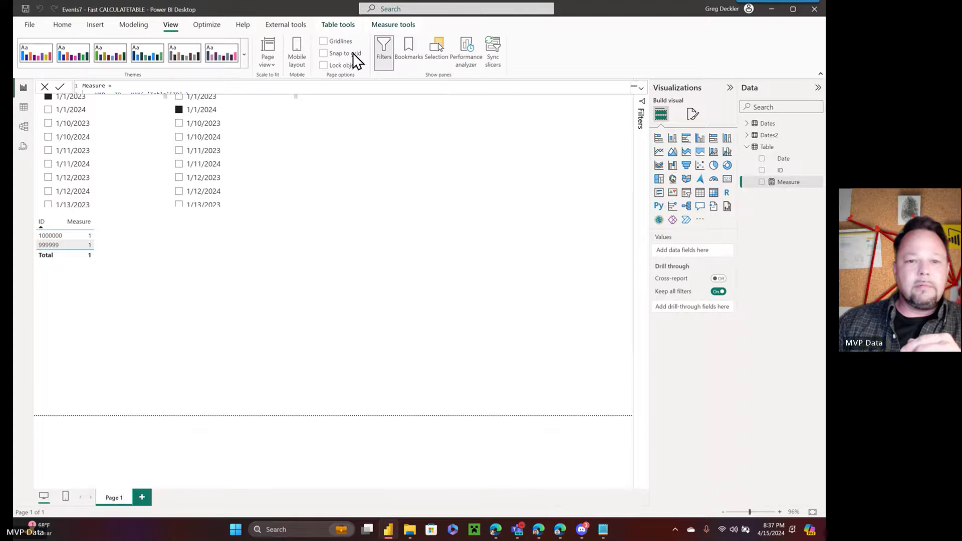
{"action": "left_click", "coordinate": [467, 50]}
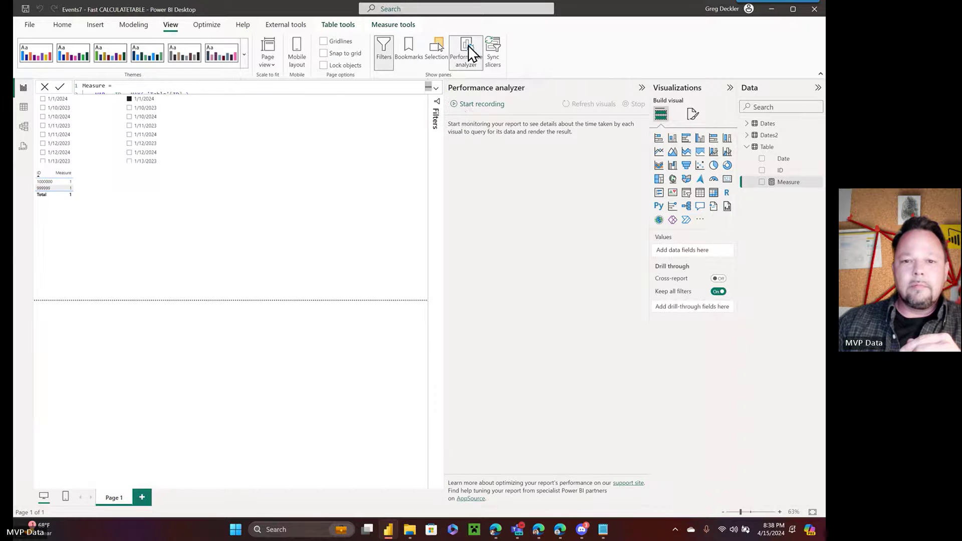
{"action": "left_click", "coordinate": [474, 104]}
{"action": "left_click", "coordinate": [581, 107]}
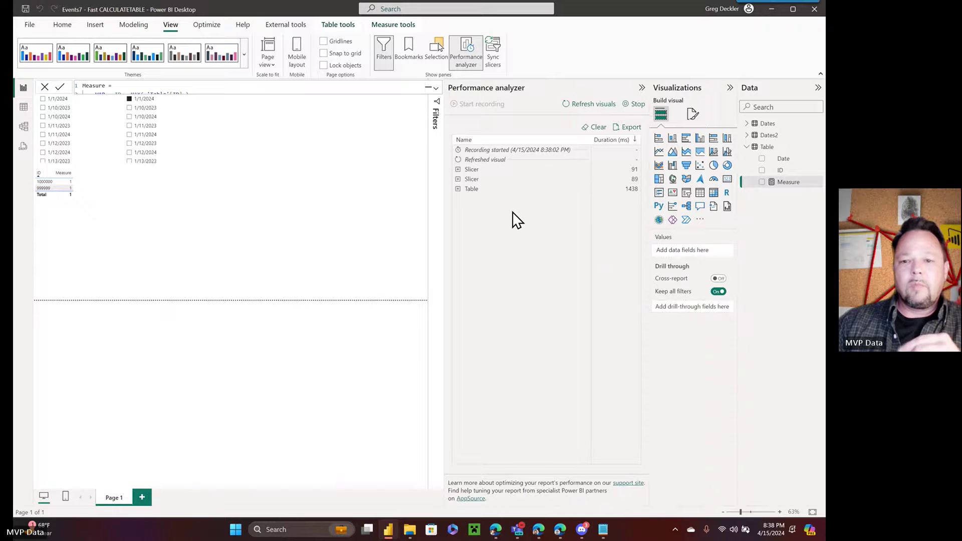
Step: Inspect the duration breakdown of the Table visual, and review the Events7 model's relationships again
{"action": "left_click", "coordinate": [458, 189]}
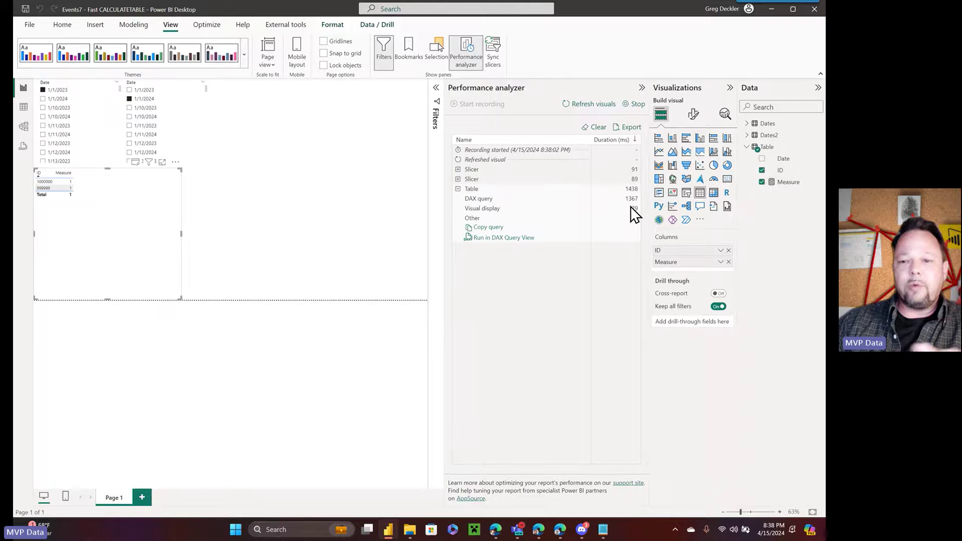
{"action": "left_click", "coordinate": [458, 190]}
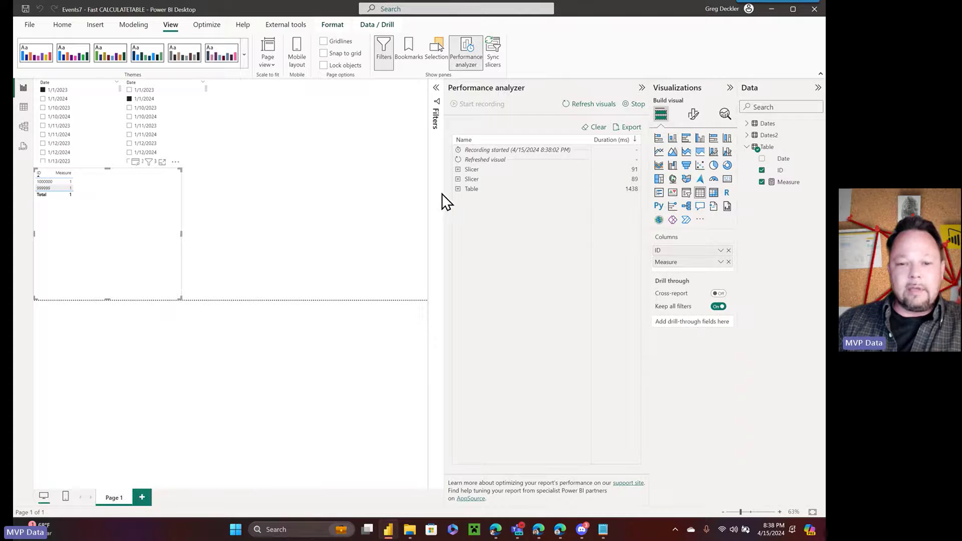
{"action": "left_click", "coordinate": [24, 127]}
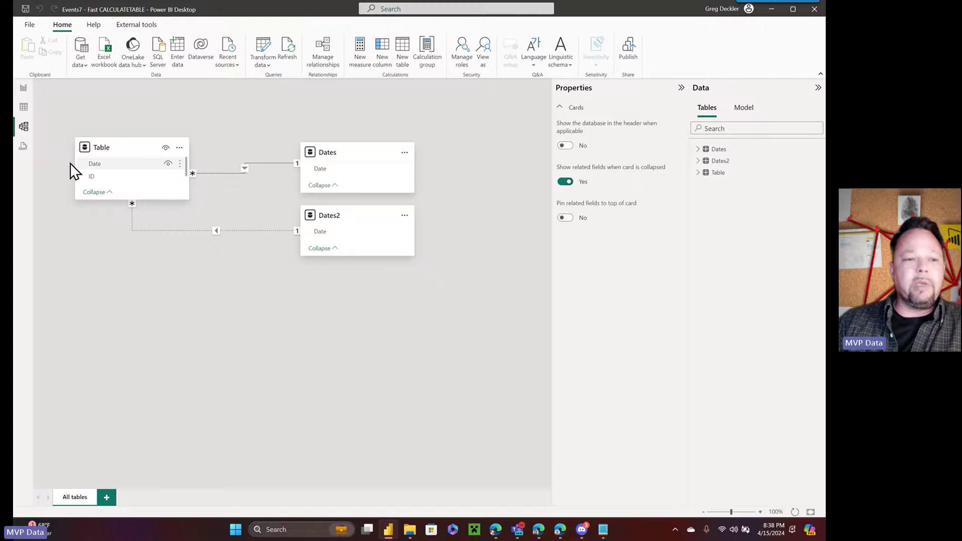
{"action": "left_click", "coordinate": [25, 95]}
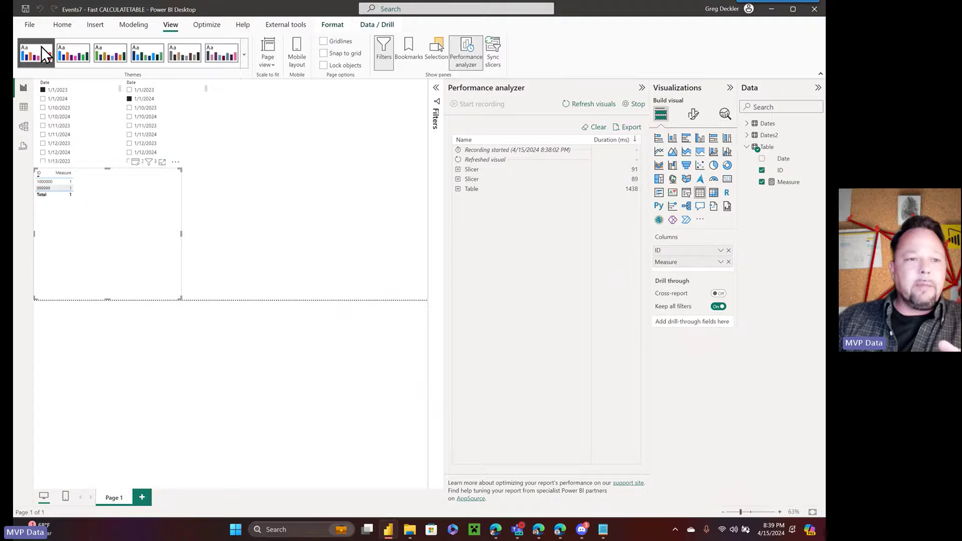
Step: Open the Events8 - Fast No CALCULATE report from the Events Data Modeling folder
{"action": "left_click", "coordinate": [30, 25]}
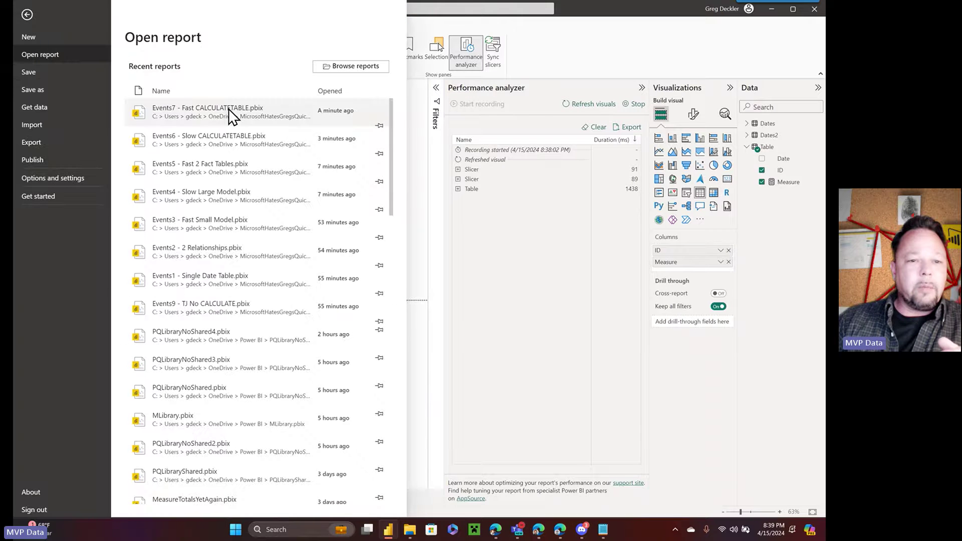
{"action": "left_click", "coordinate": [343, 70]}
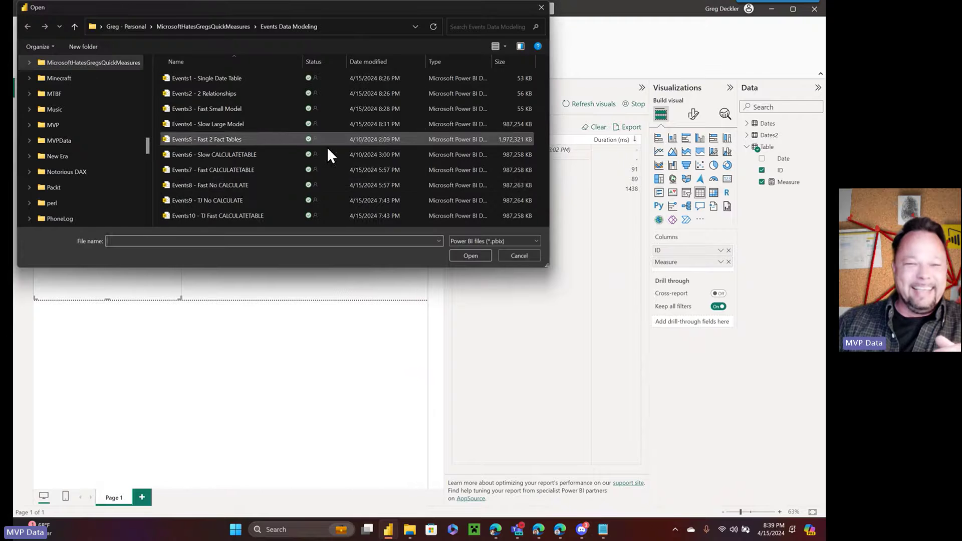
{"action": "left_click", "coordinate": [205, 184]}
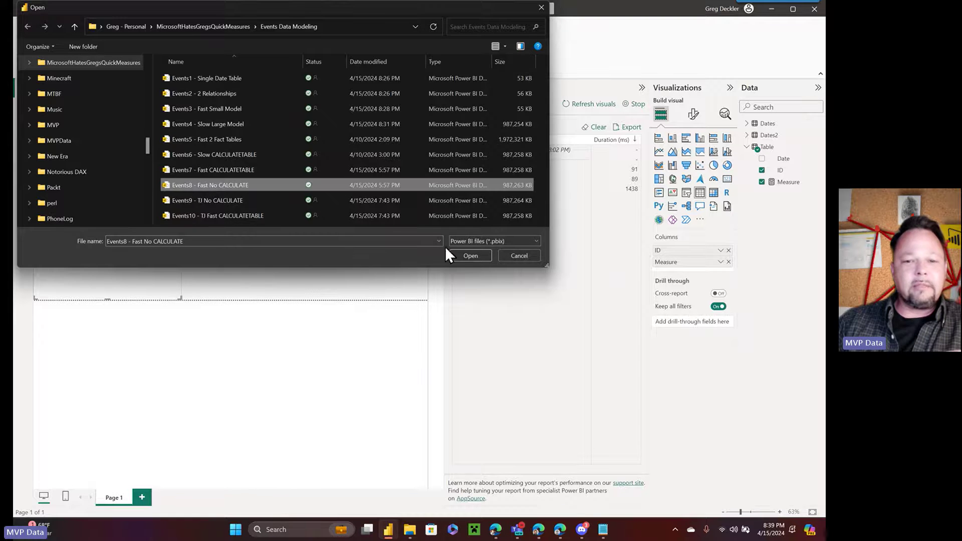
{"action": "left_click", "coordinate": [461, 254]}
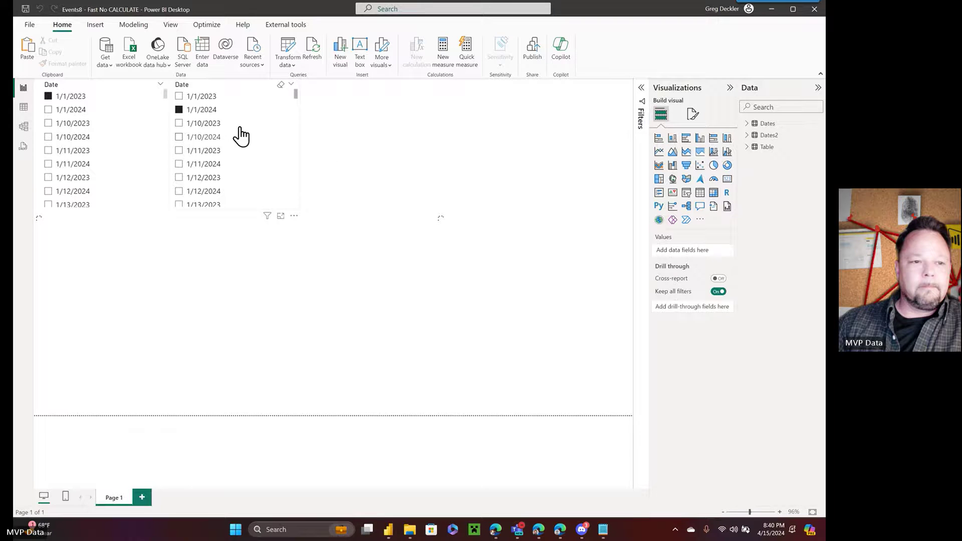
Step: Check the table relationships in the Events8 model, and compare the __Table2 expressions in the Measure and Measure2 formulas
{"action": "left_click", "coordinate": [23, 126]}
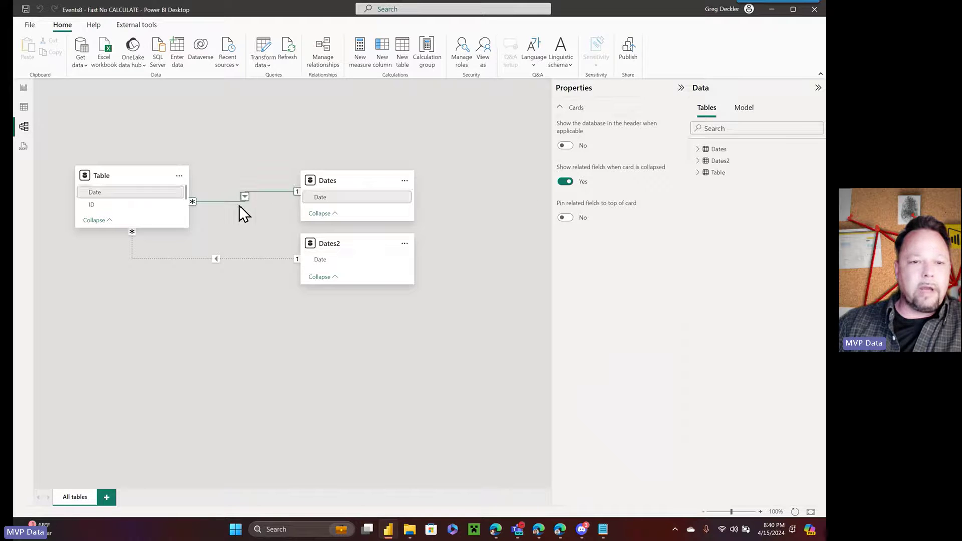
{"action": "left_click", "coordinate": [23, 89]}
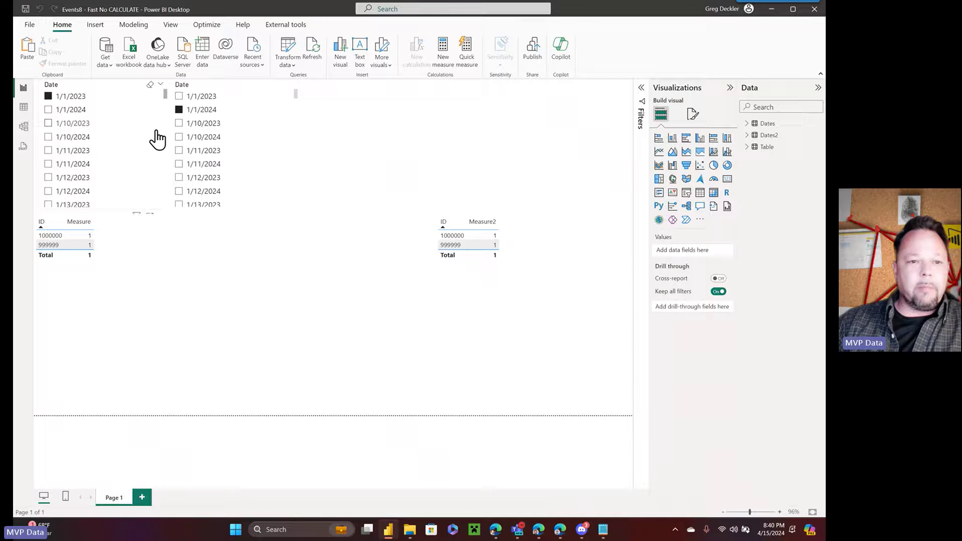
{"action": "left_click", "coordinate": [747, 147]}
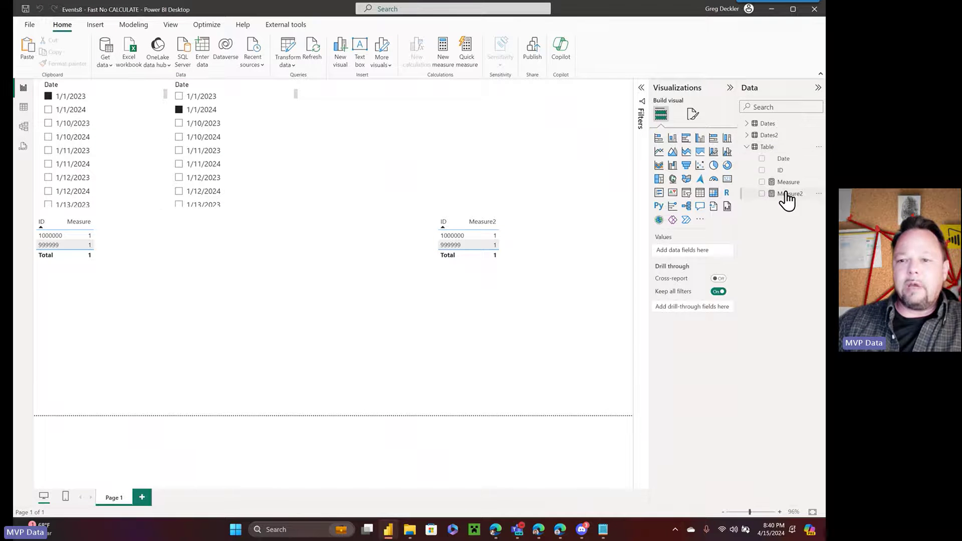
{"action": "left_click", "coordinate": [788, 189]}
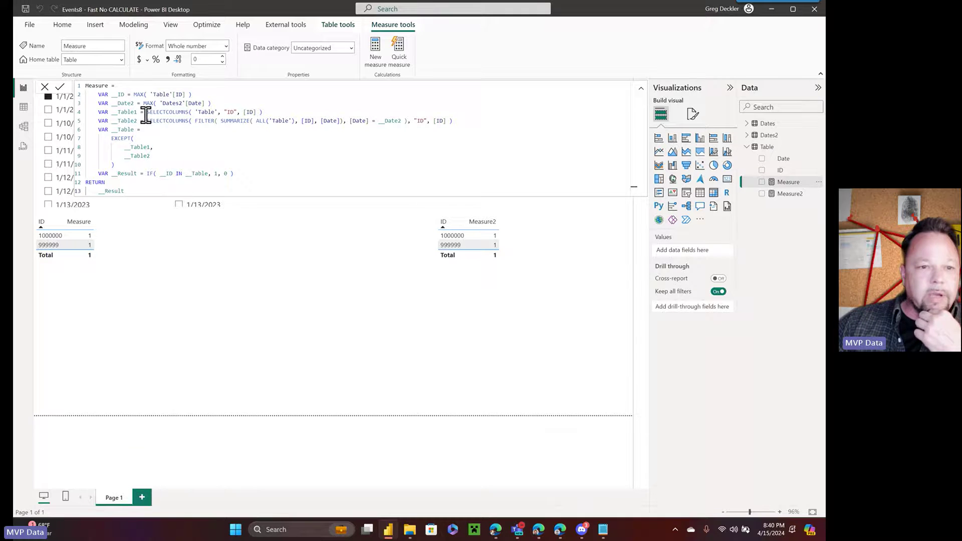
{"action": "left_click_drag", "start_coordinate": [146, 113], "coordinate": [274, 114]}
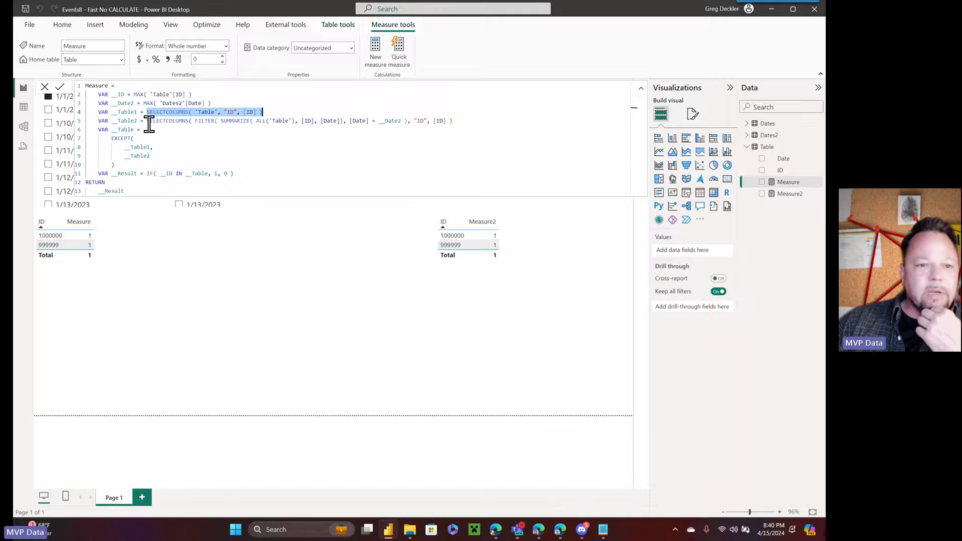
{"action": "left_click_drag", "start_coordinate": [146, 122], "coordinate": [458, 124]}
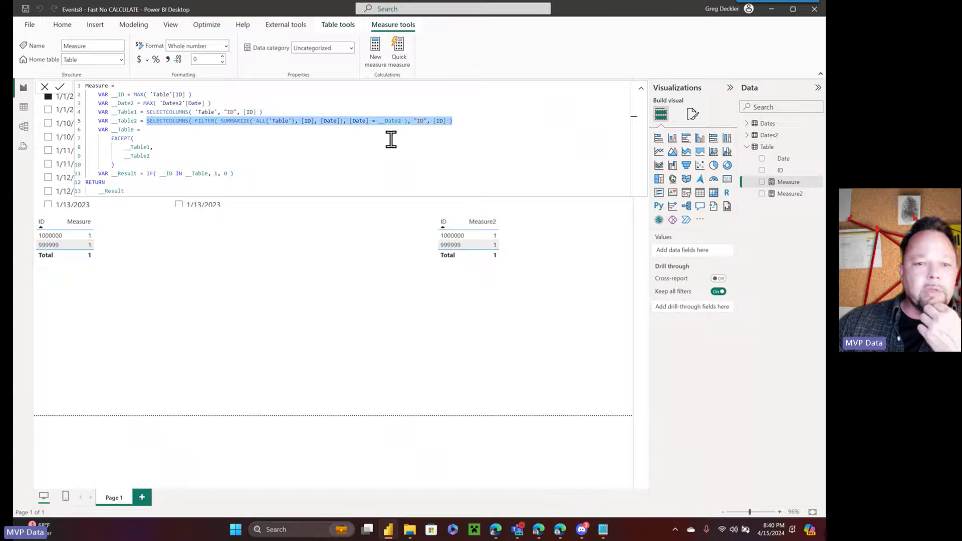
{"action": "left_click", "coordinate": [788, 197]}
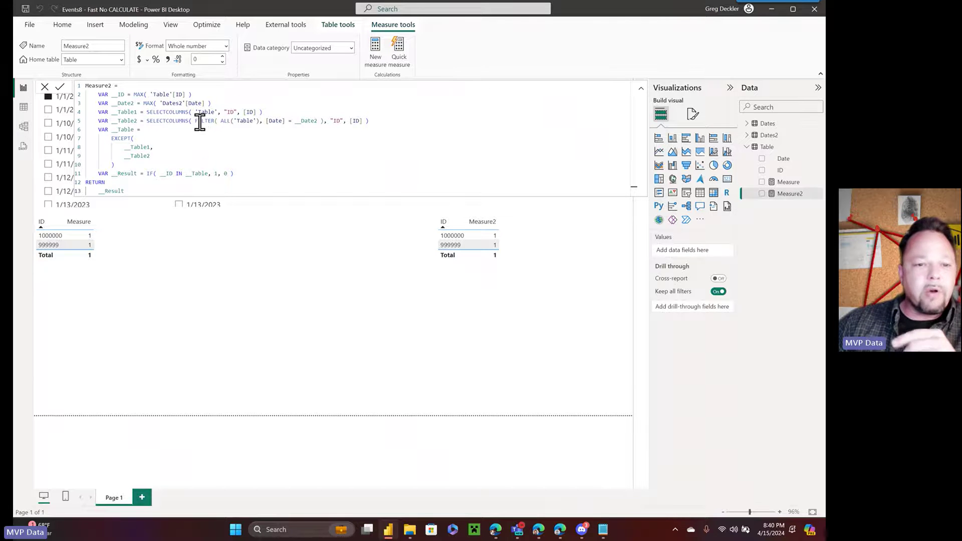
{"action": "left_click", "coordinate": [642, 92]}
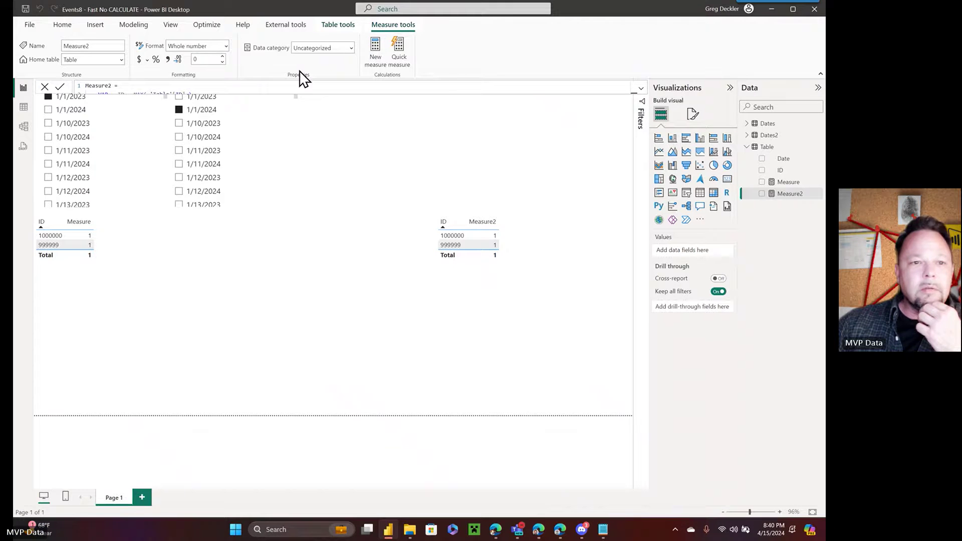
Step: Record two refreshes of all visuals on the Events8 report page in Performance analyzer
{"action": "left_click", "coordinate": [171, 27]}
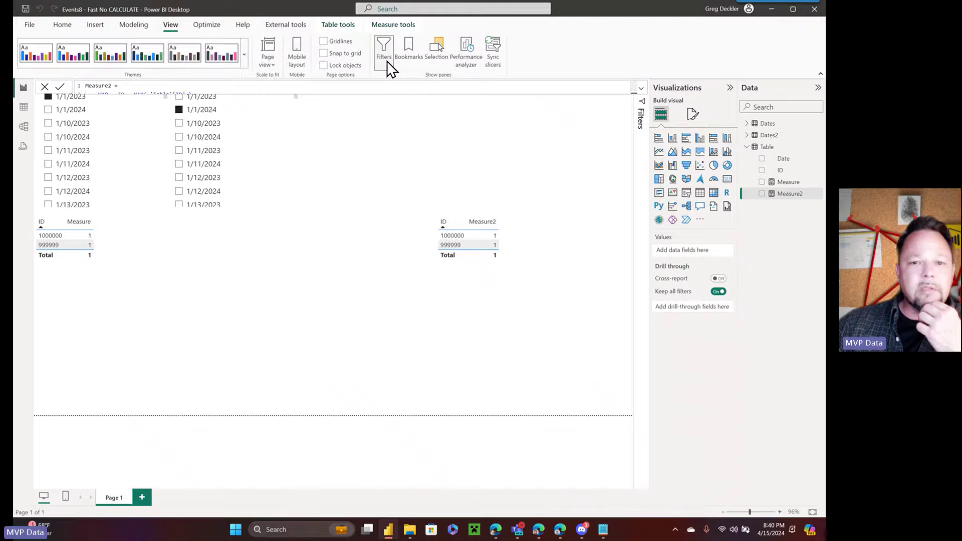
{"action": "left_click", "coordinate": [464, 50]}
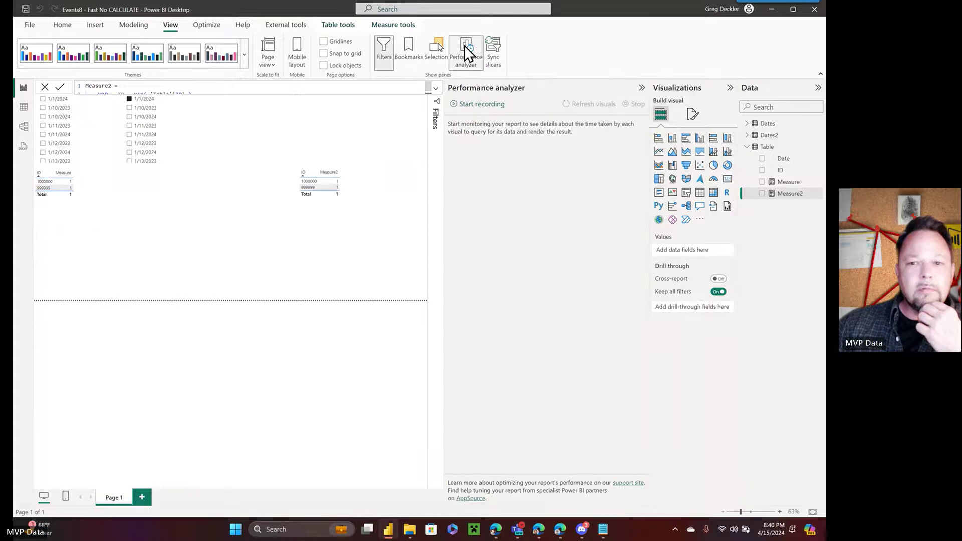
{"action": "left_click", "coordinate": [491, 105]}
{"action": "left_click", "coordinate": [593, 104]}
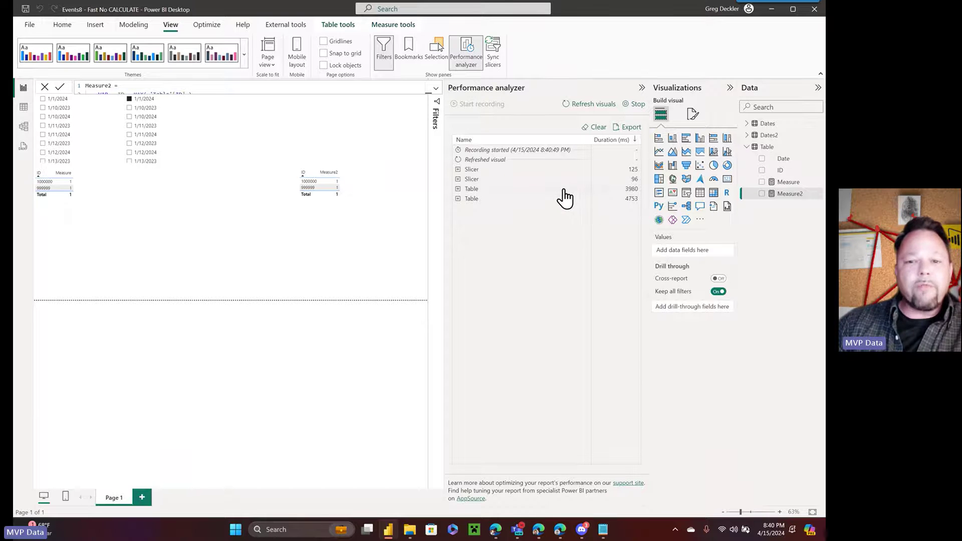
{"action": "left_click", "coordinate": [591, 109]}
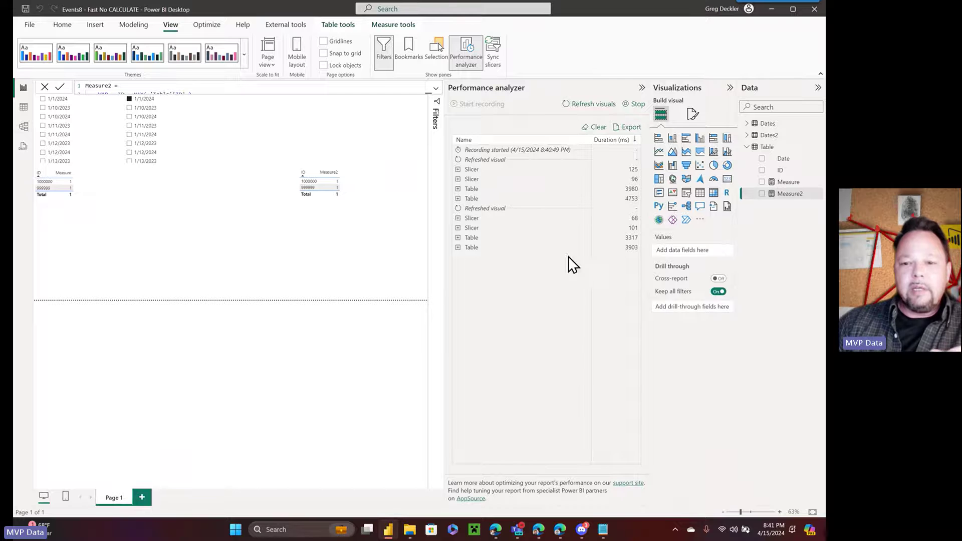
Step: Compare the duration breakdowns of the Measure and Measure2 table visuals across the recorded refreshes, including one additional refresh
{"action": "left_click", "coordinate": [531, 189]}
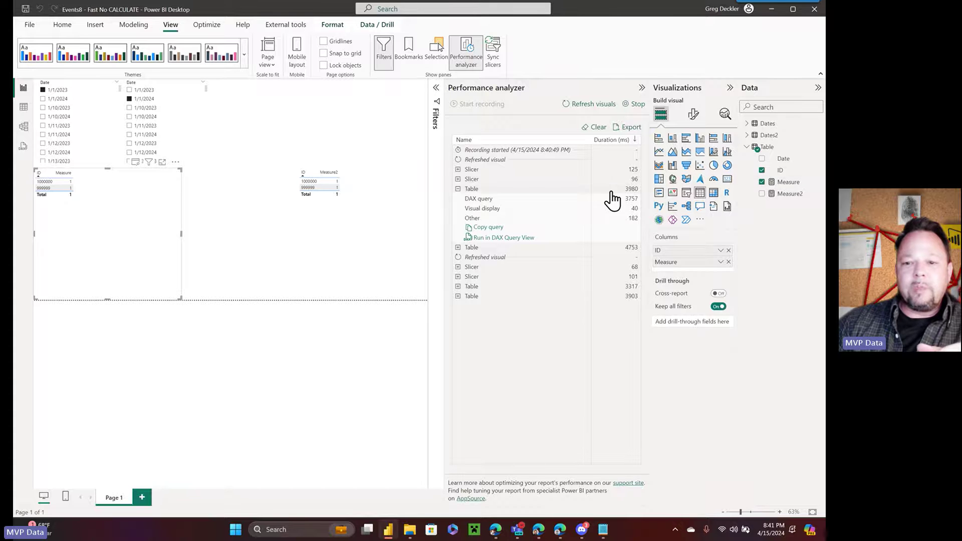
{"action": "left_click", "coordinate": [458, 247]}
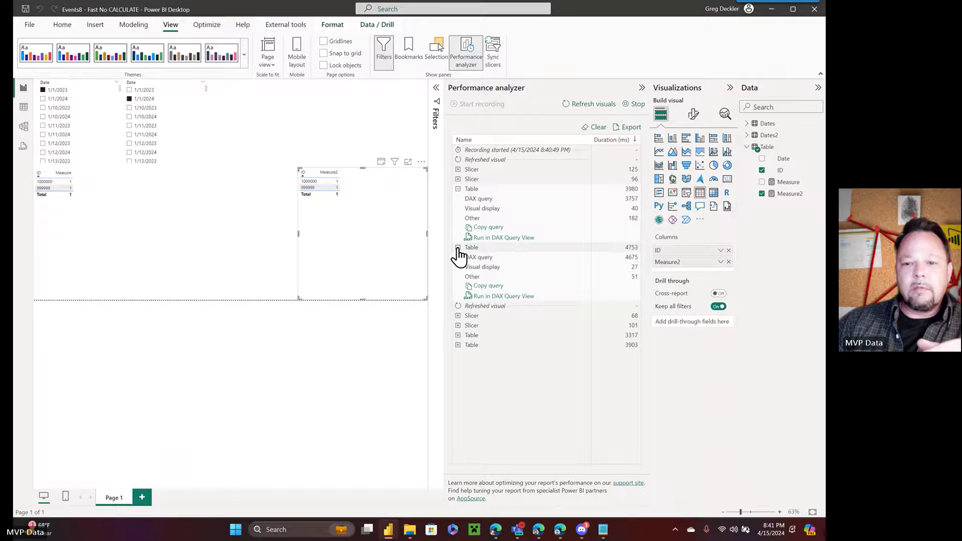
{"action": "left_click", "coordinate": [458, 248]}
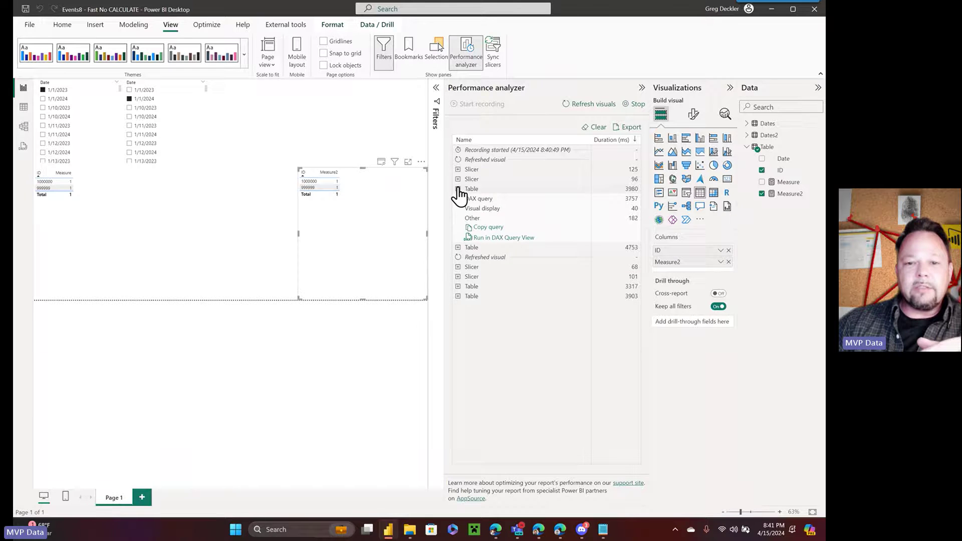
{"action": "left_click", "coordinate": [458, 189]}
{"action": "left_click", "coordinate": [476, 249]}
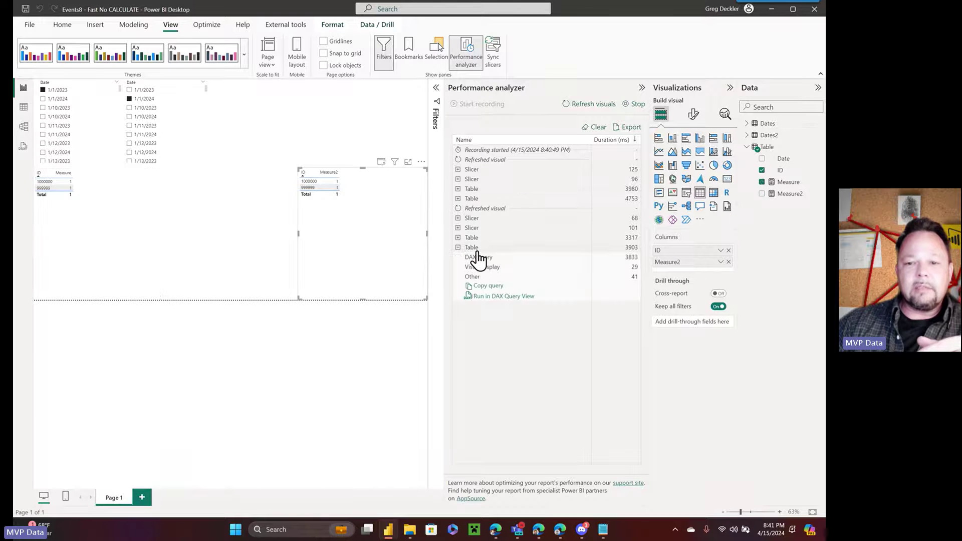
{"action": "left_click", "coordinate": [473, 238]}
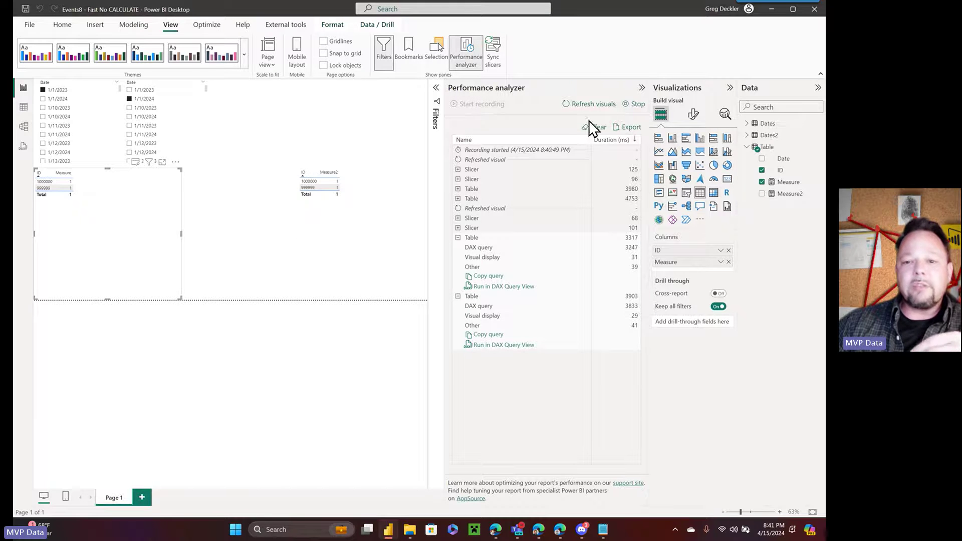
{"action": "left_click", "coordinate": [605, 105]}
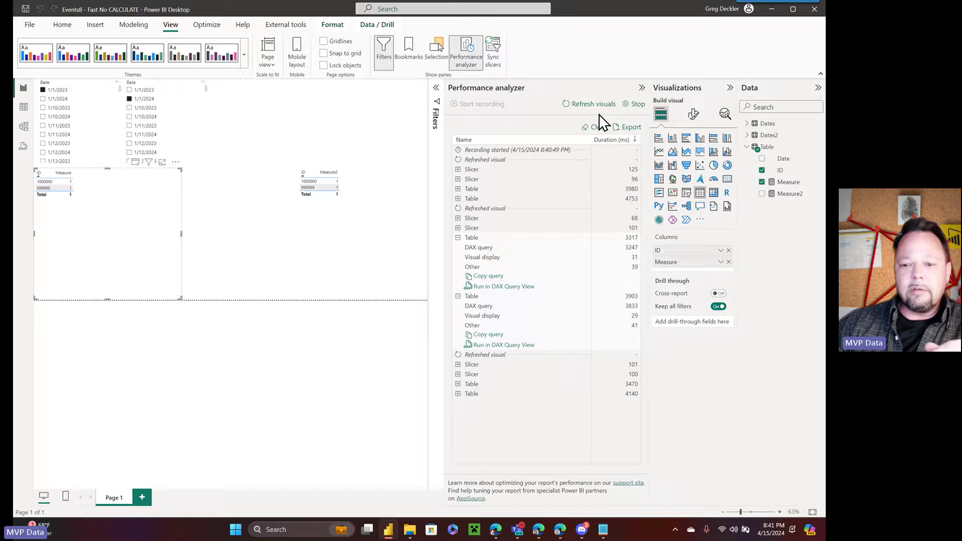
{"action": "left_click", "coordinate": [490, 385]}
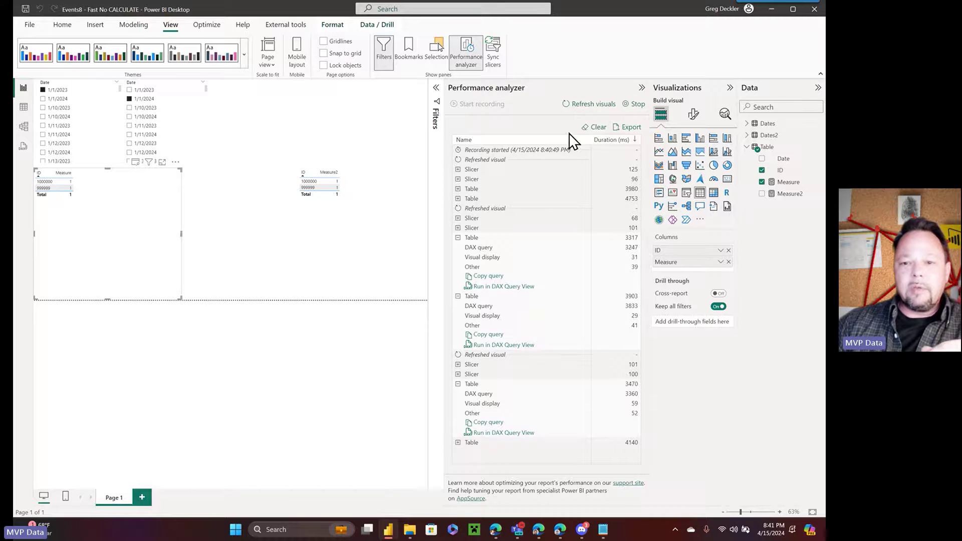
Step: Clear the recorded results, delete the Measure2 table visual, and inspect the remaining table's durations from a fresh refresh
{"action": "left_click", "coordinate": [597, 127]}
{"action": "left_click", "coordinate": [375, 188]}
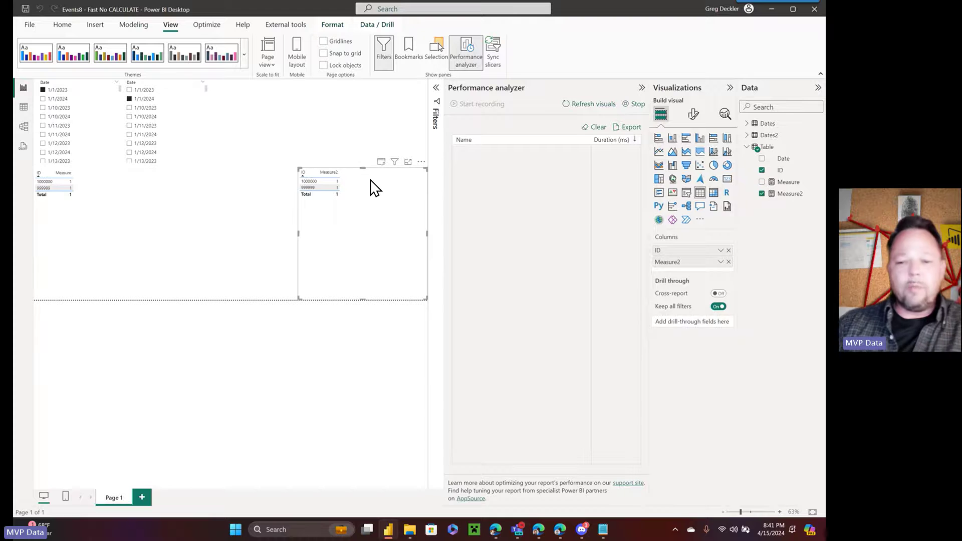
{"action": "key", "text": "Delete"}
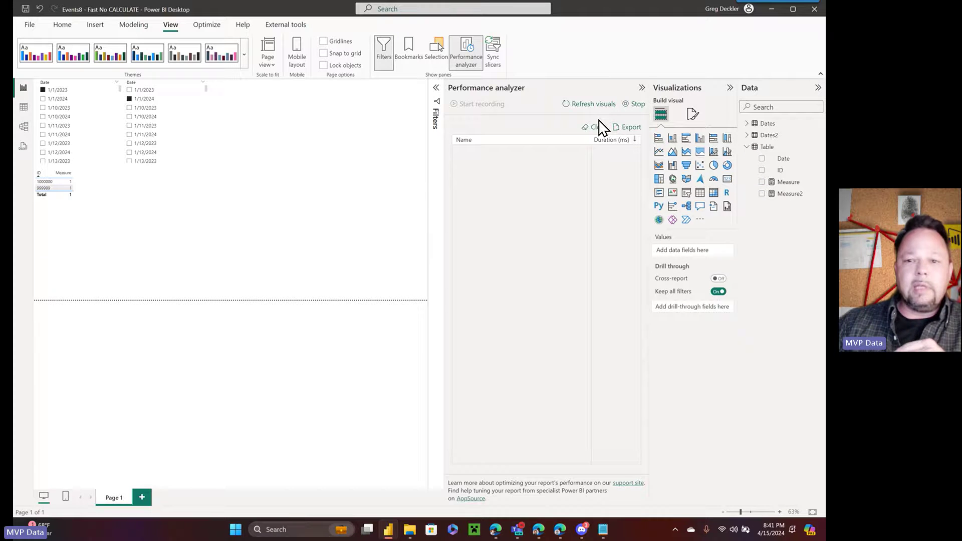
{"action": "left_click", "coordinate": [585, 105]}
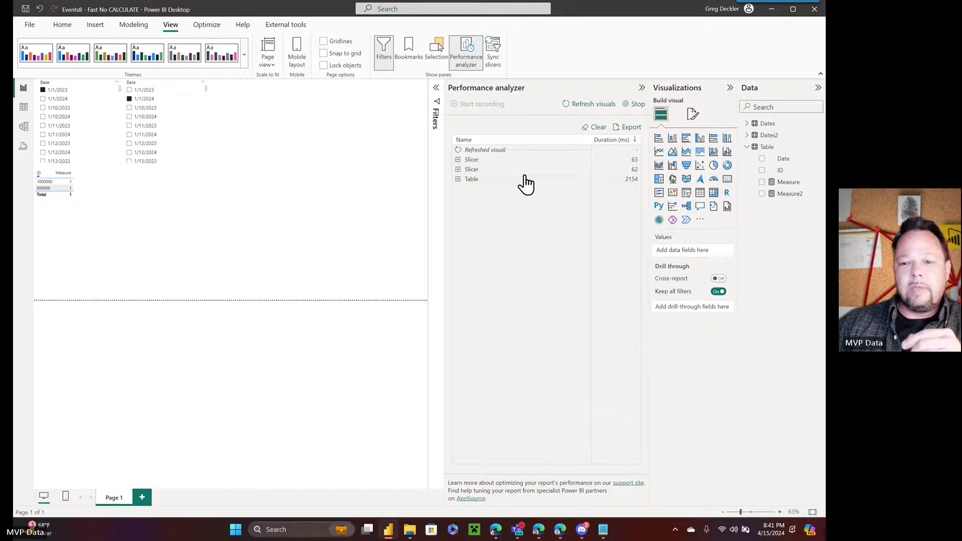
{"action": "left_click", "coordinate": [457, 179]}
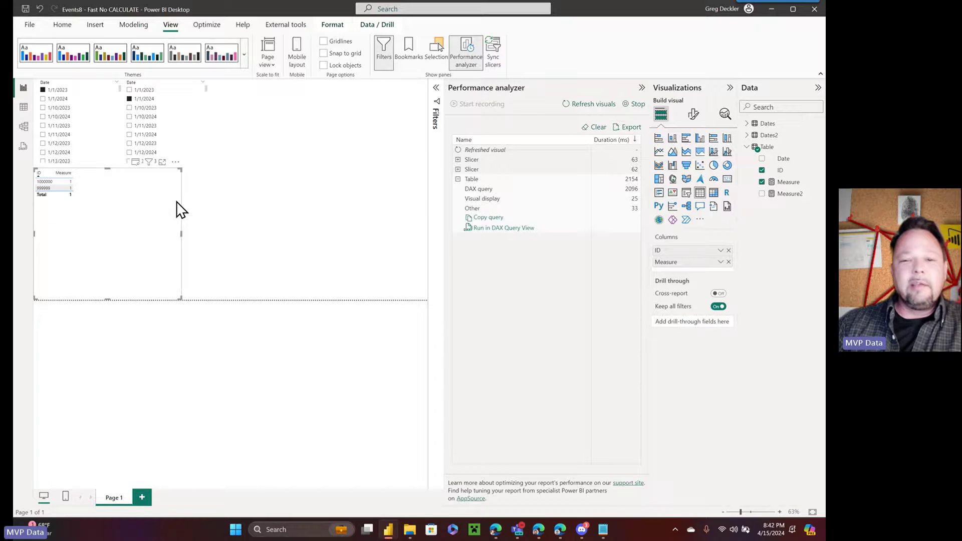
Step: Restart the performance recording, refresh the visuals twice, and expand the latest duration breakdown of the Measure table
{"action": "left_click", "coordinate": [634, 104]}
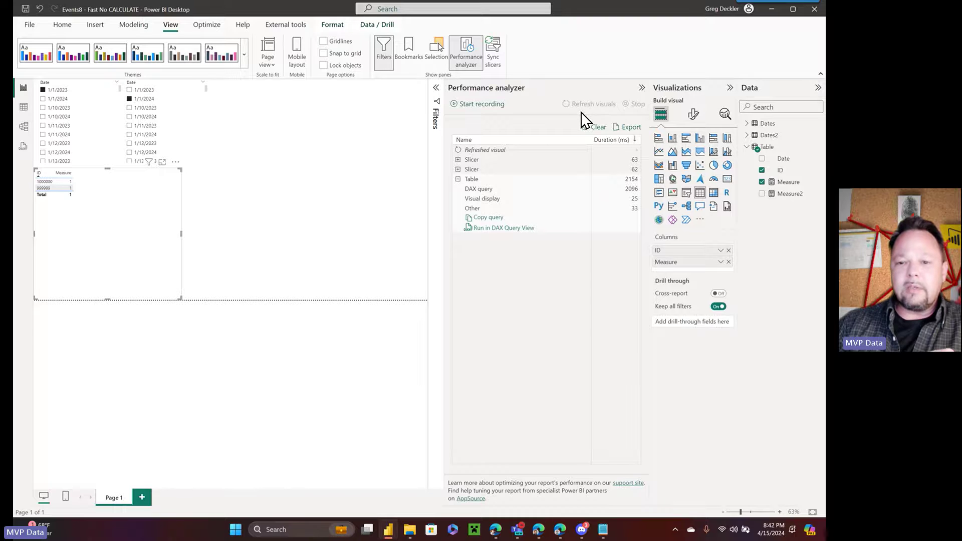
{"action": "left_click", "coordinate": [481, 104]}
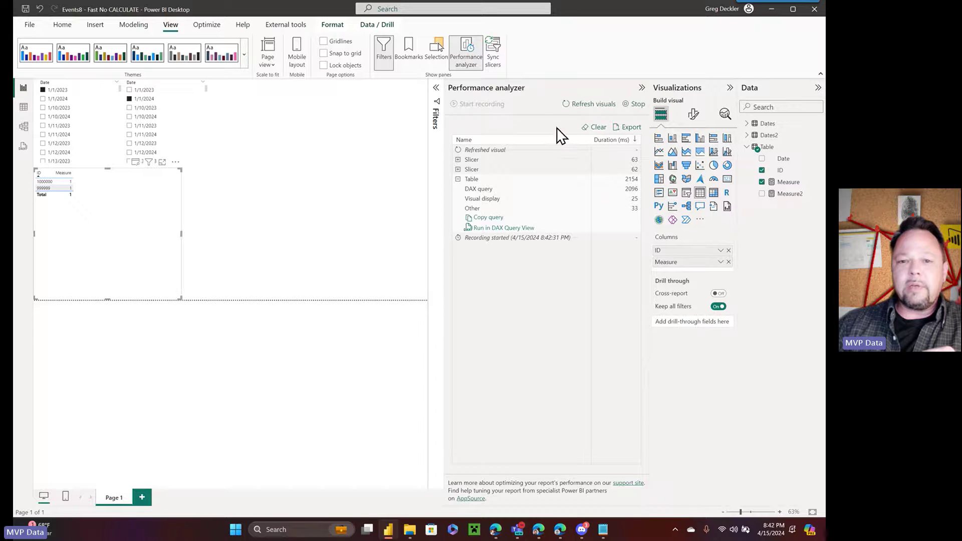
{"action": "left_click", "coordinate": [605, 107]}
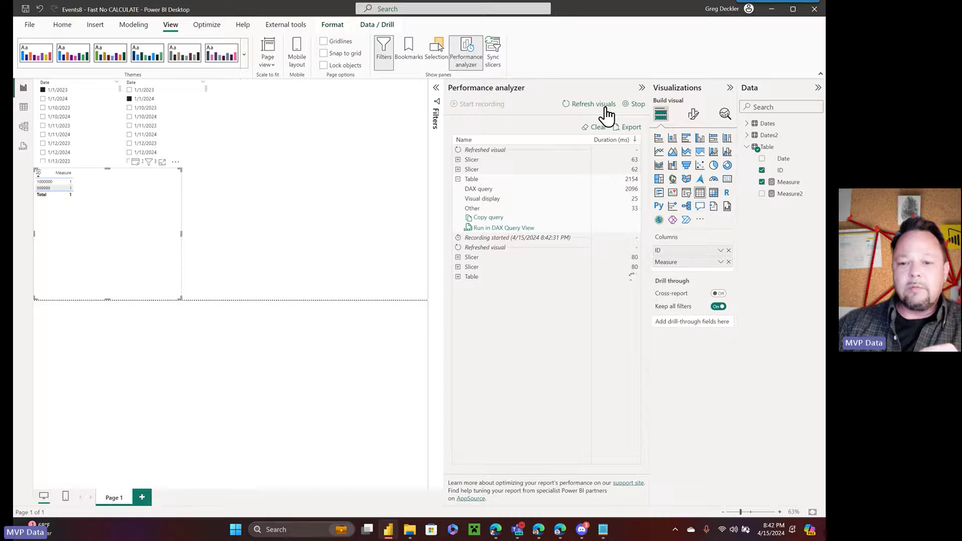
{"action": "left_click", "coordinate": [605, 107]}
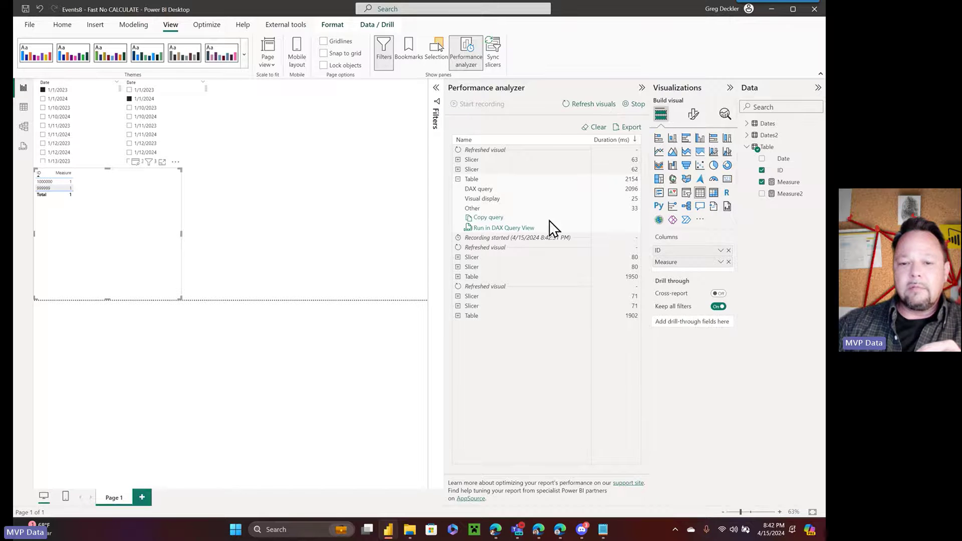
{"action": "left_click", "coordinate": [458, 316]}
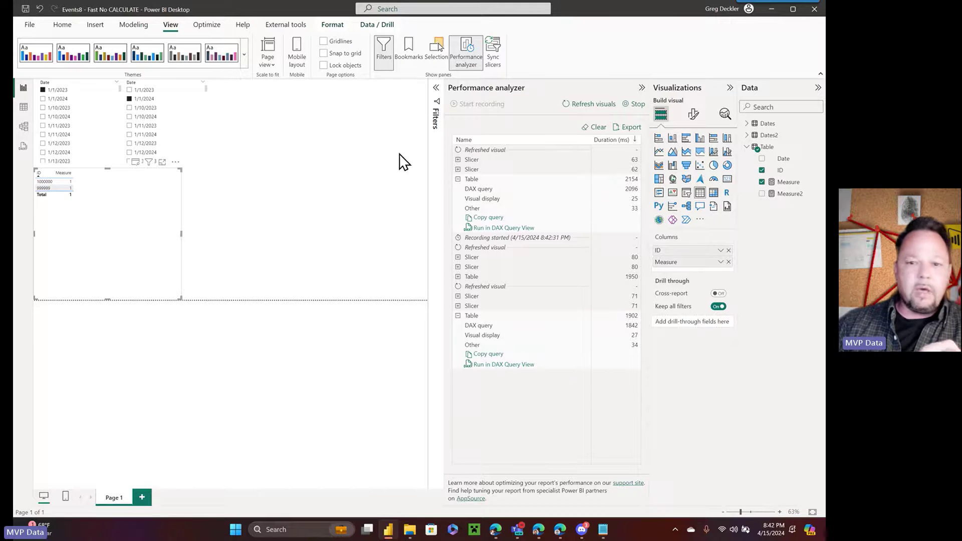
Step: Stop the recording and replace Measure with Measure2 in the table visual's columns
{"action": "left_click", "coordinate": [636, 105]}
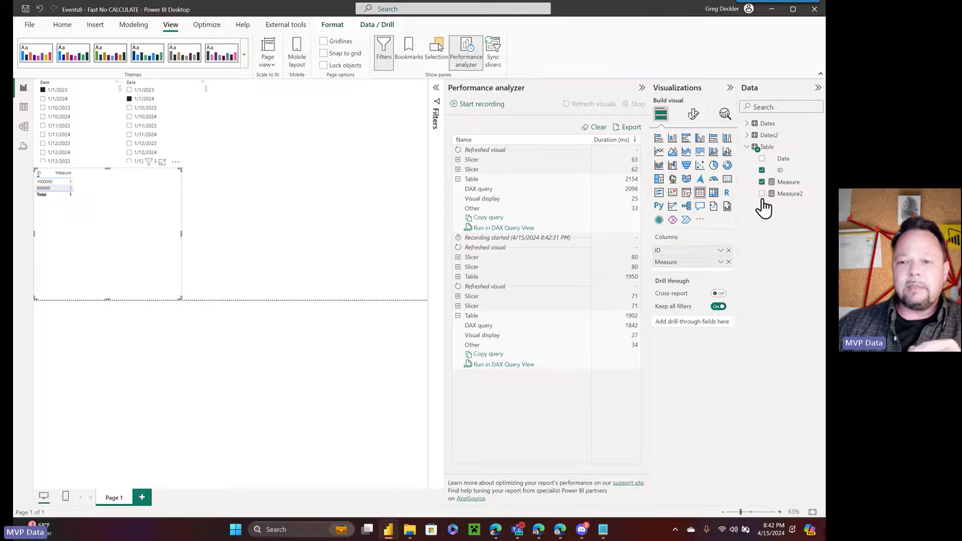
{"action": "left_click", "coordinate": [728, 262]}
{"action": "left_click_drag", "start_coordinate": [784, 194], "coordinate": [695, 263]}
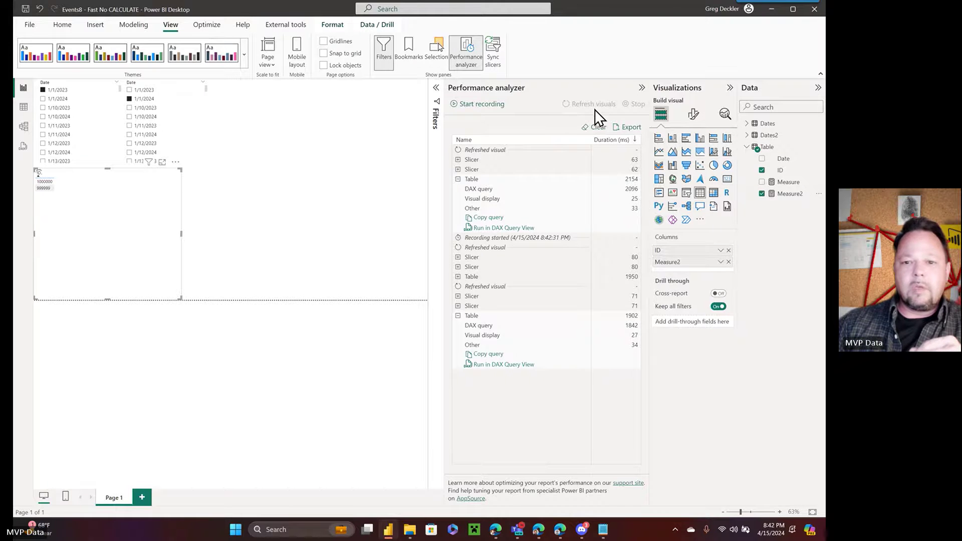
Step: Clear the old results and record two refreshes of the Measure2 table, inspecting its duration breakdown
{"action": "left_click", "coordinate": [596, 131]}
{"action": "left_click", "coordinate": [480, 104]}
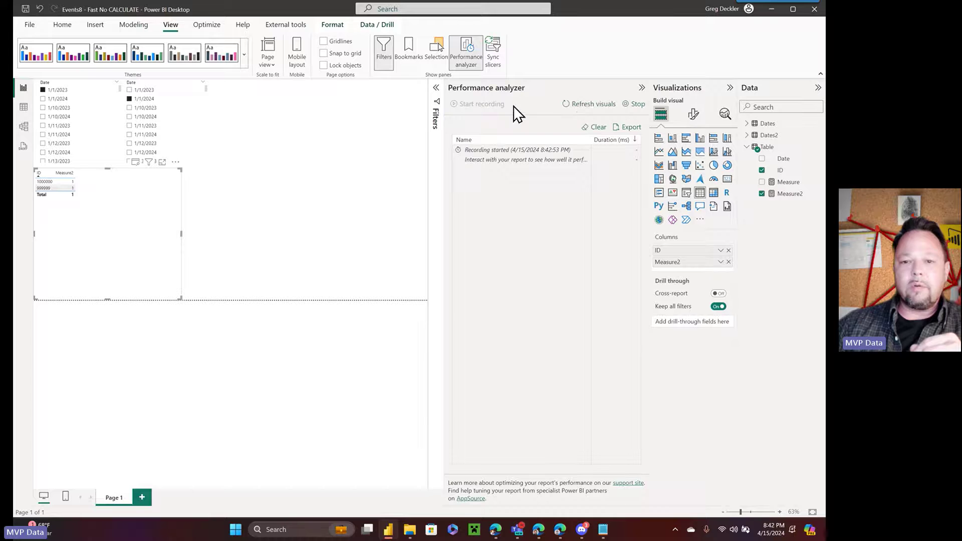
{"action": "left_click", "coordinate": [591, 104]}
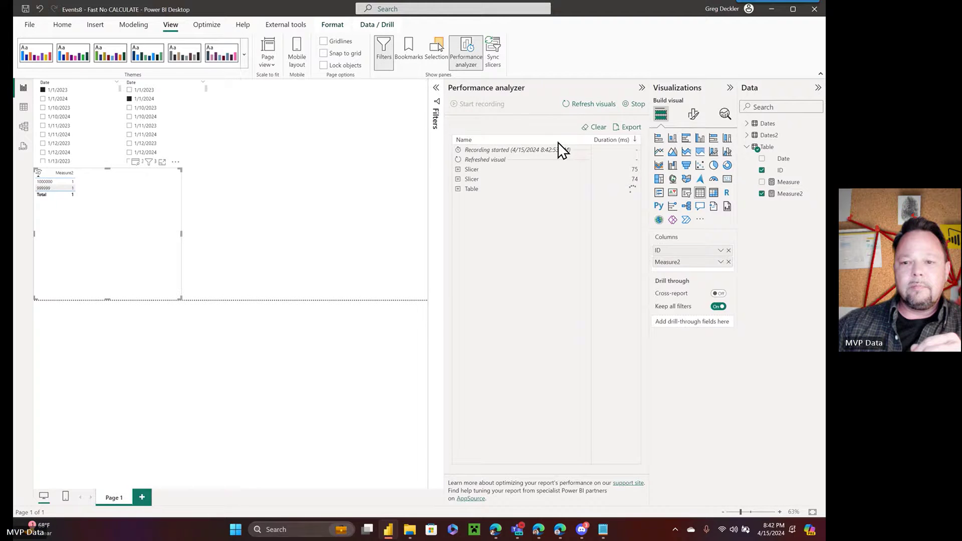
{"action": "left_click", "coordinate": [459, 190]}
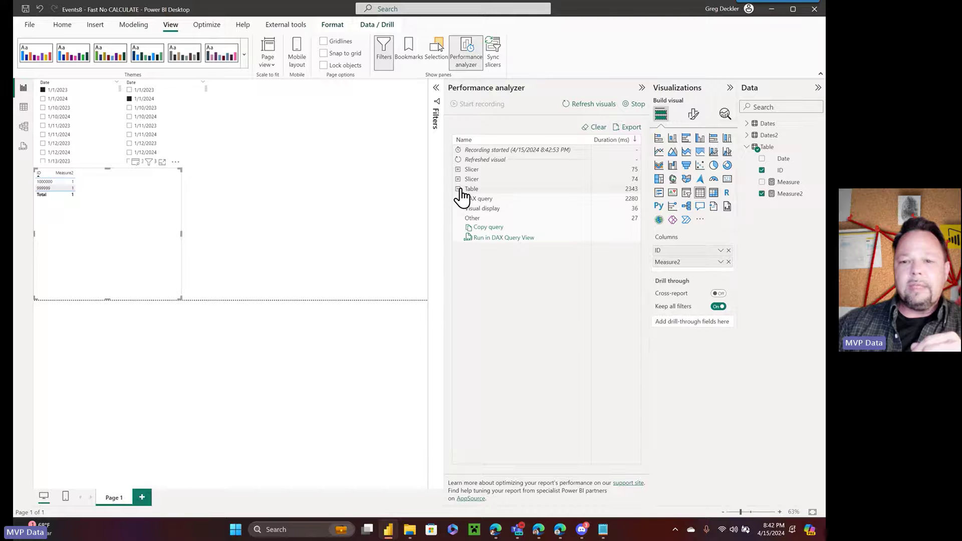
{"action": "left_click", "coordinate": [601, 105]}
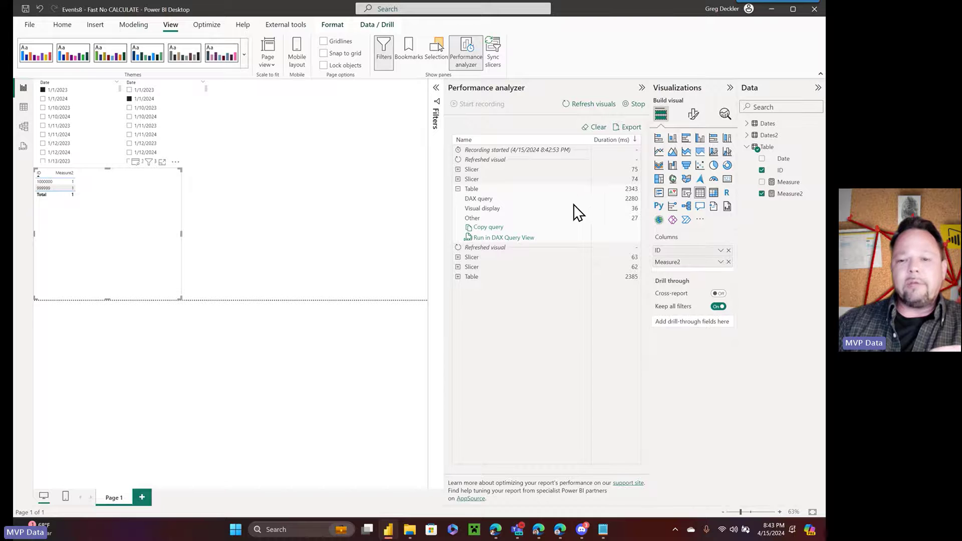
Step: Display the full DAX formula of Measure for review
{"action": "left_click", "coordinate": [786, 183]}
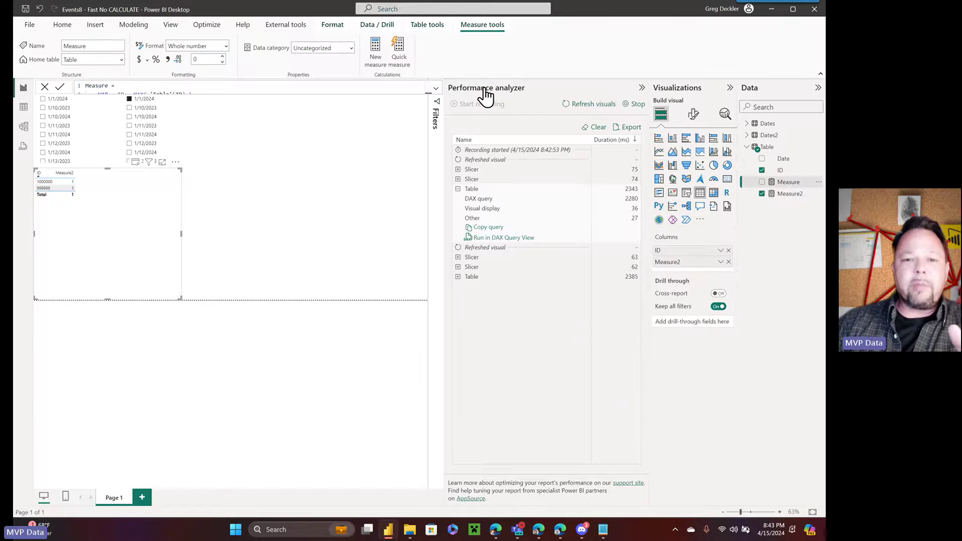
{"action": "left_click", "coordinate": [436, 92]}
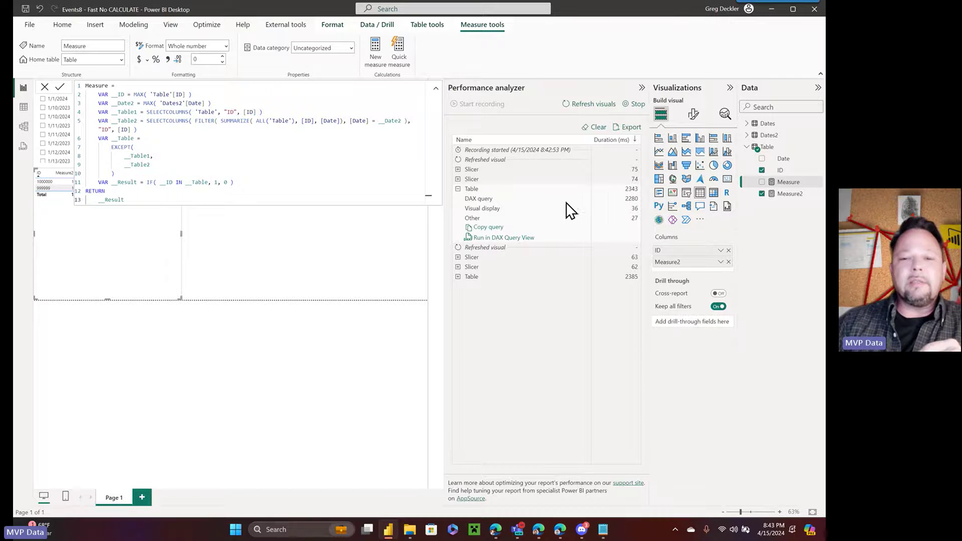
Step: Replace Measure2 with Measure in the table visual and inspect the newly recorded Table duration breakdown
{"action": "left_click", "coordinate": [757, 195]}
{"action": "left_click_drag", "start_coordinate": [775, 184], "coordinate": [698, 263]}
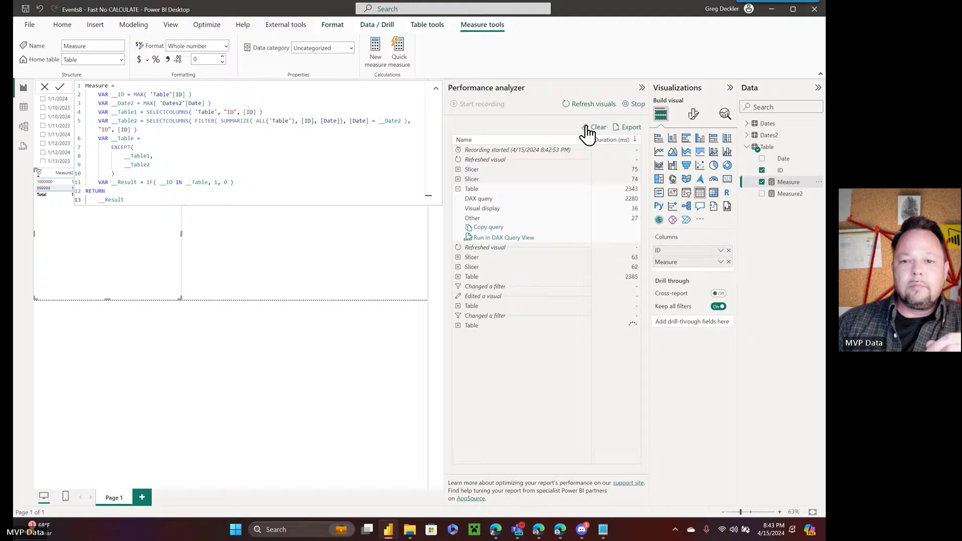
{"action": "left_click", "coordinate": [458, 325]}
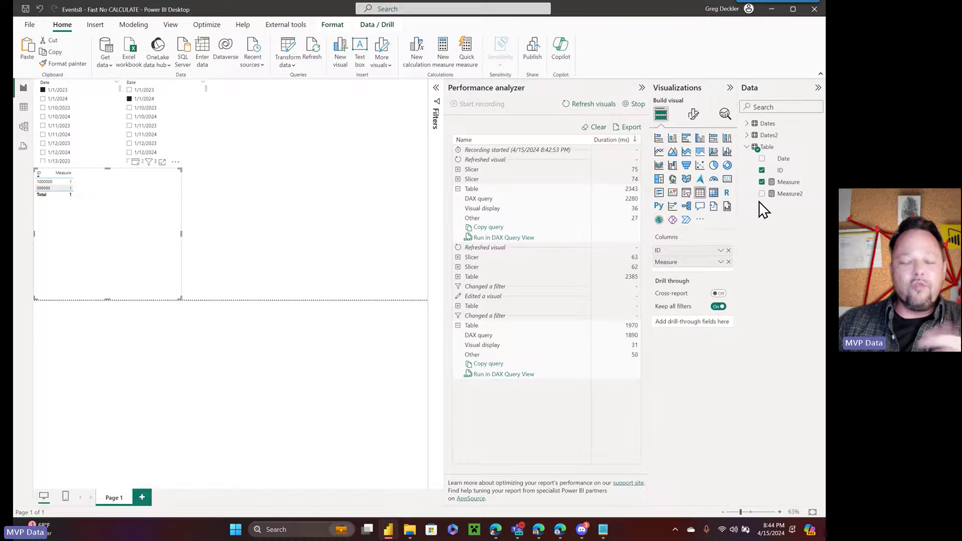
Step: Open the Events9 - TJ No CALCULATE report from the Events Data Modeling folder and close Events8 without saving its changes
{"action": "left_click", "coordinate": [31, 25]}
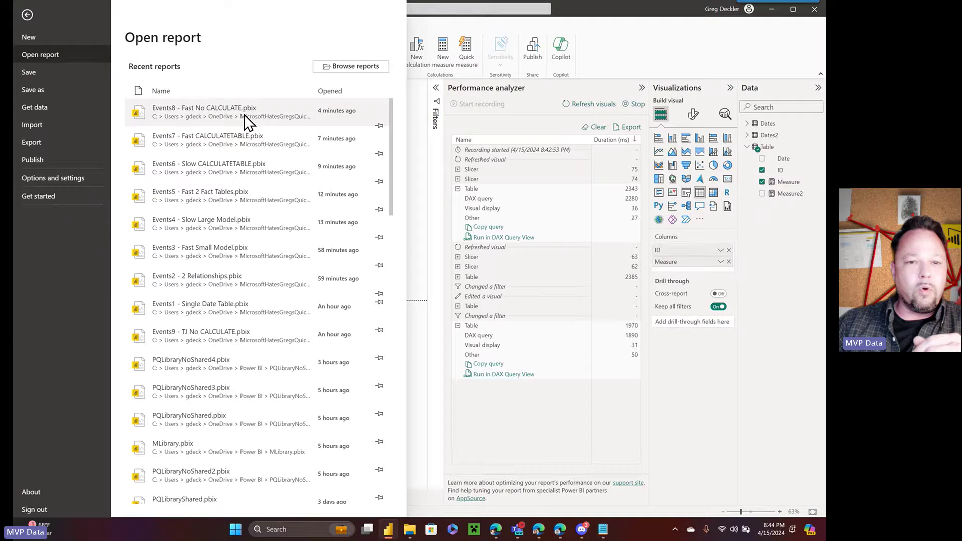
{"action": "key", "text": "Escape"}
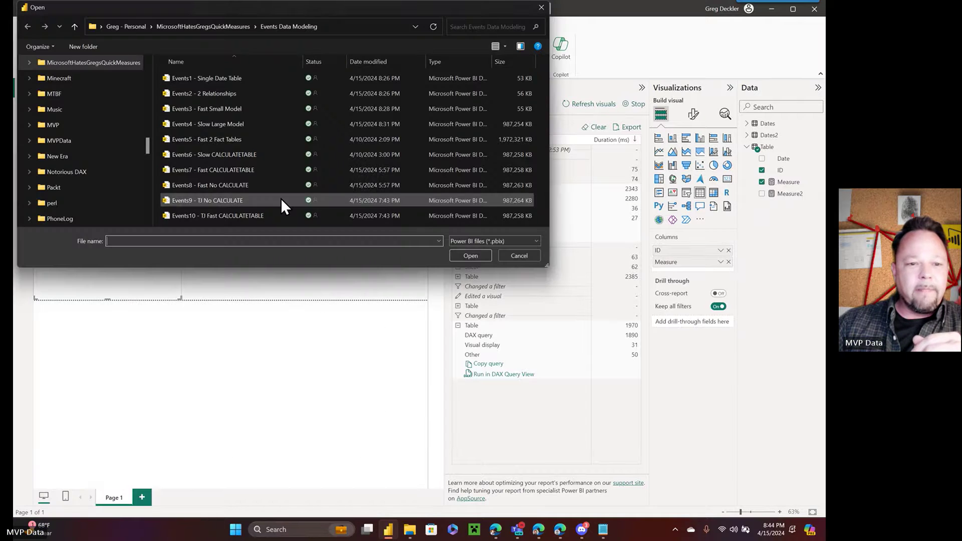
{"action": "left_click", "coordinate": [274, 199]}
{"action": "left_click", "coordinate": [471, 256]}
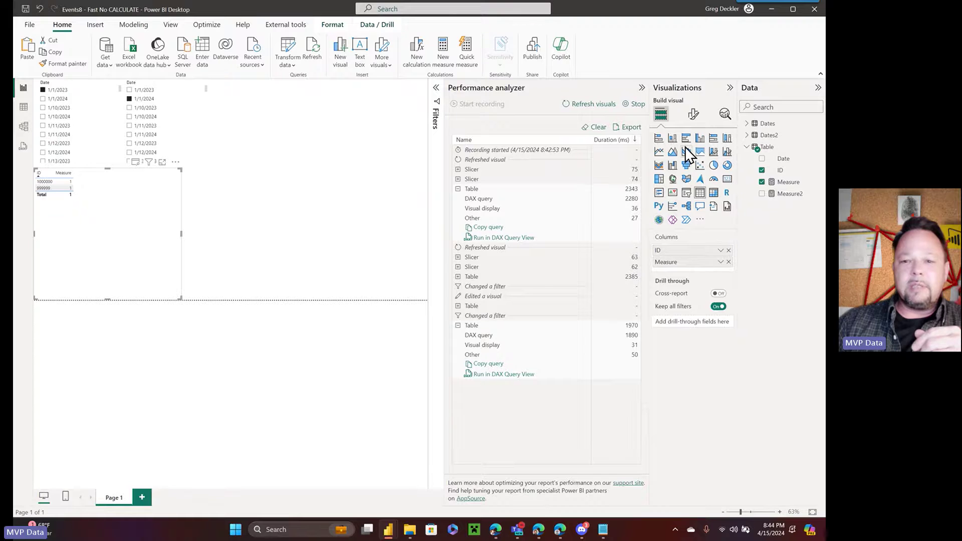
{"action": "key", "text": "alt+F4"}
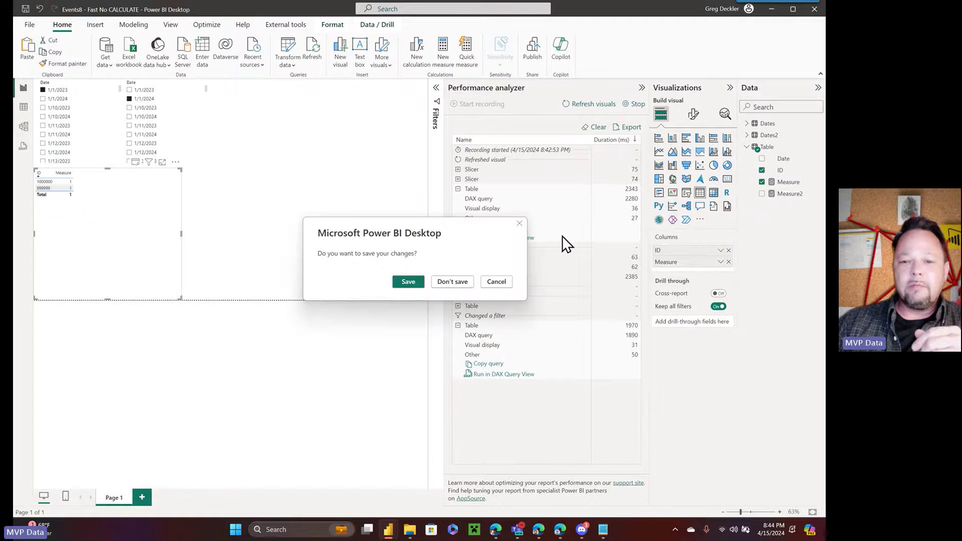
{"action": "left_click", "coordinate": [459, 283]}
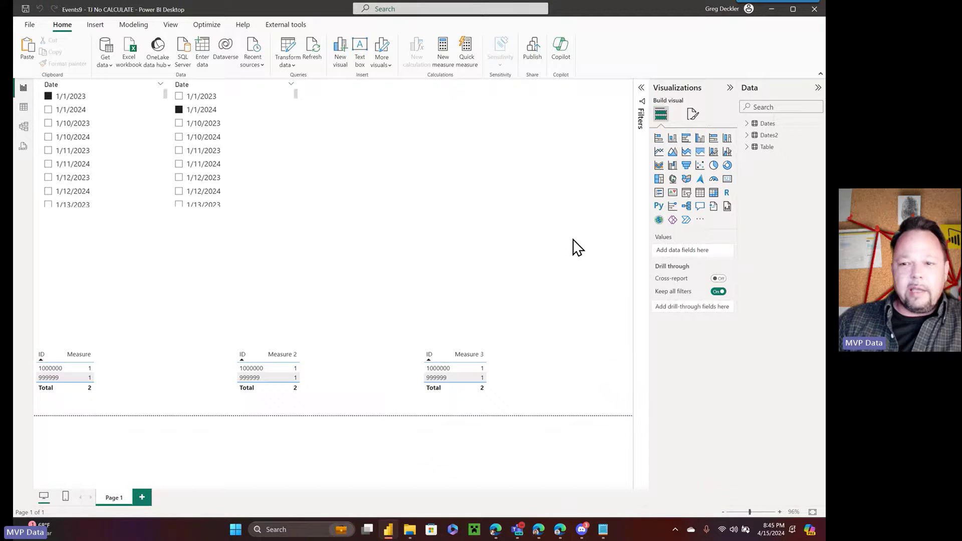
Step: Expand the Table's fields and select the Measure, Measure 2 and Measure 3 table visuals in turn to check their columns
{"action": "left_click", "coordinate": [745, 149]}
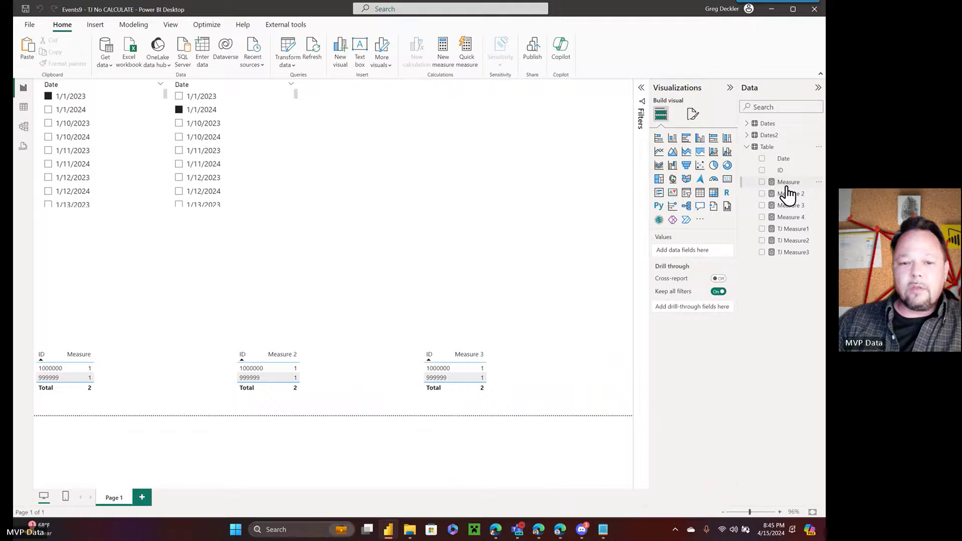
{"action": "left_click", "coordinate": [137, 358]}
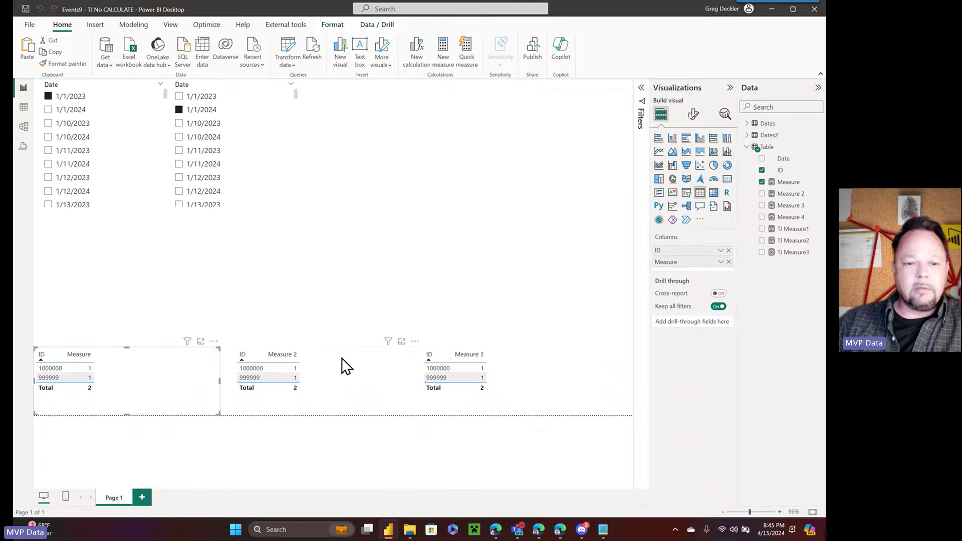
{"action": "left_click", "coordinate": [354, 365]}
{"action": "left_click", "coordinate": [514, 364]}
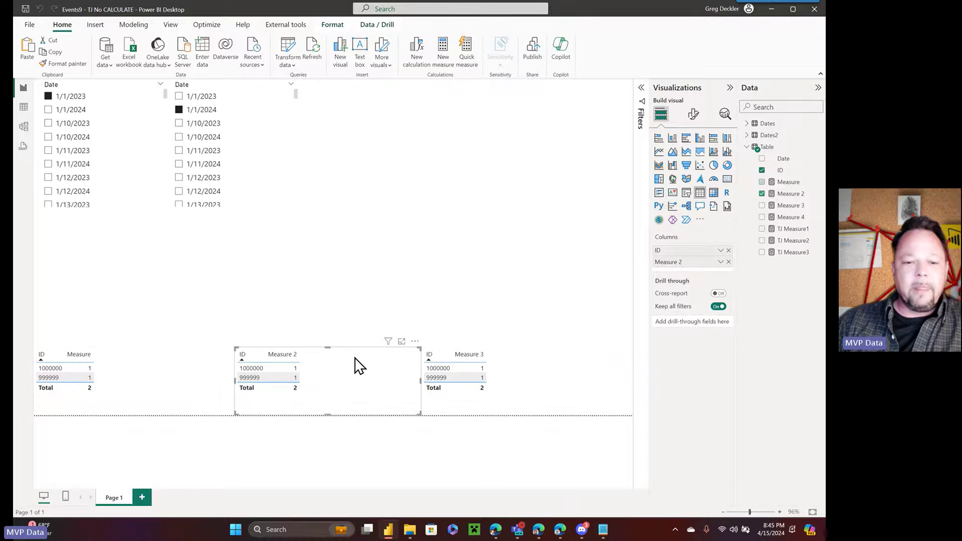
Step: Review the DAX formulas of Measure, Measure 2 and Measure 3, comparing how each builds its __Table2 variable
{"action": "left_click", "coordinate": [783, 184]}
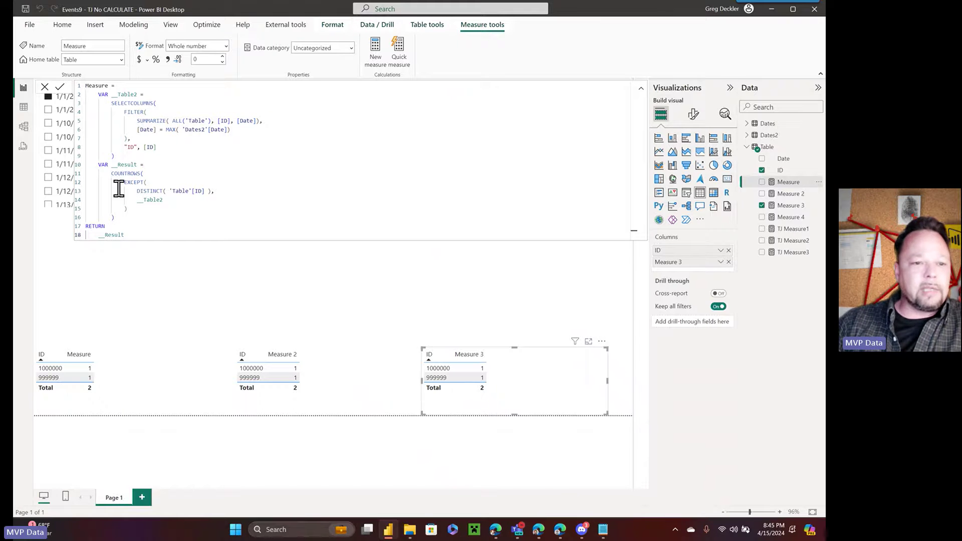
{"action": "left_click", "coordinate": [789, 195]}
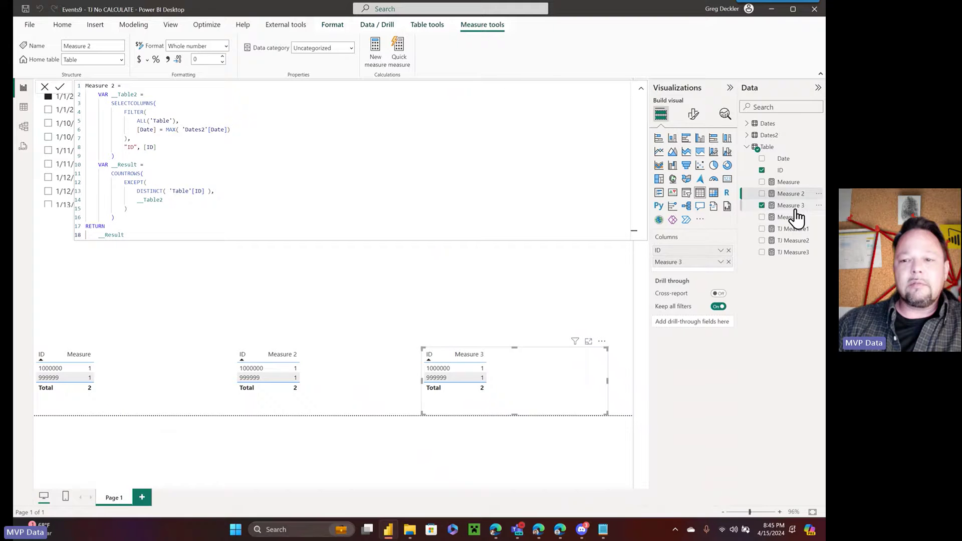
{"action": "left_click", "coordinate": [785, 205]}
{"action": "left_click", "coordinate": [786, 196]}
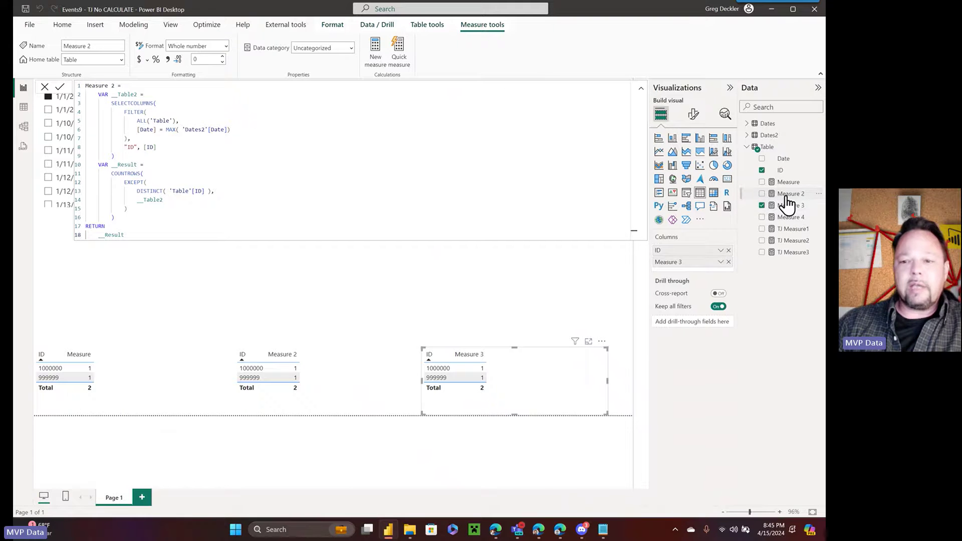
{"action": "left_click", "coordinate": [787, 206]}
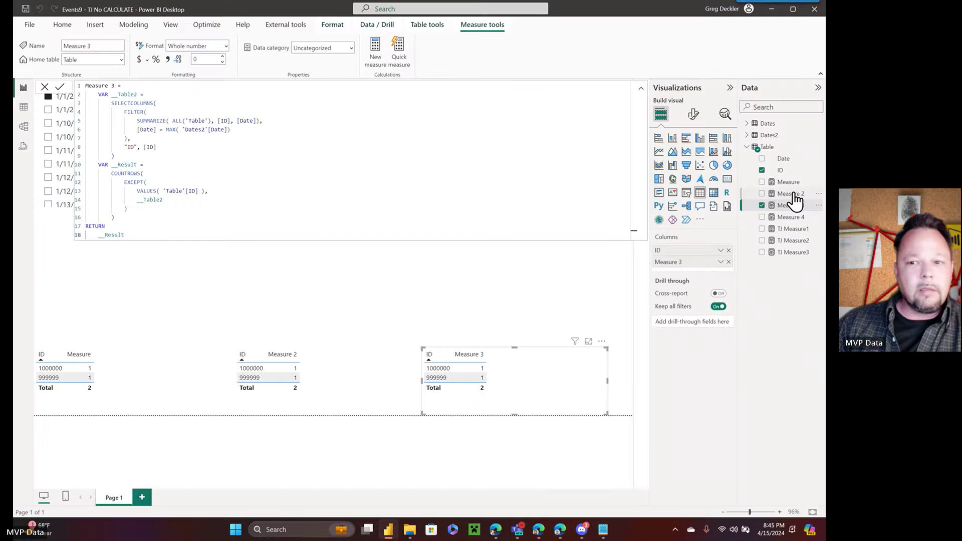
{"action": "left_click", "coordinate": [792, 194]}
{"action": "left_click", "coordinate": [785, 183]}
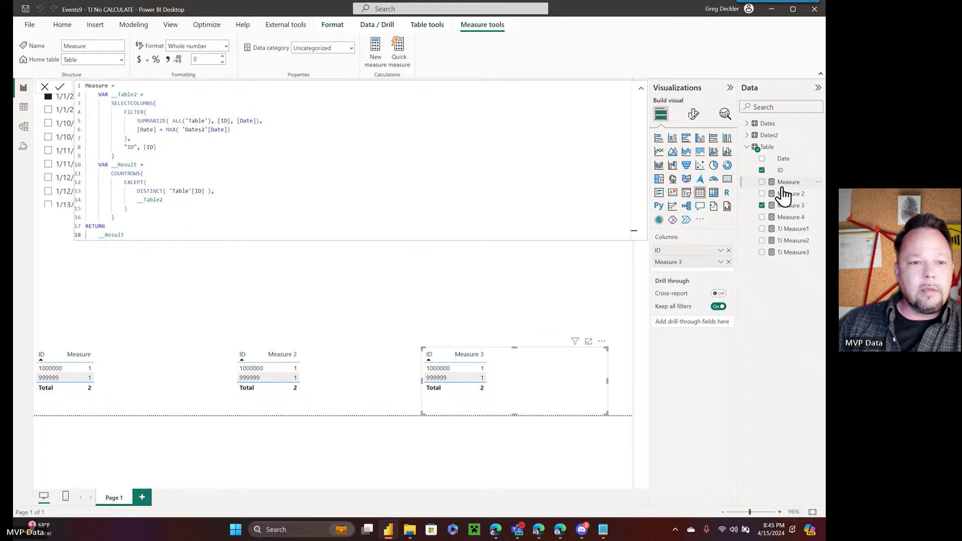
Step: Alternate between the formulas of Measure 3 and Measure to compare VALUES with DISTINCT inside EXCEPT, and close the formula view
{"action": "left_click", "coordinate": [785, 203]}
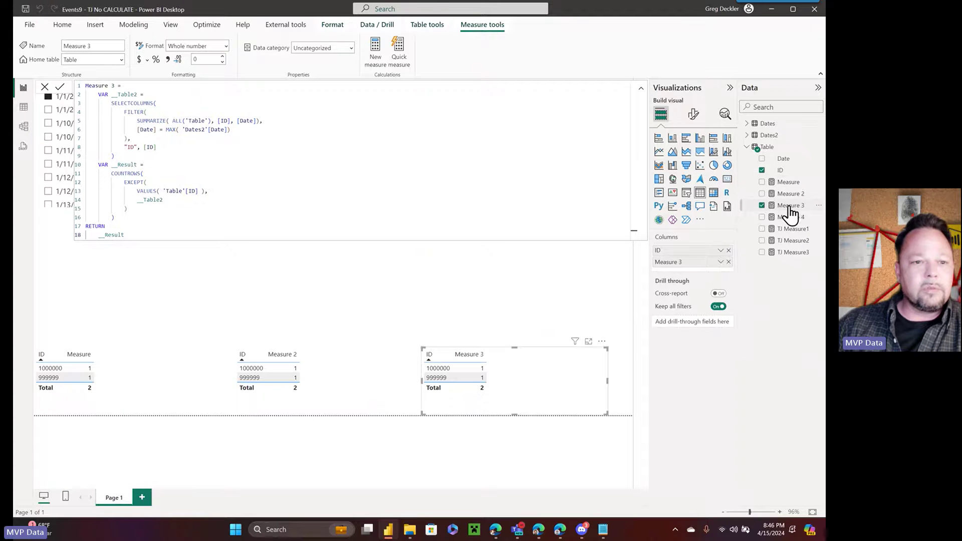
{"action": "left_click", "coordinate": [787, 183]}
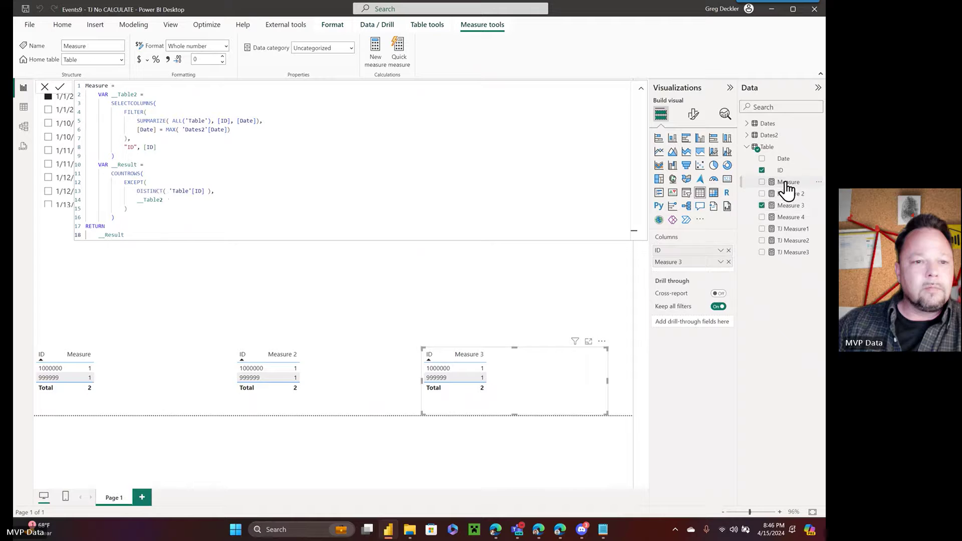
{"action": "left_click", "coordinate": [791, 206]}
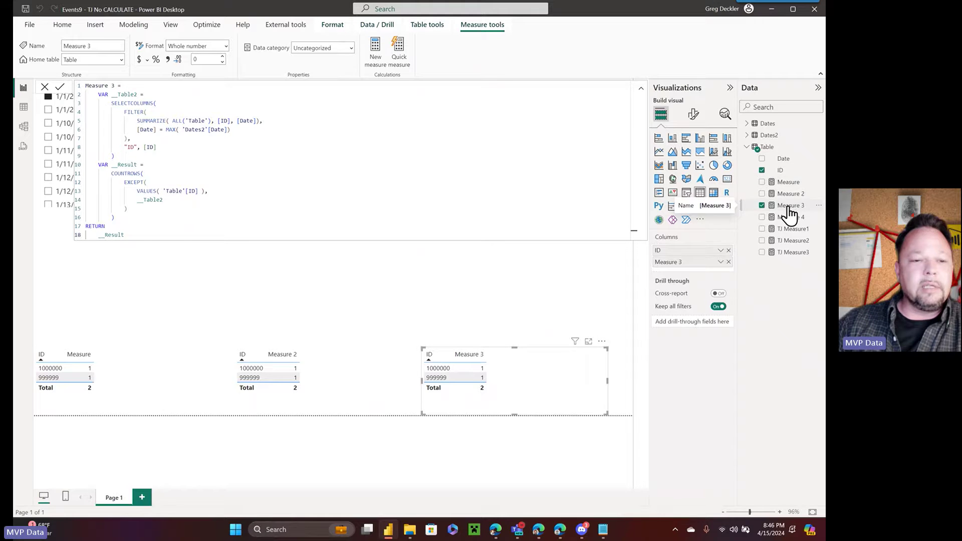
{"action": "left_click", "coordinate": [787, 183]}
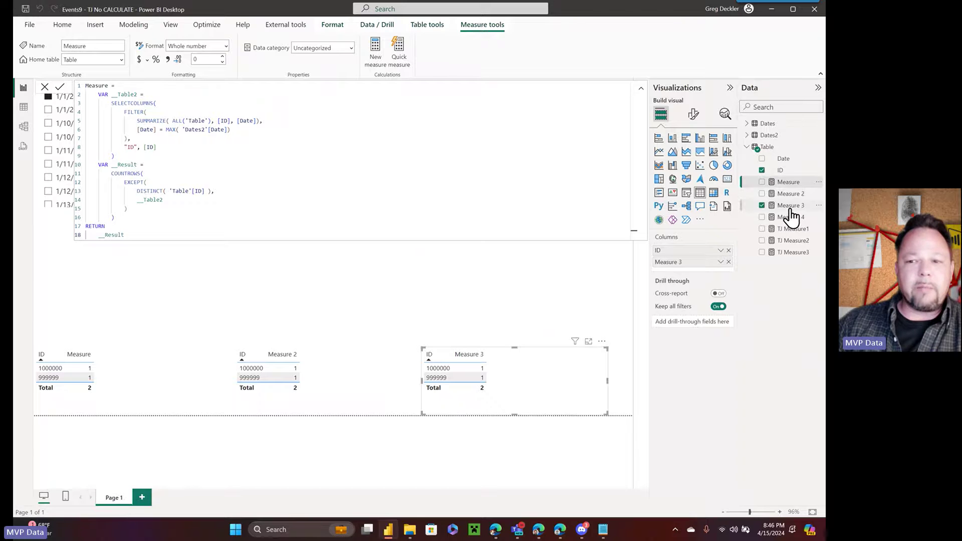
{"action": "left_click", "coordinate": [791, 208]}
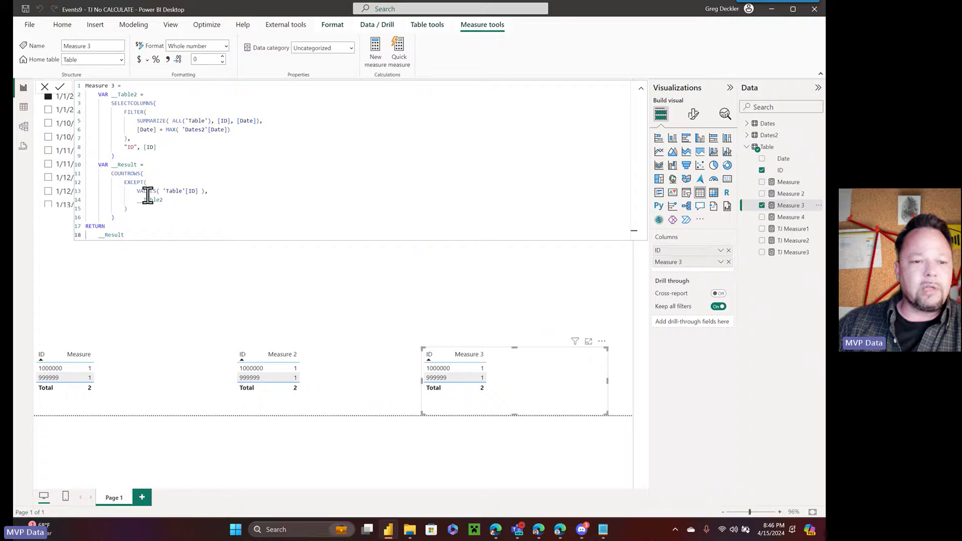
{"action": "left_click", "coordinate": [780, 184]}
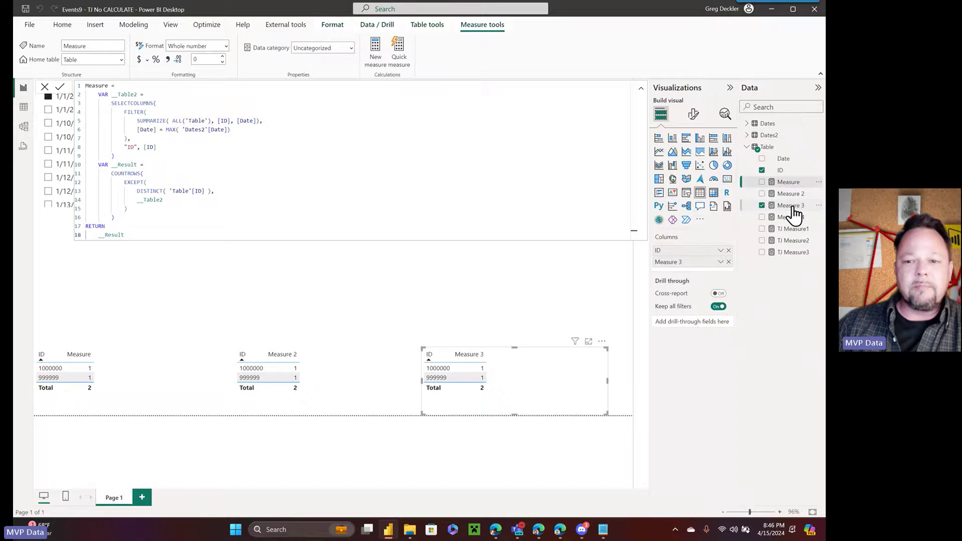
{"action": "left_click", "coordinate": [581, 261]}
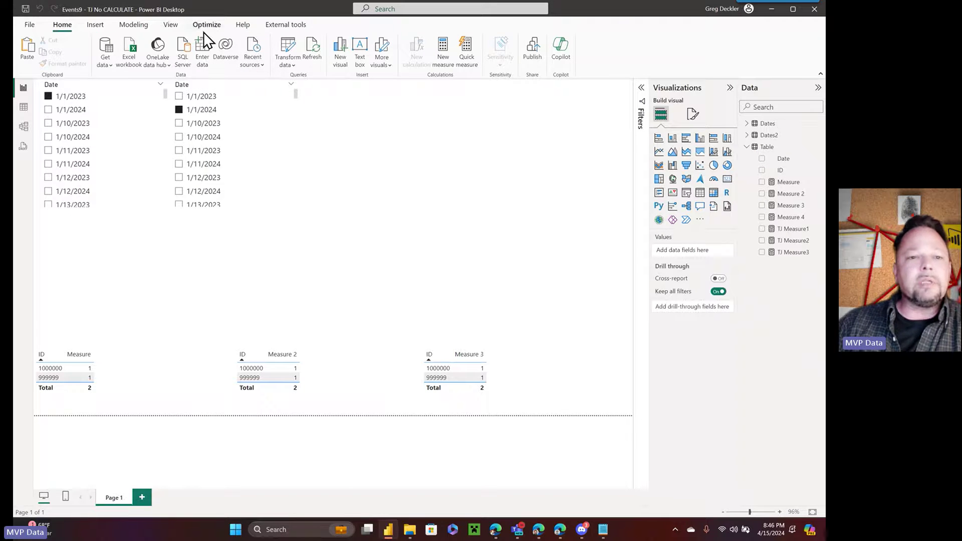
Step: Start a Performance analyzer recording and record three refreshes of all visuals, checking the Measure table's duration breakdown after the first
{"action": "left_click", "coordinate": [169, 25]}
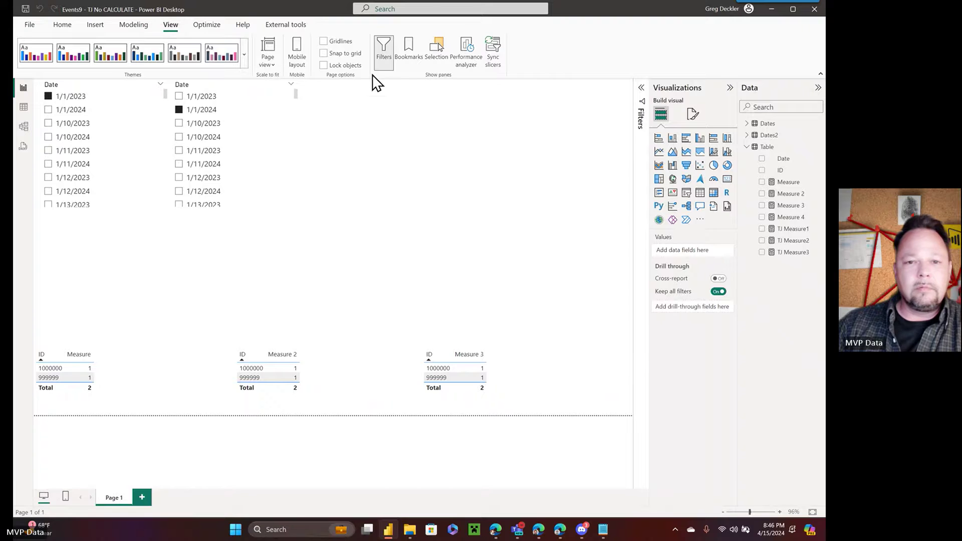
{"action": "left_click", "coordinate": [466, 51]}
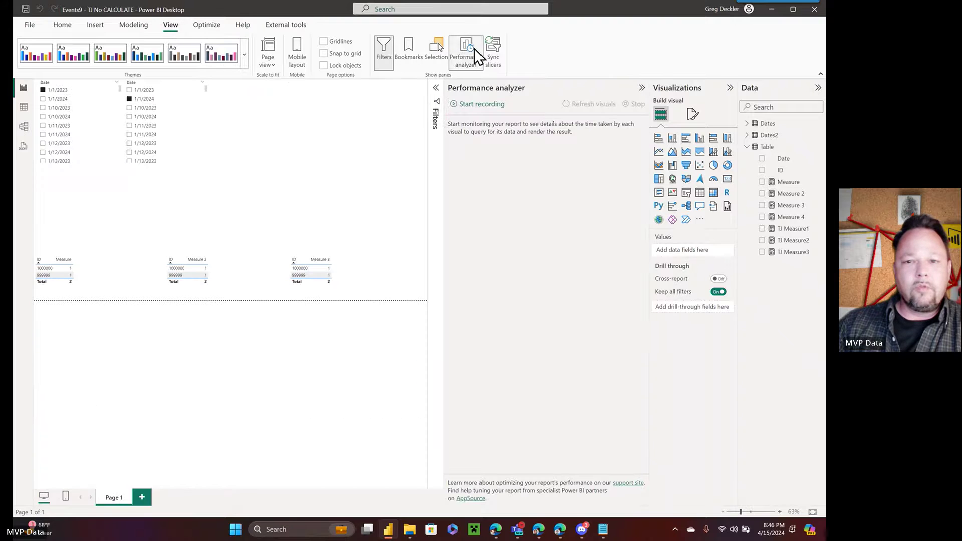
{"action": "left_click", "coordinate": [496, 106]}
{"action": "left_click", "coordinate": [590, 105]}
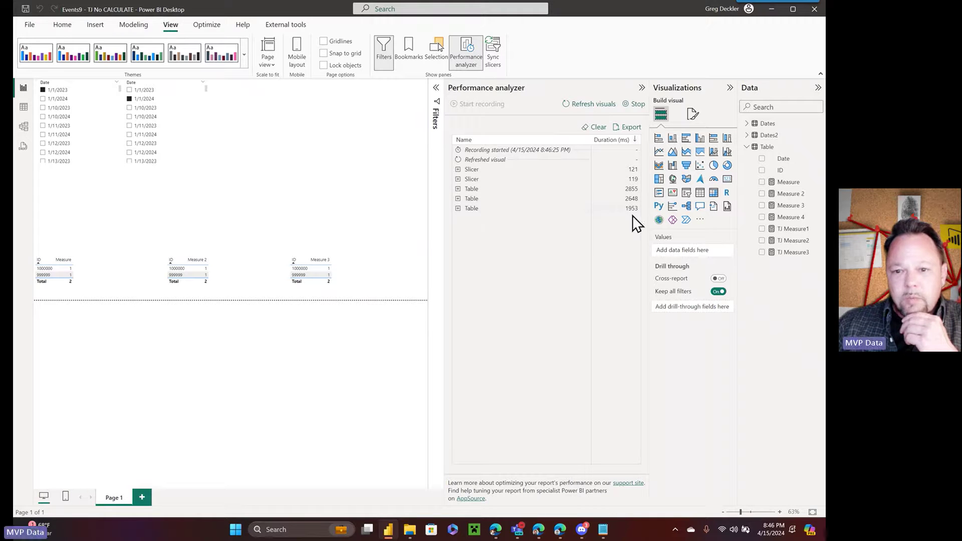
{"action": "left_click", "coordinate": [515, 208]}
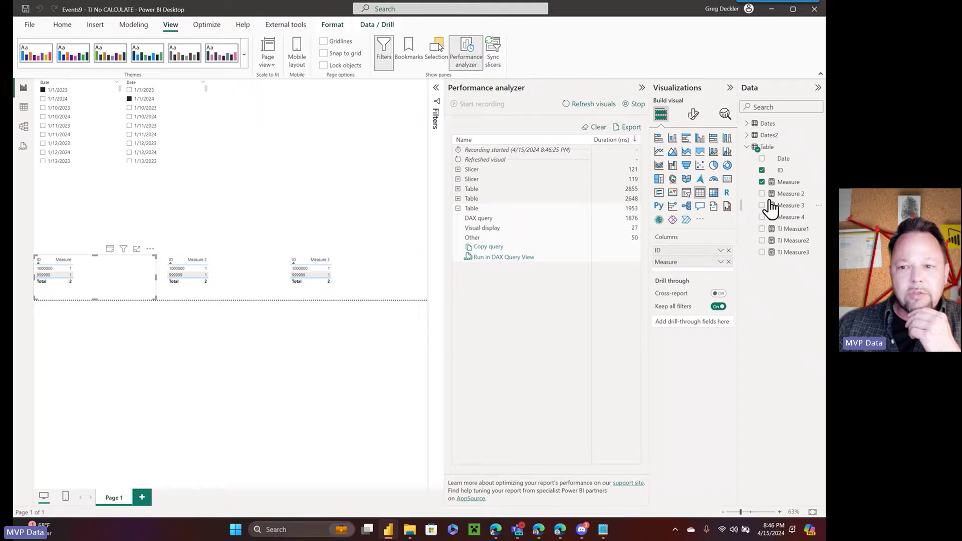
{"action": "left_click", "coordinate": [457, 209]}
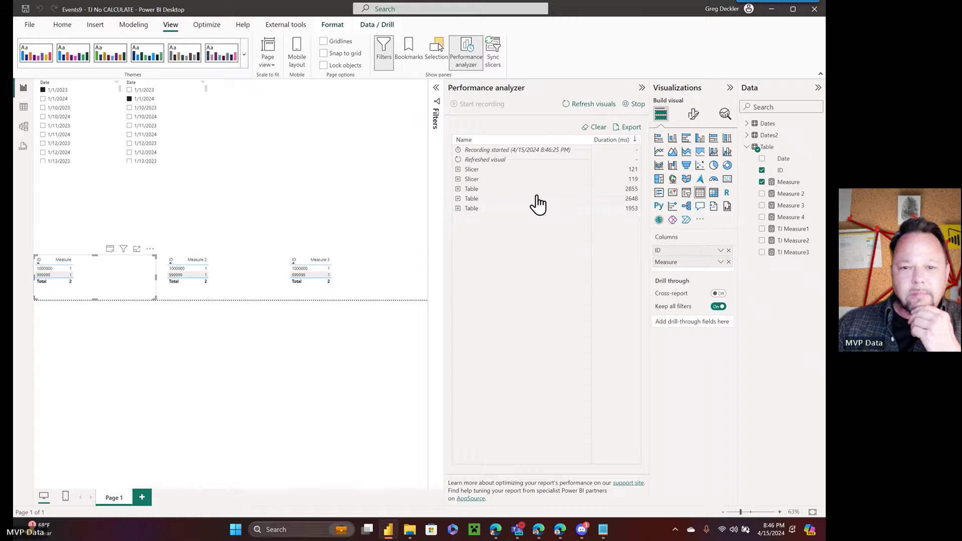
{"action": "left_click", "coordinate": [582, 105]}
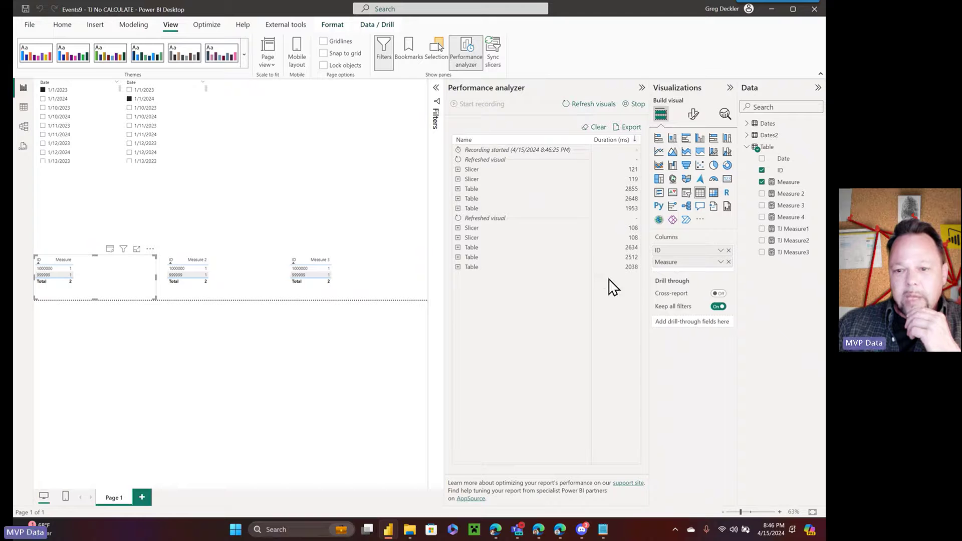
{"action": "left_click", "coordinate": [586, 105]}
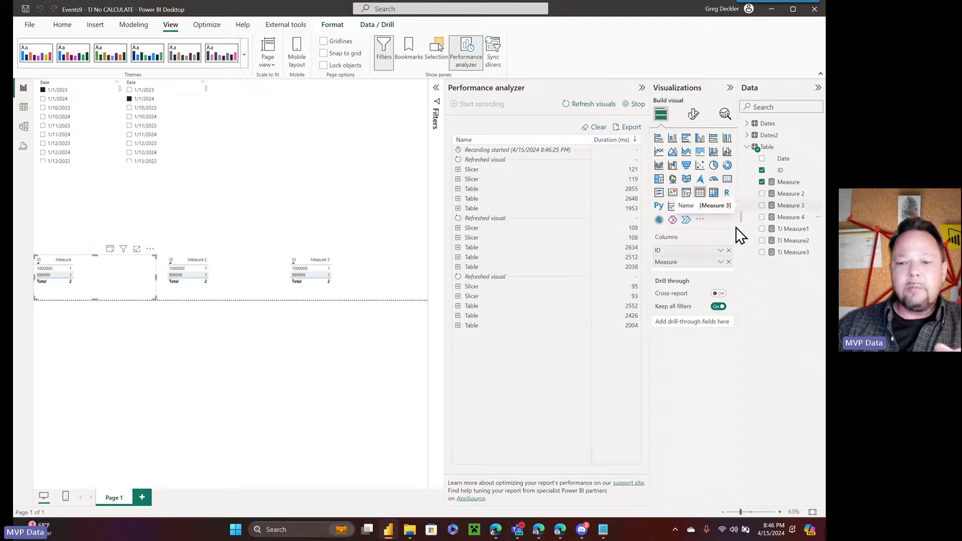
Step: Inspect the latest duration breakdowns of the Measure 3 and Measure tables and review both measures' formulas
{"action": "left_click", "coordinate": [503, 306]}
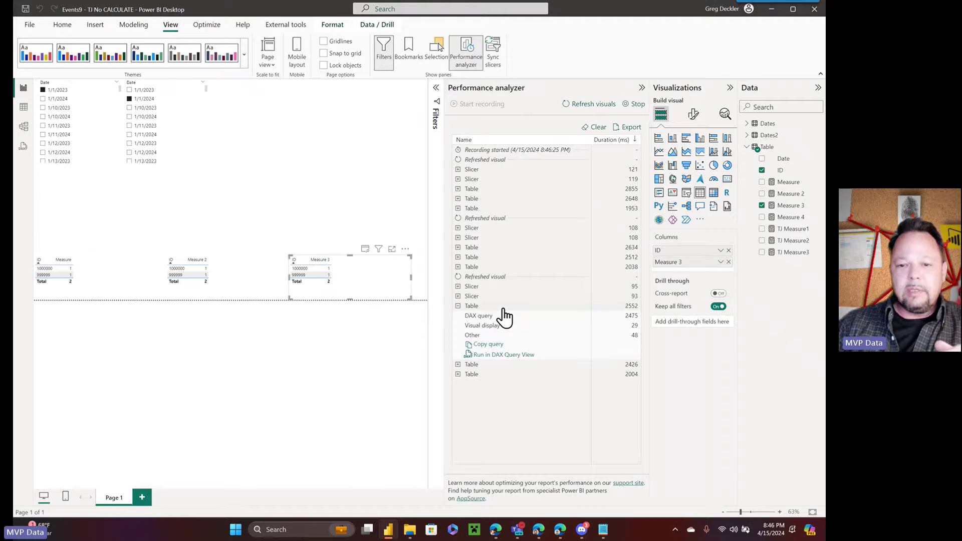
{"action": "left_click", "coordinate": [502, 315]}
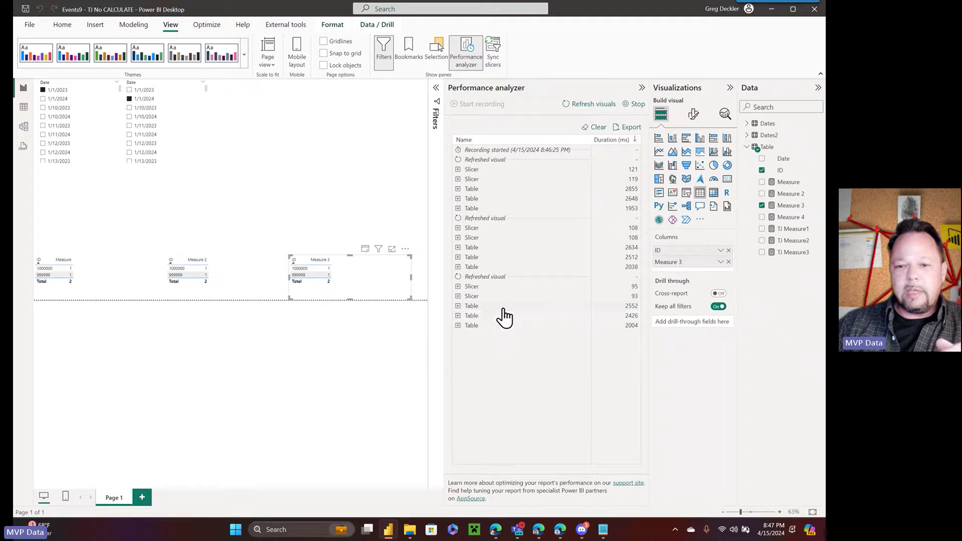
{"action": "left_click", "coordinate": [458, 306]}
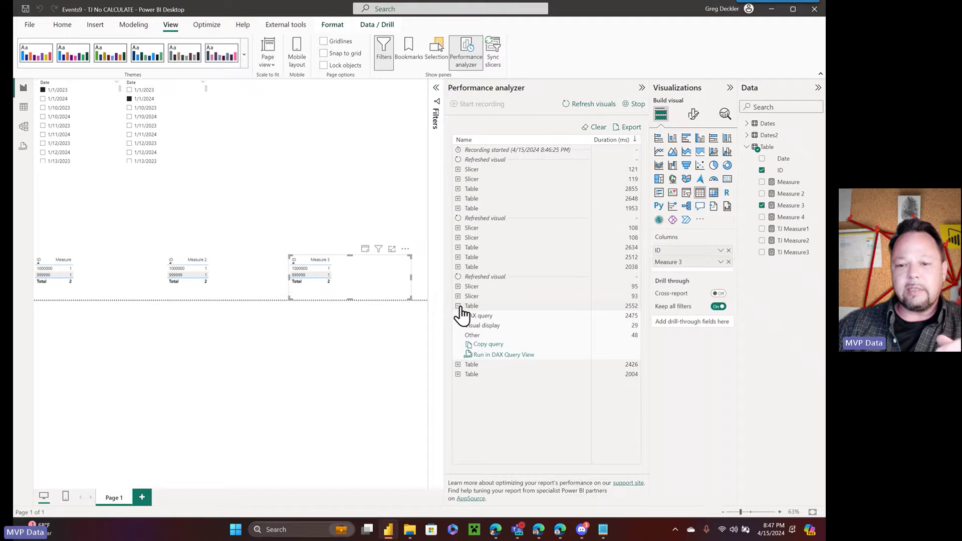
{"action": "left_click", "coordinate": [460, 306]}
{"action": "left_click", "coordinate": [458, 325]}
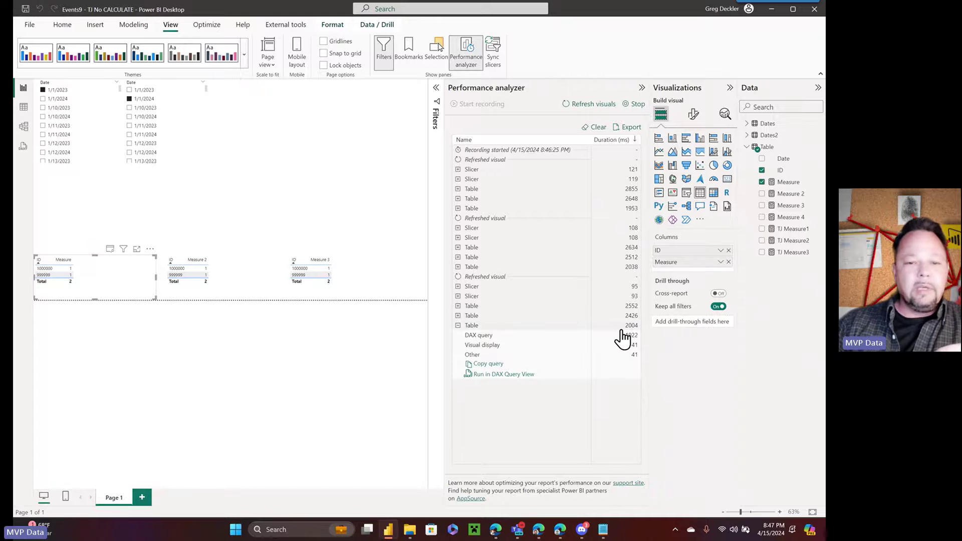
{"action": "left_click", "coordinate": [789, 183]}
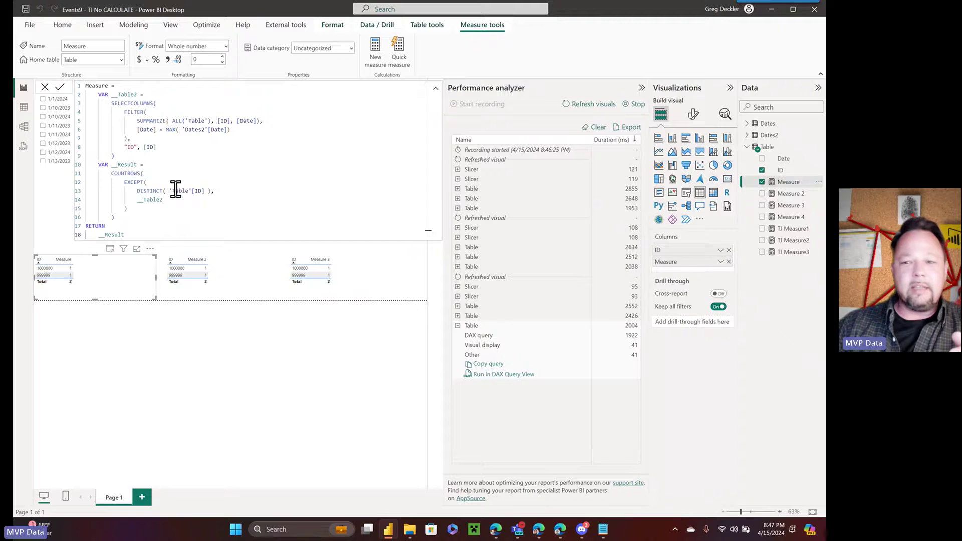
{"action": "left_click", "coordinate": [788, 207]}
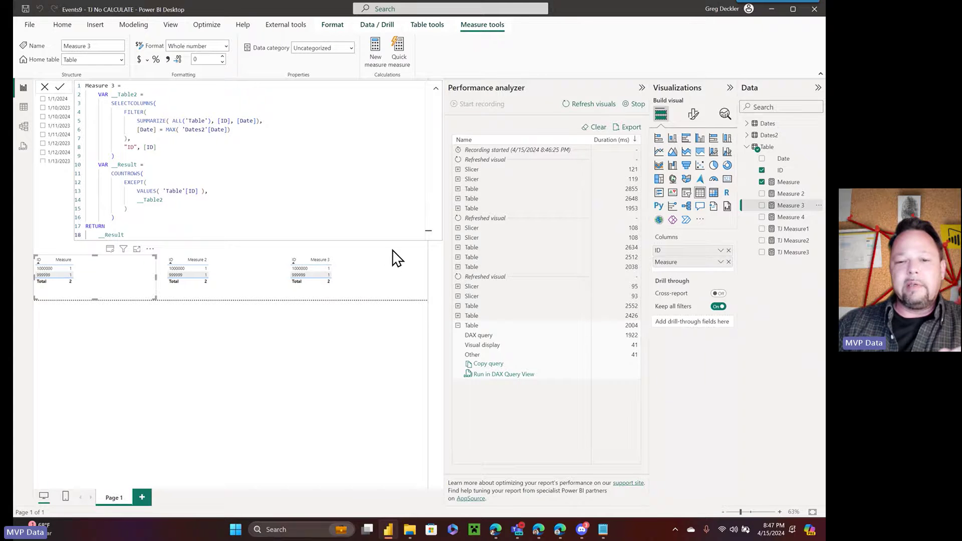
Step: Clear the recorded results and delete the Measure 2 and Measure 3 table visuals from the report page
{"action": "left_click", "coordinate": [597, 128]}
{"action": "left_click", "coordinate": [231, 263]}
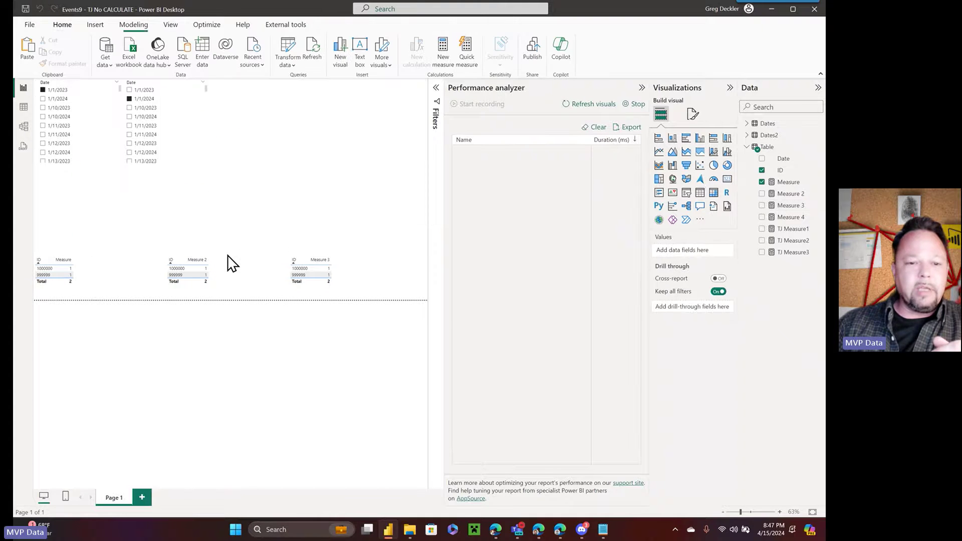
{"action": "left_click", "coordinate": [235, 270]}
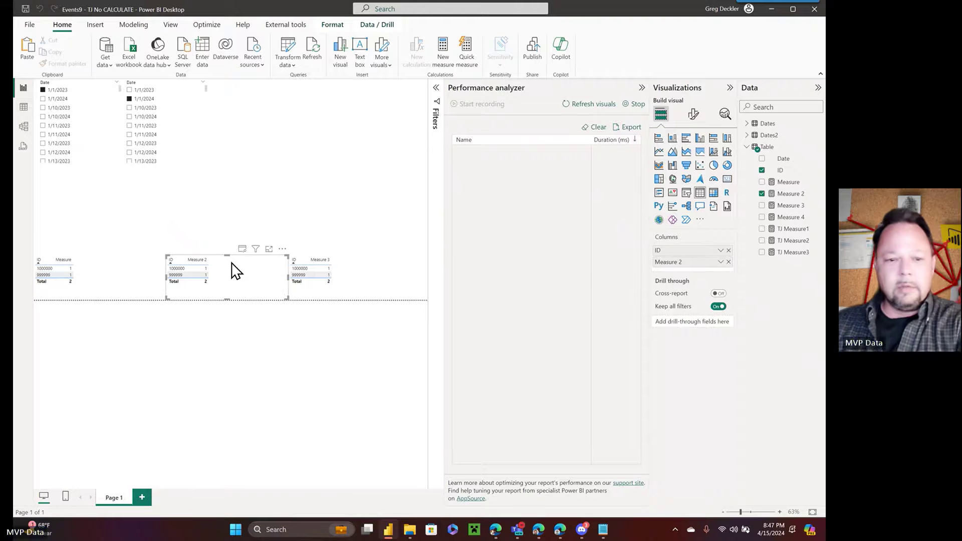
{"action": "key", "text": "Delete"}
{"action": "left_click", "coordinate": [377, 275]}
{"action": "key", "text": "Delete"}
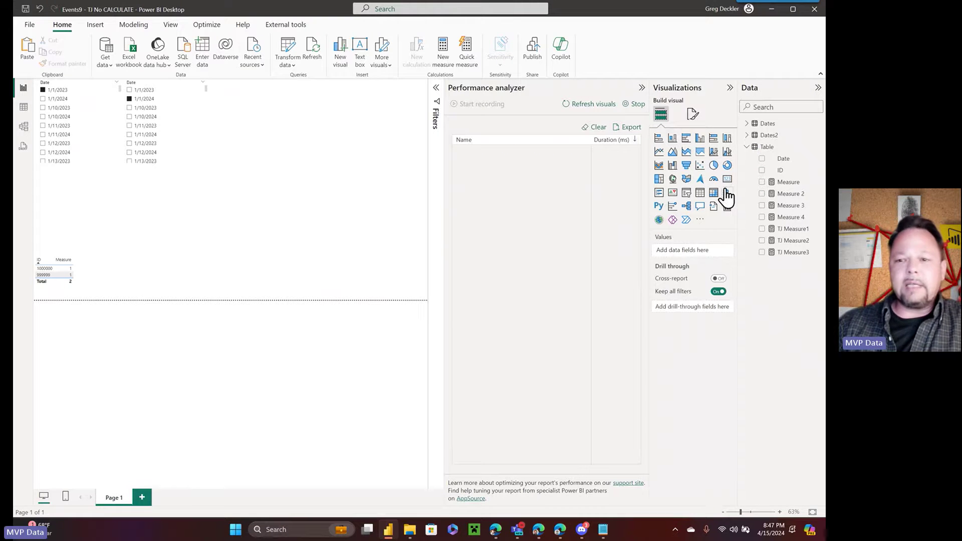
Step: Record two refreshes with only the Measure table remaining and inspect its latest duration breakdown
{"action": "left_click", "coordinate": [118, 268]}
{"action": "left_click", "coordinate": [591, 104]}
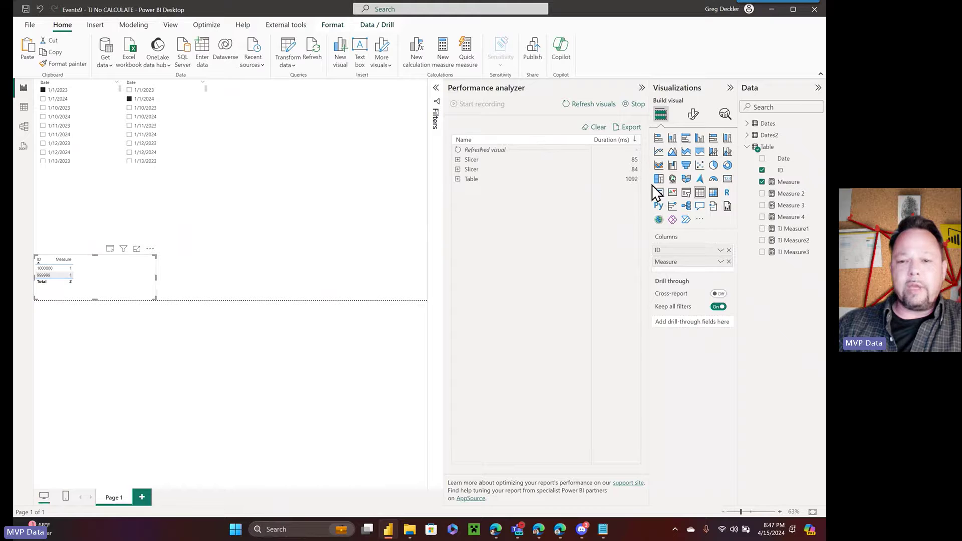
{"action": "left_click", "coordinate": [458, 180]}
{"action": "left_click", "coordinate": [458, 179]}
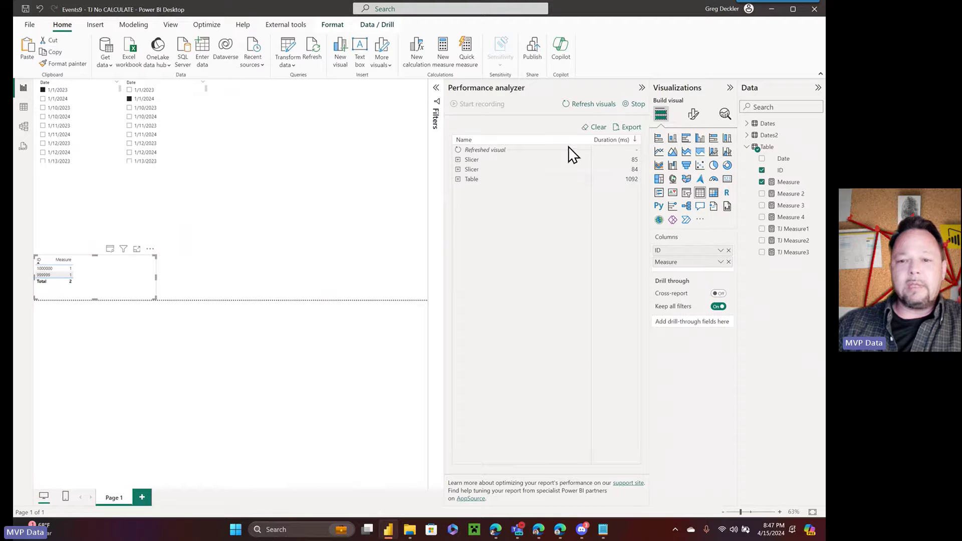
{"action": "left_click", "coordinate": [593, 104]}
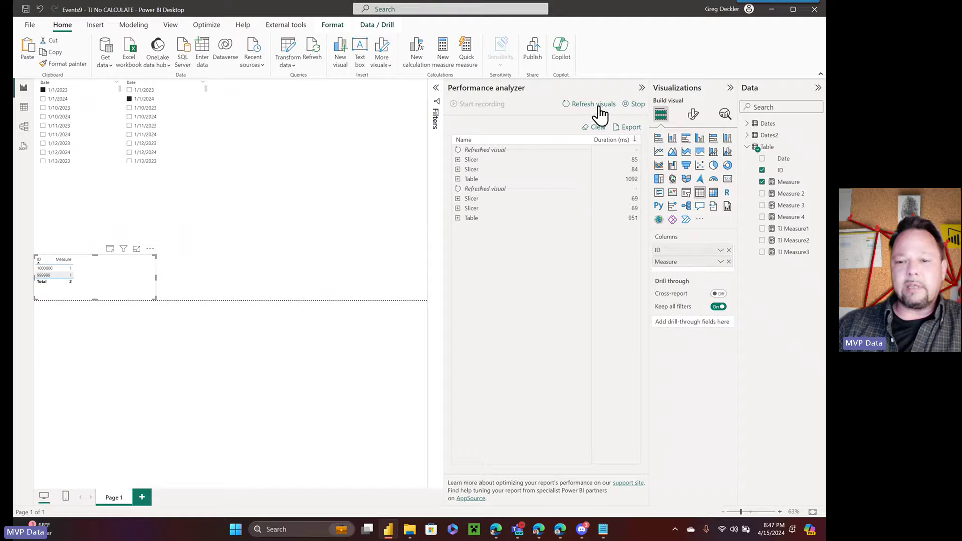
{"action": "left_click", "coordinate": [457, 218]}
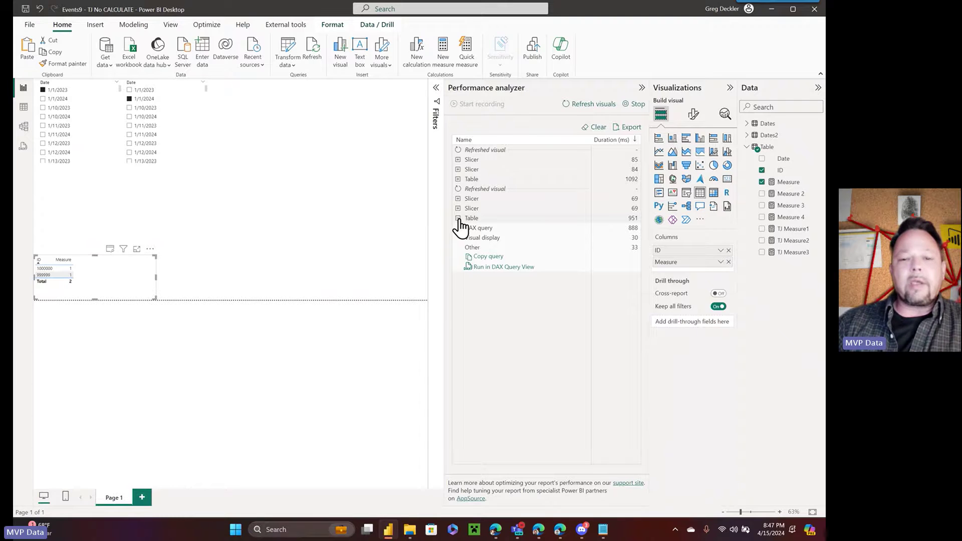
{"action": "left_click", "coordinate": [458, 218]}
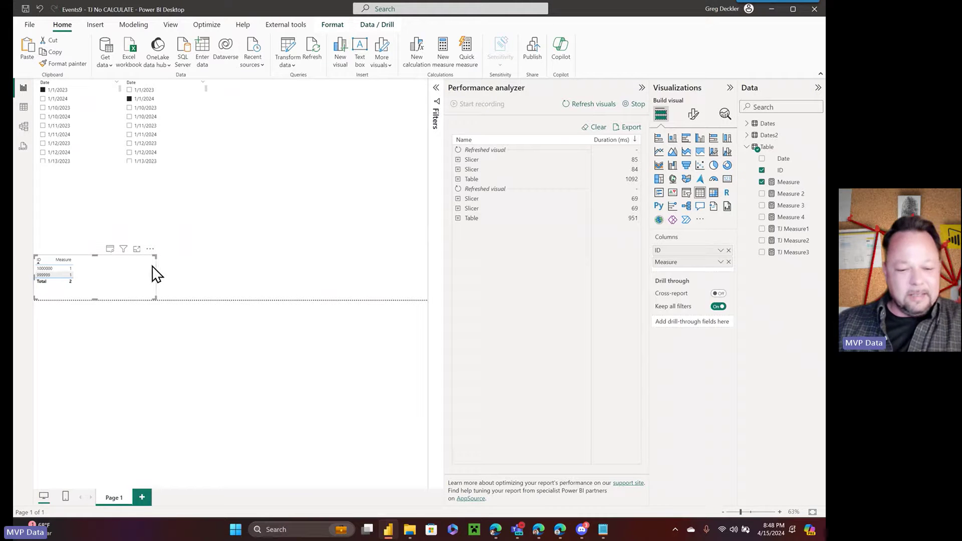
{"action": "left_click", "coordinate": [197, 206]}
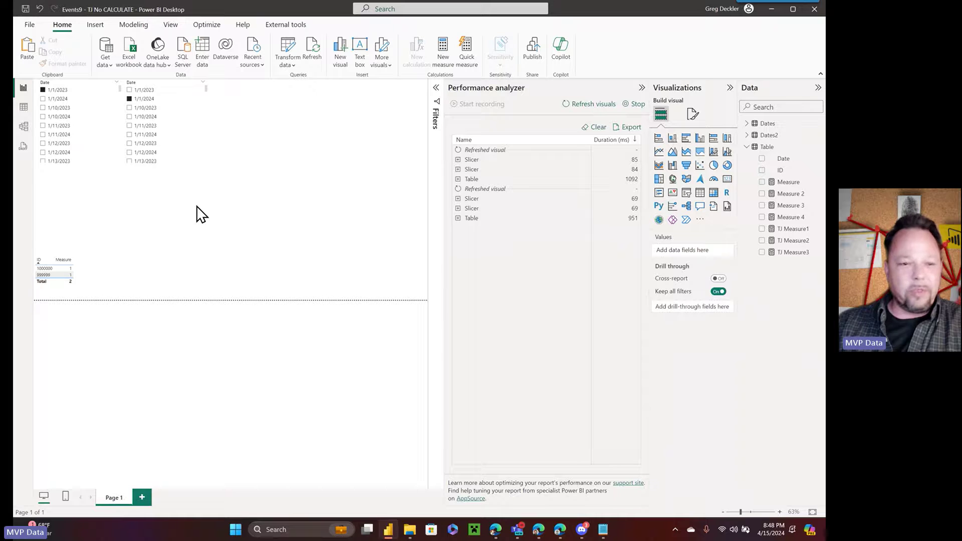
{"action": "left_click", "coordinate": [155, 261]}
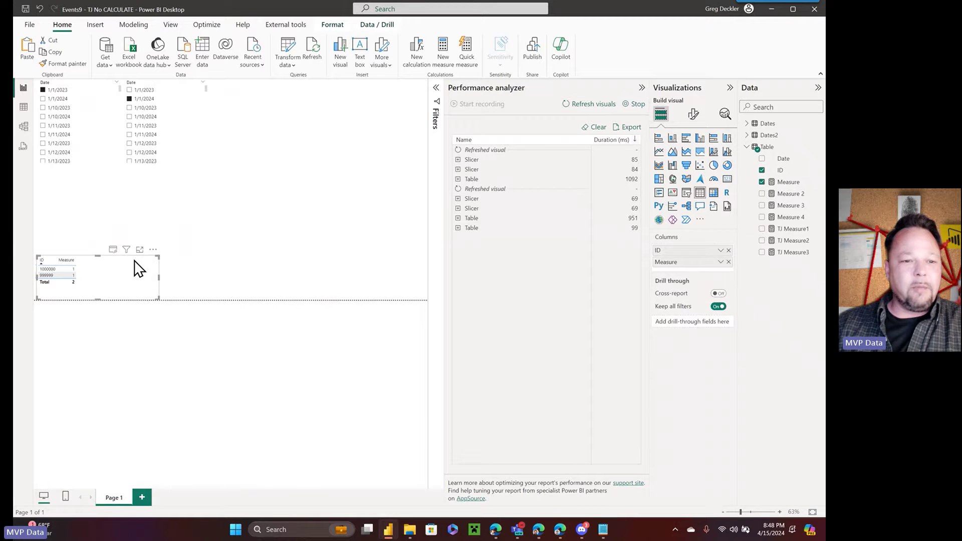
{"action": "left_click_drag", "start_coordinate": [142, 261], "coordinate": [125, 197]}
{"action": "left_click", "coordinate": [125, 272]}
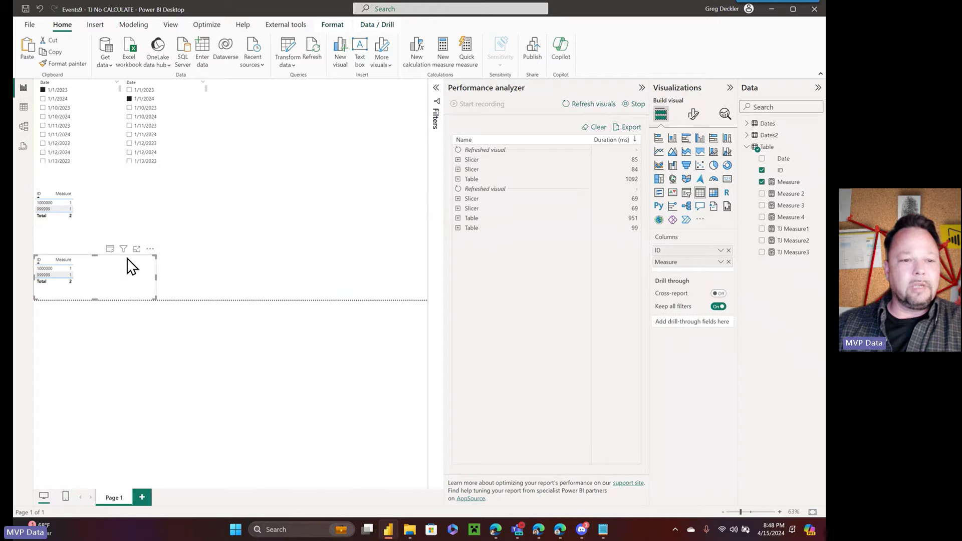
{"action": "left_click", "coordinate": [133, 213]}
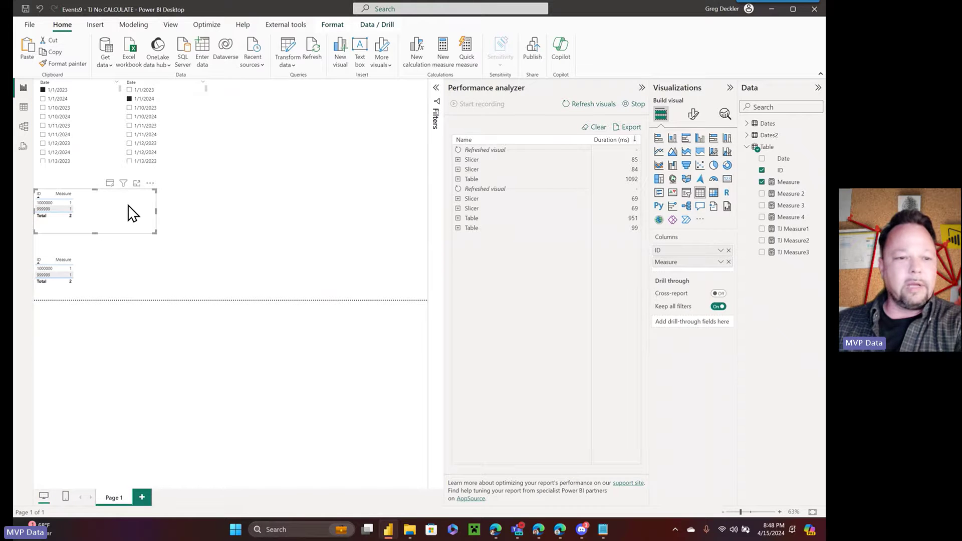
{"action": "key", "text": "Delete"}
Step: Replace Measure with Measure 4 in the remaining table visual after checking Measure 4's formula
{"action": "left_click", "coordinate": [123, 274]}
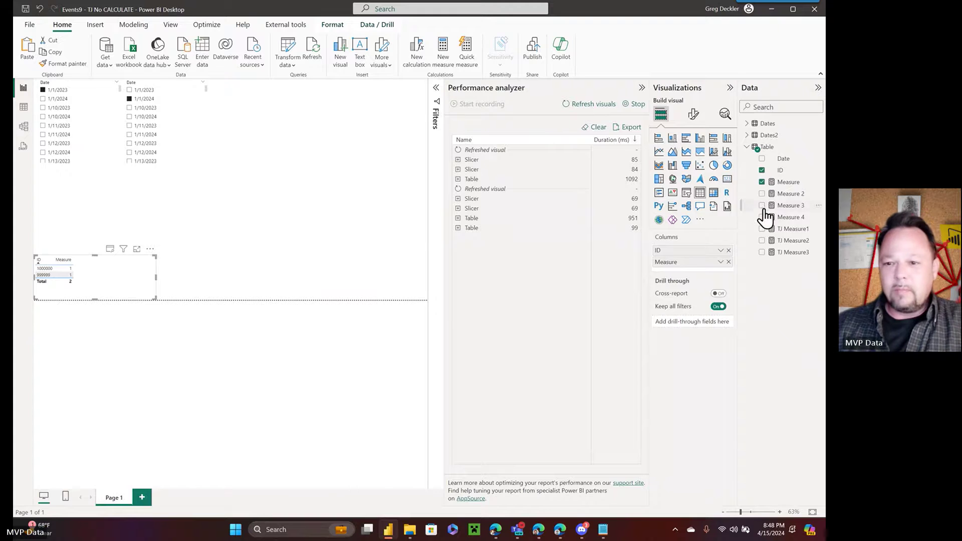
{"action": "left_click", "coordinate": [793, 218]}
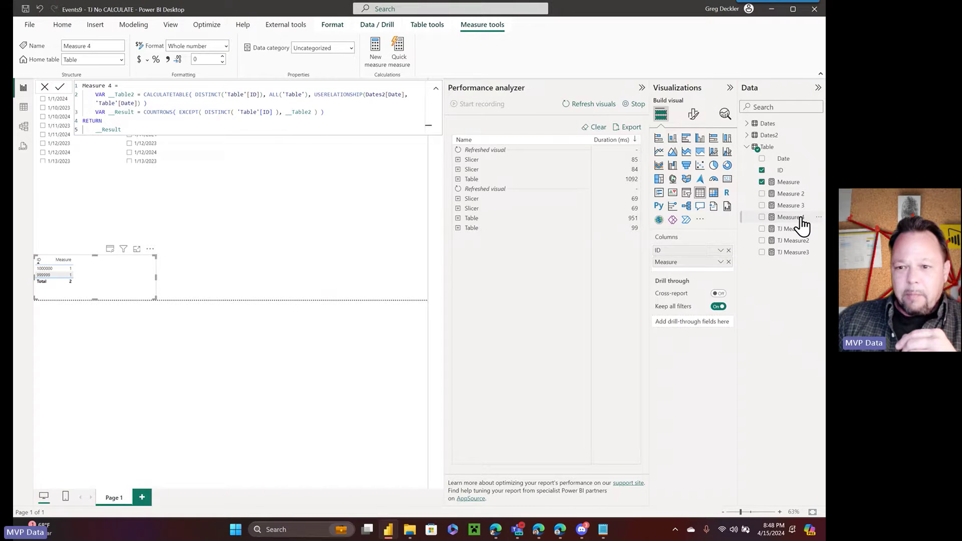
{"action": "left_click_drag", "start_coordinate": [801, 223], "coordinate": [706, 268]}
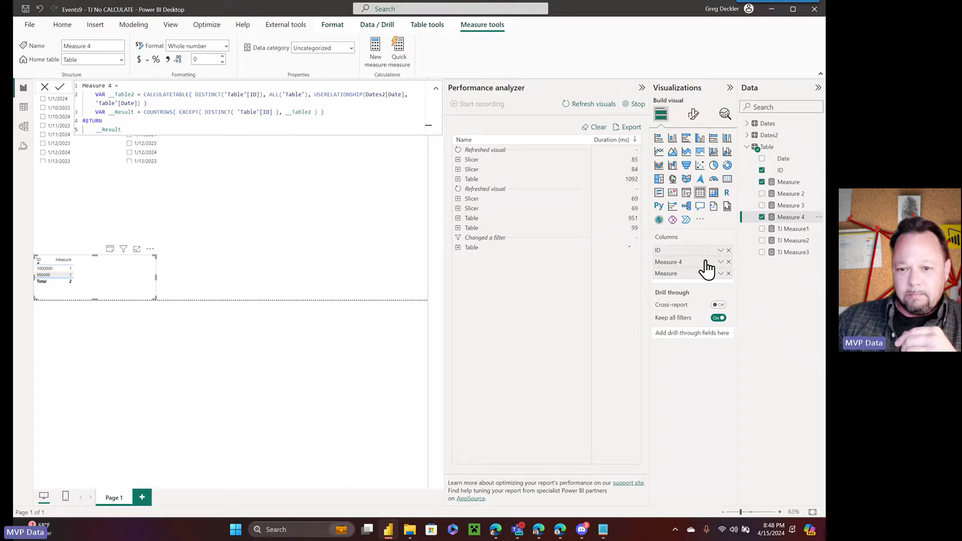
{"action": "left_click", "coordinate": [729, 273]}
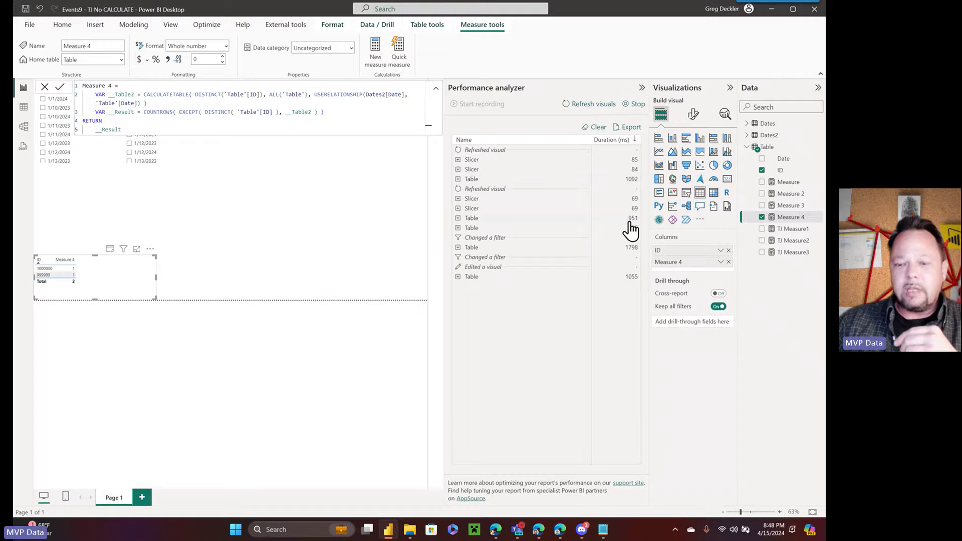
Step: Inspect the Measure 4 table's duration breakdown, then record two more refreshes of all visuals and check its breakdown after each
{"action": "left_click", "coordinate": [457, 219]}
{"action": "left_click", "coordinate": [458, 218]}
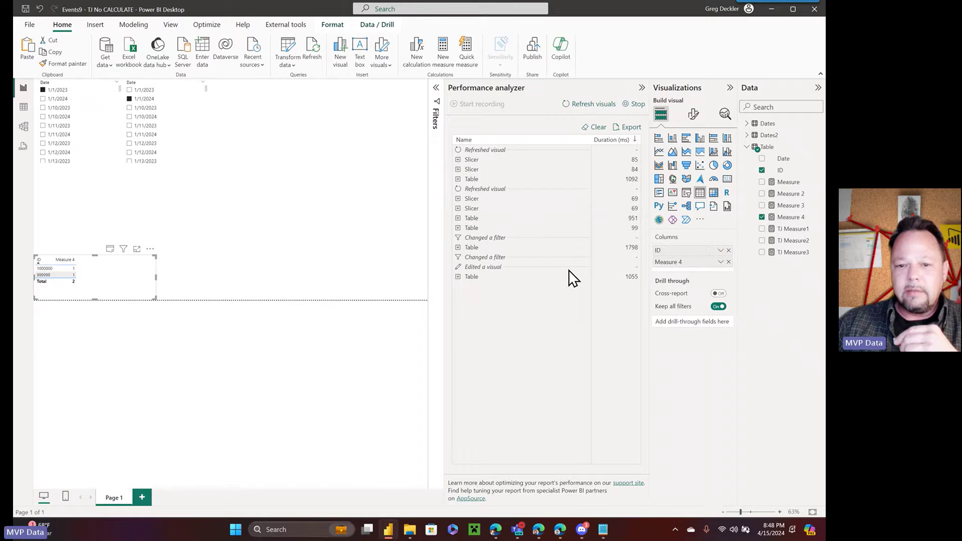
{"action": "left_click", "coordinate": [458, 277]}
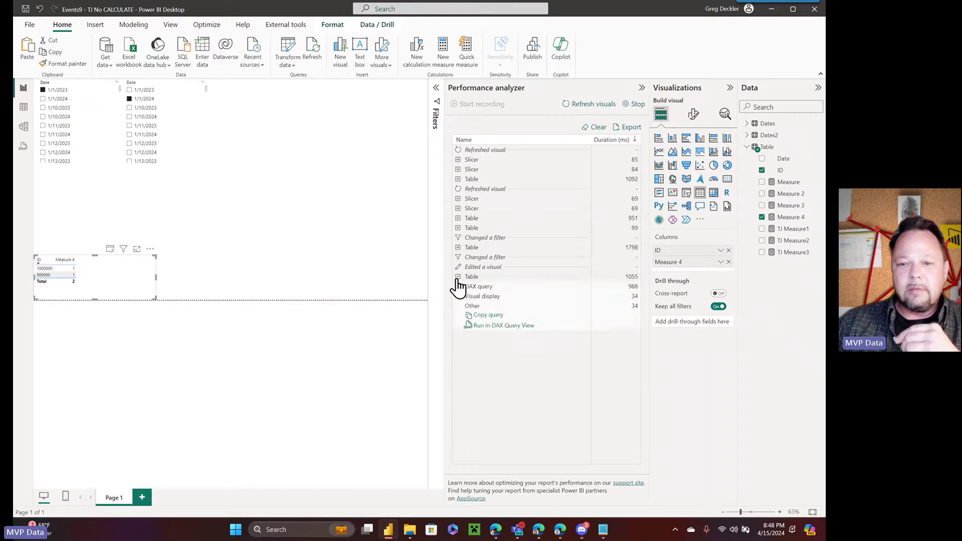
{"action": "left_click", "coordinate": [457, 277]}
{"action": "left_click", "coordinate": [611, 105]}
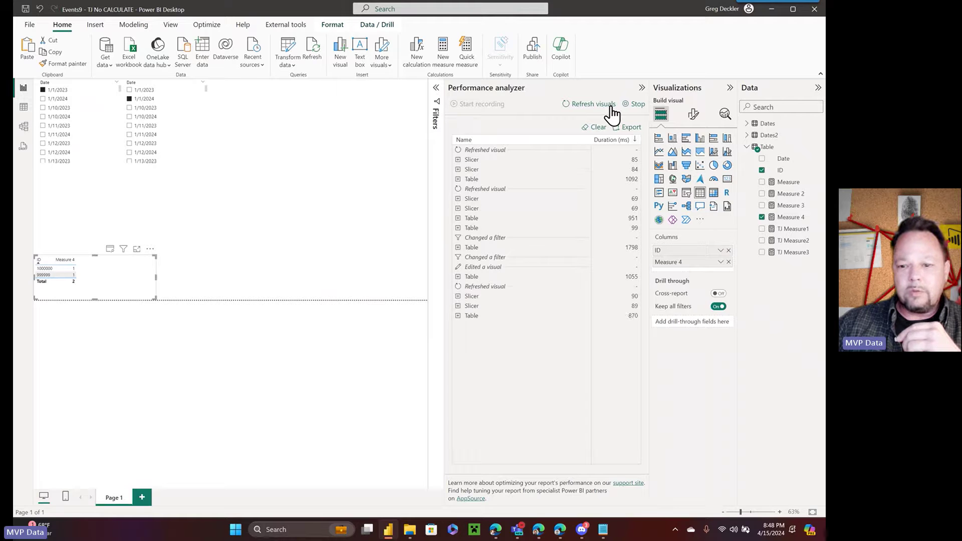
{"action": "left_click", "coordinate": [457, 316]}
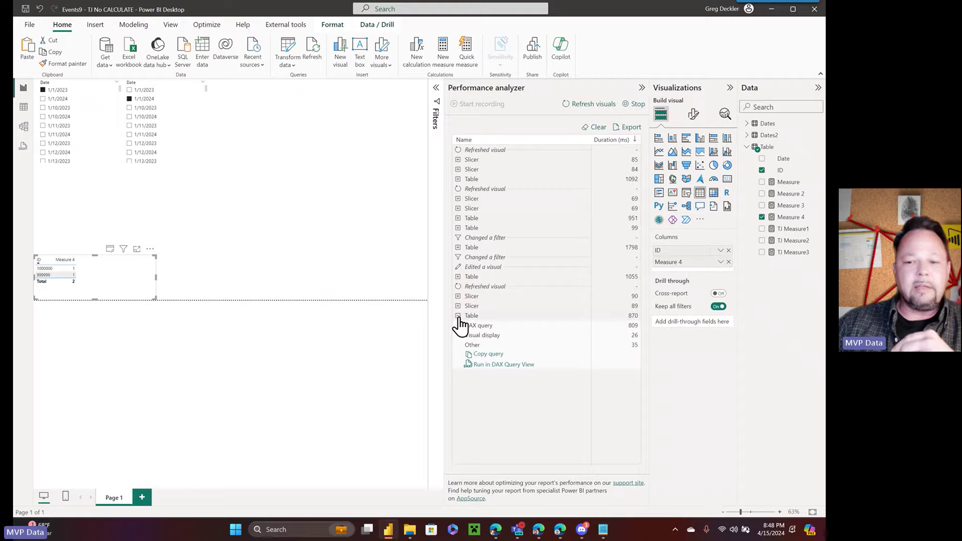
{"action": "left_click", "coordinate": [458, 316]}
{"action": "left_click", "coordinate": [600, 106]}
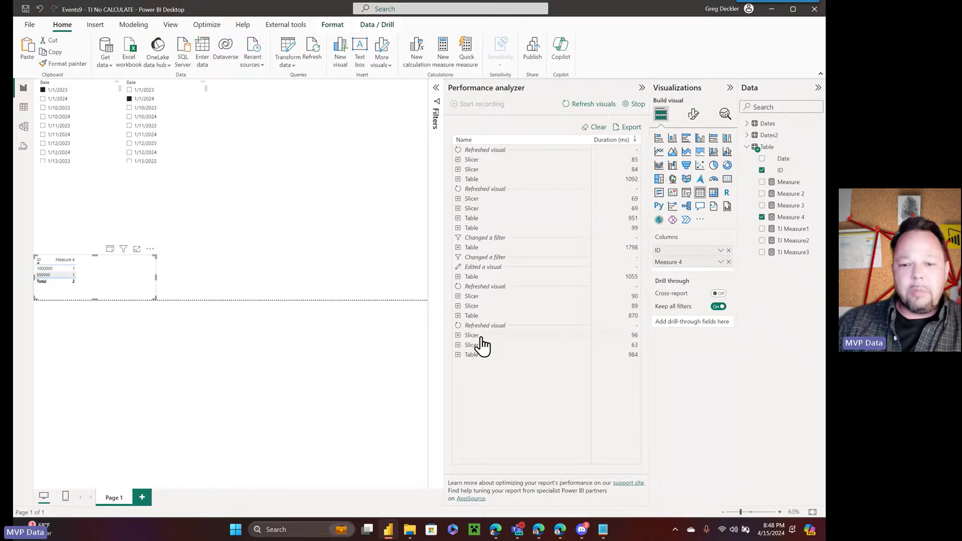
{"action": "left_click", "coordinate": [458, 355]}
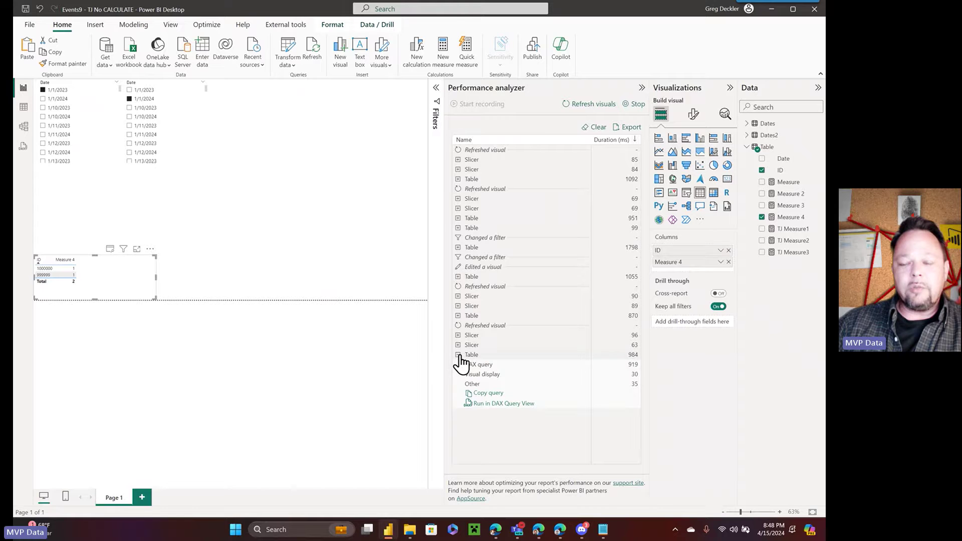
{"action": "left_click", "coordinate": [458, 355]}
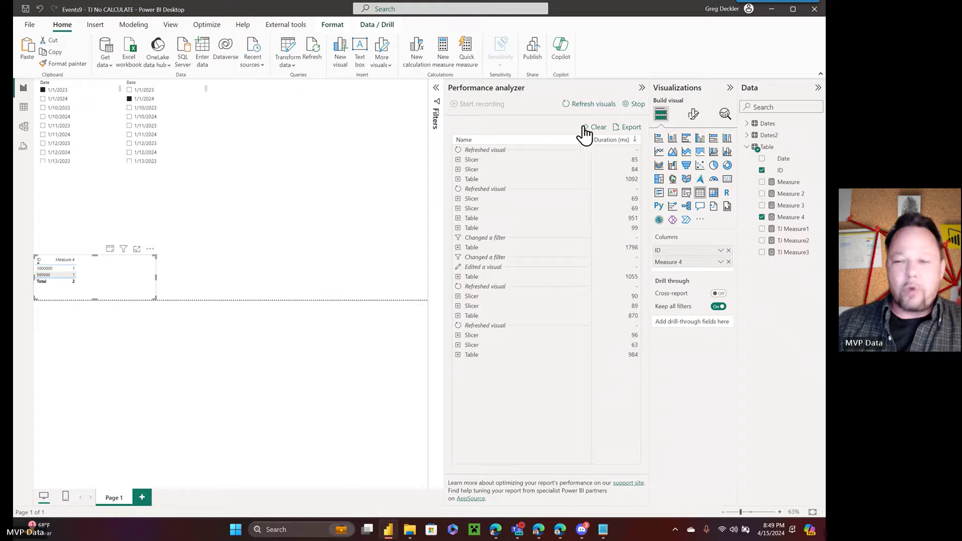
Step: Open the report Events10 - TJ Fast CALCULATETABLE and close the Events9 report without saving its changes
{"action": "left_click", "coordinate": [29, 24]}
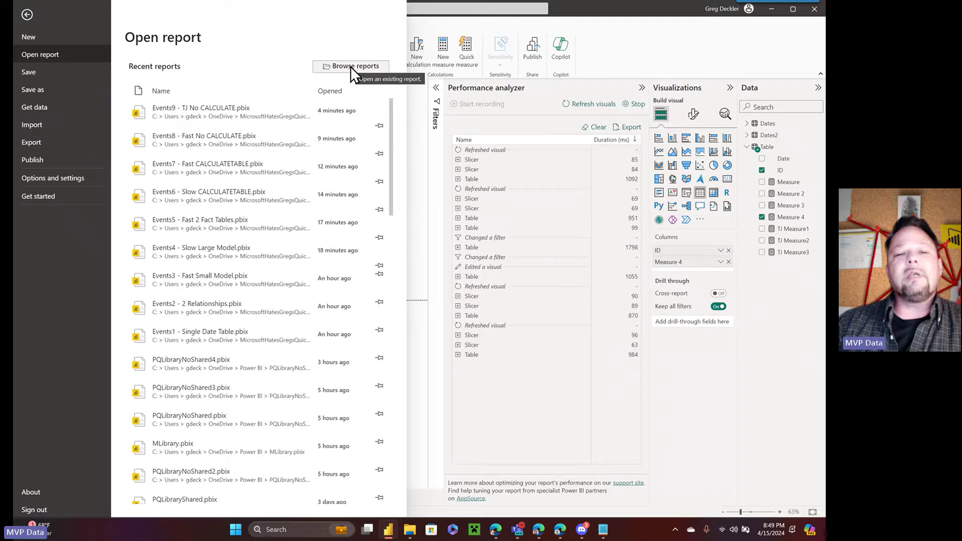
{"action": "left_click", "coordinate": [350, 66]}
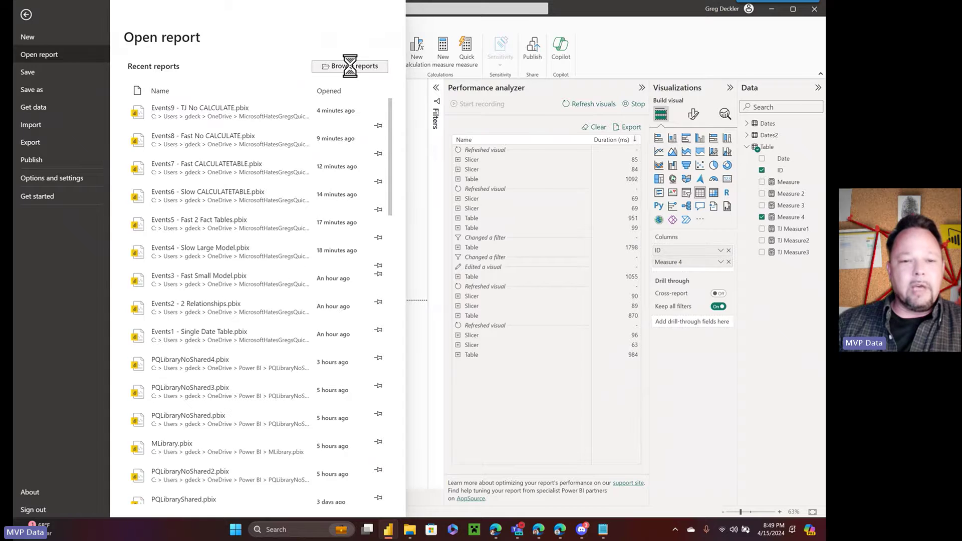
{"action": "left_click", "coordinate": [218, 216]}
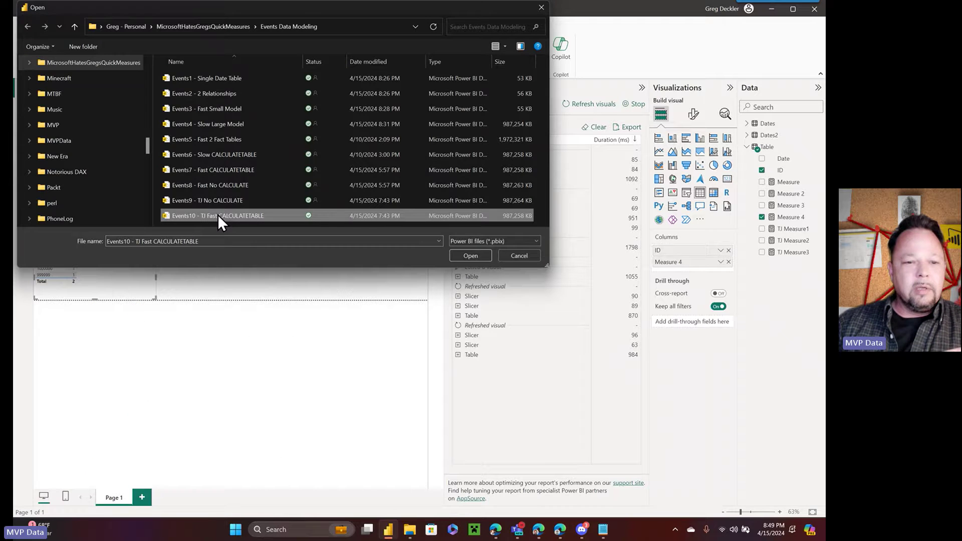
{"action": "left_click", "coordinate": [470, 256]}
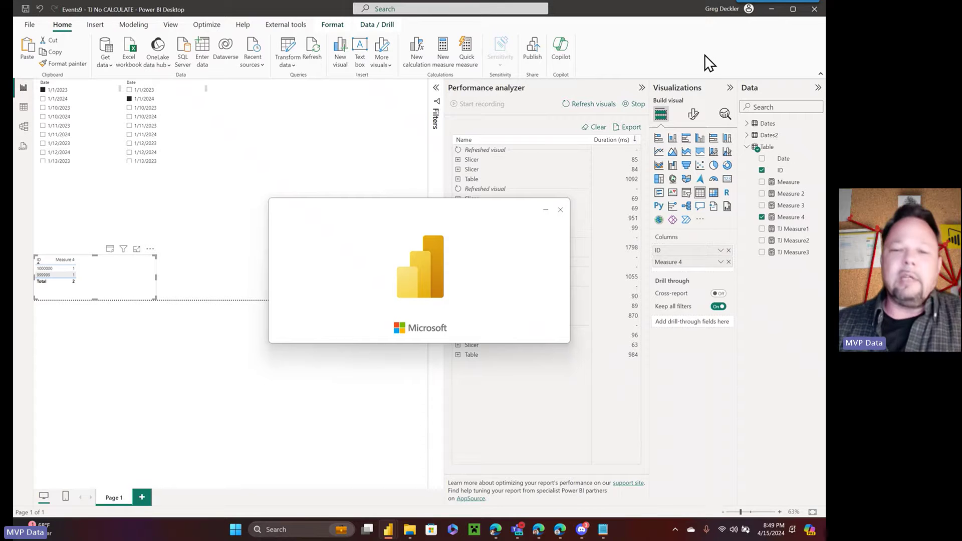
{"action": "left_click", "coordinate": [809, 16]}
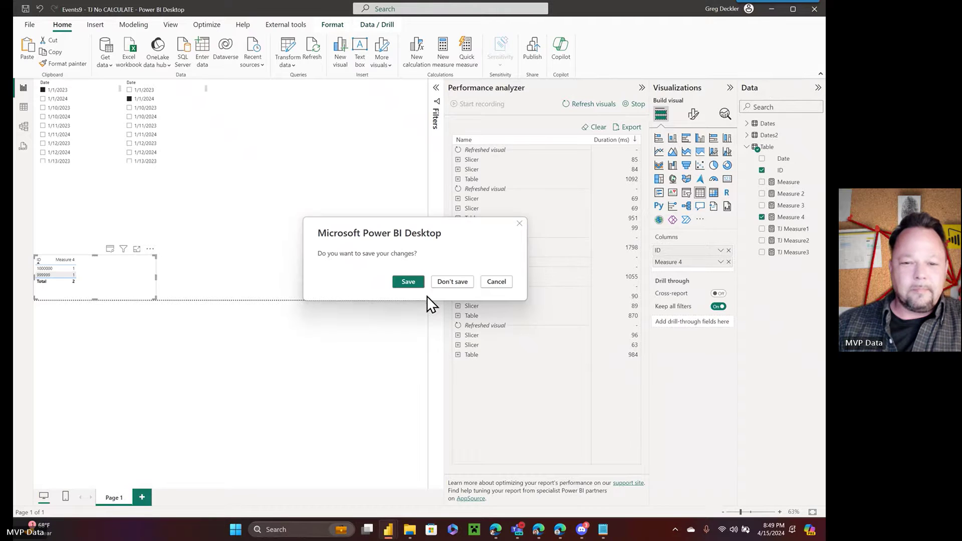
{"action": "left_click", "coordinate": [451, 280]}
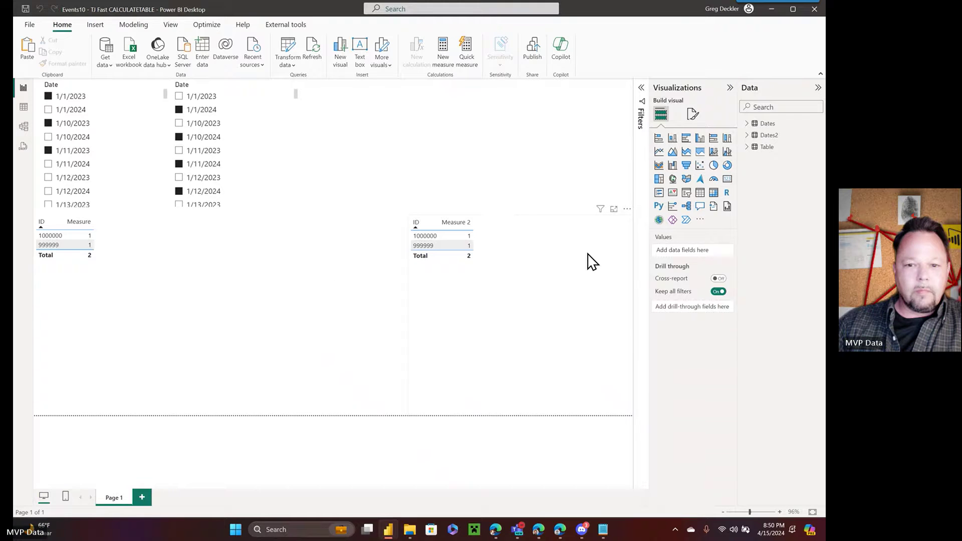
Step: Review the formulas of Measure, Measure 2 and Not Empty in the Table table
{"action": "left_click", "coordinate": [514, 225]}
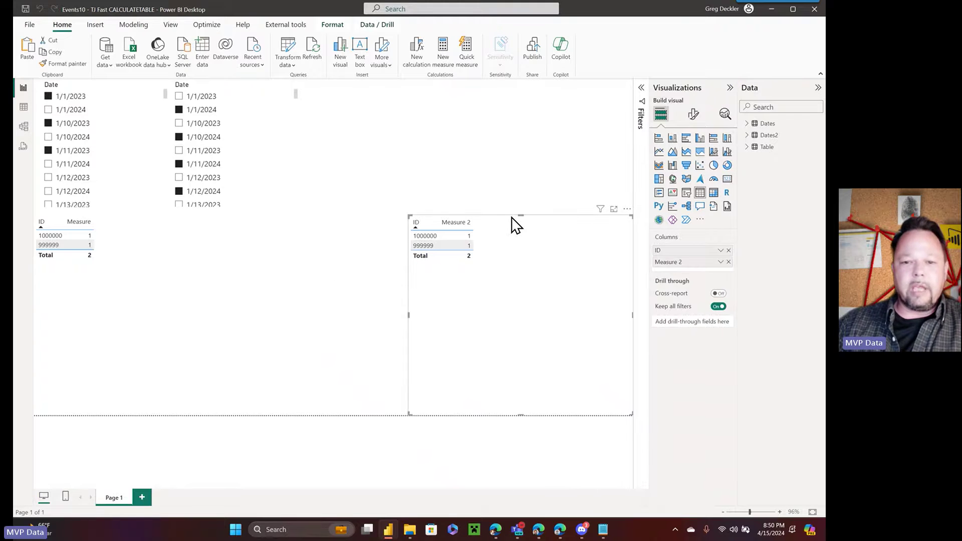
{"action": "left_click", "coordinate": [747, 151]}
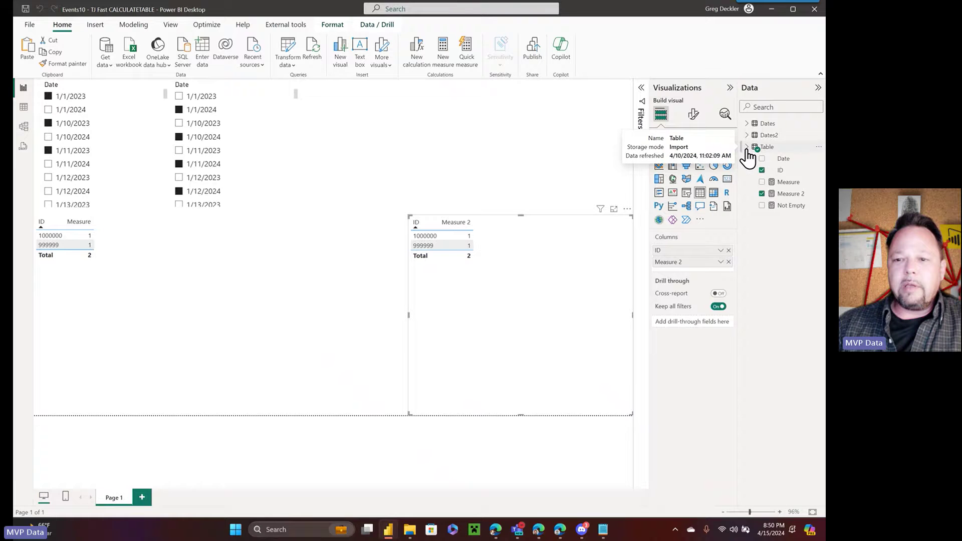
{"action": "left_click", "coordinate": [784, 184]}
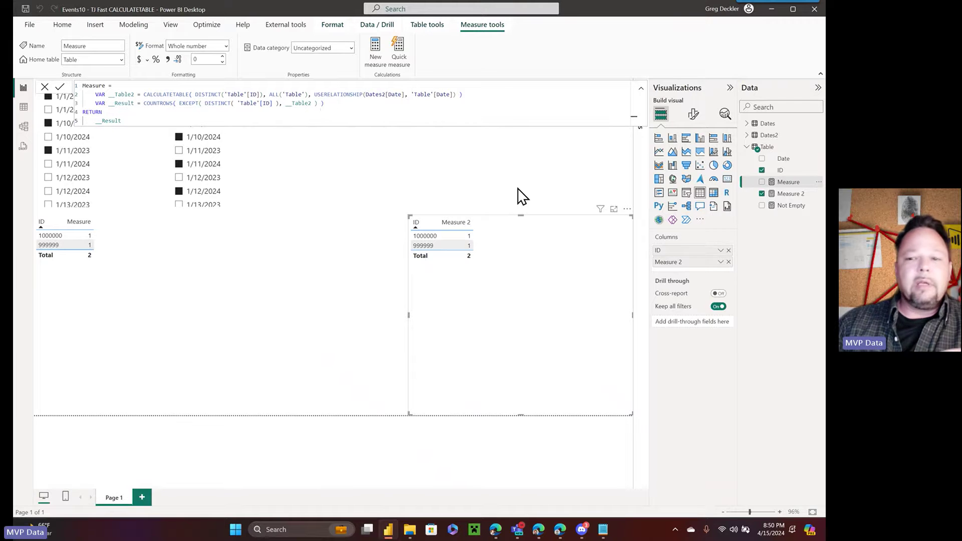
{"action": "left_click", "coordinate": [790, 195]}
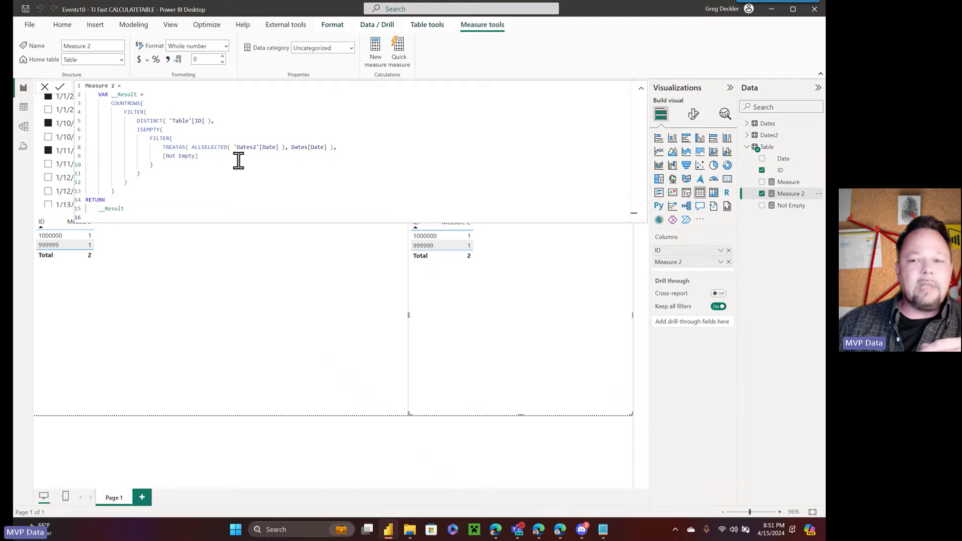
{"action": "left_click", "coordinate": [791, 206]}
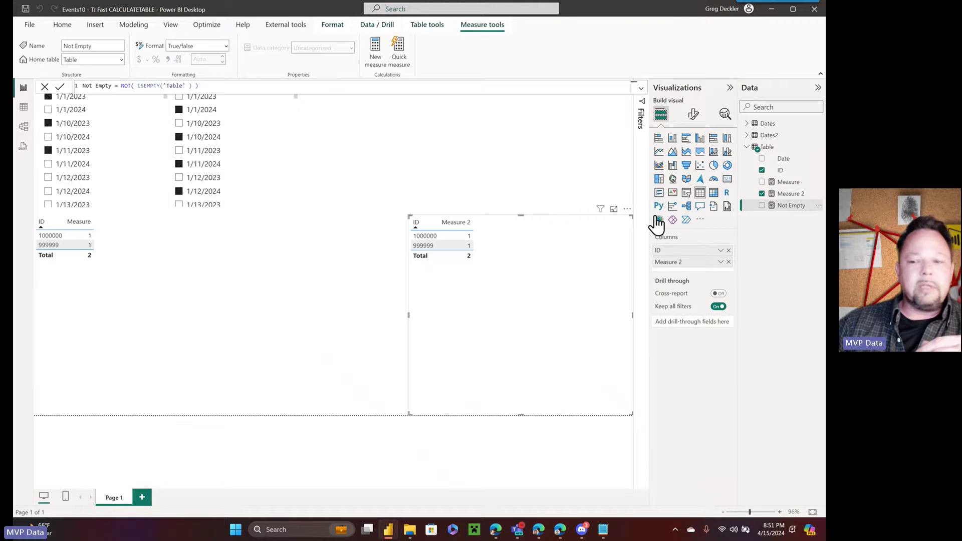
{"action": "left_click", "coordinate": [791, 194]}
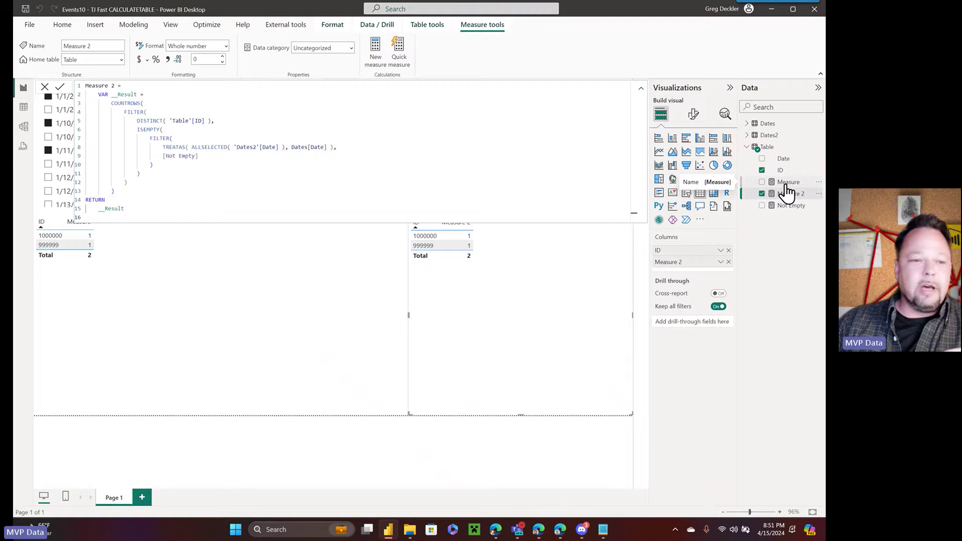
Step: Start a Performance analyzer recording, collapse the formula display and record one refresh of all visuals
{"action": "left_click", "coordinate": [171, 26]}
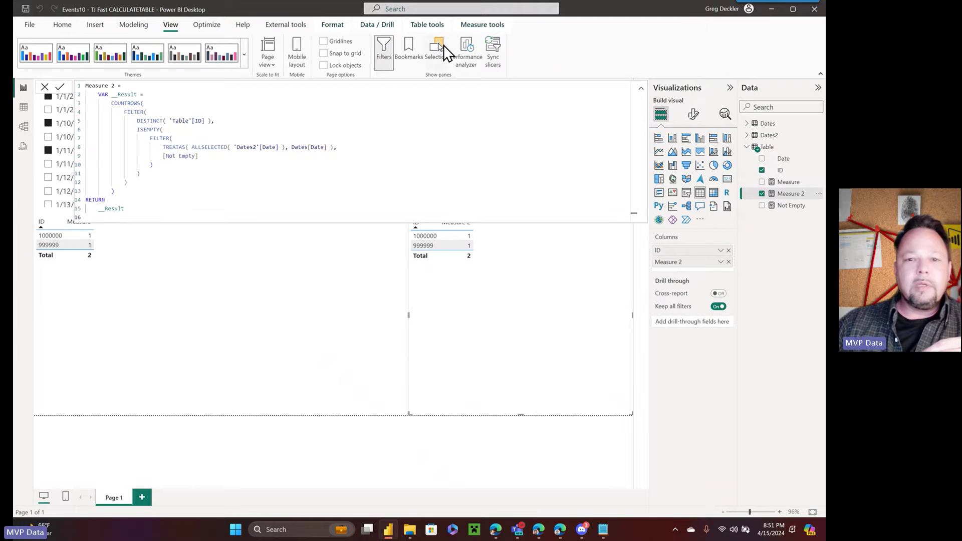
{"action": "left_click", "coordinate": [466, 49]}
{"action": "left_click", "coordinate": [500, 106]}
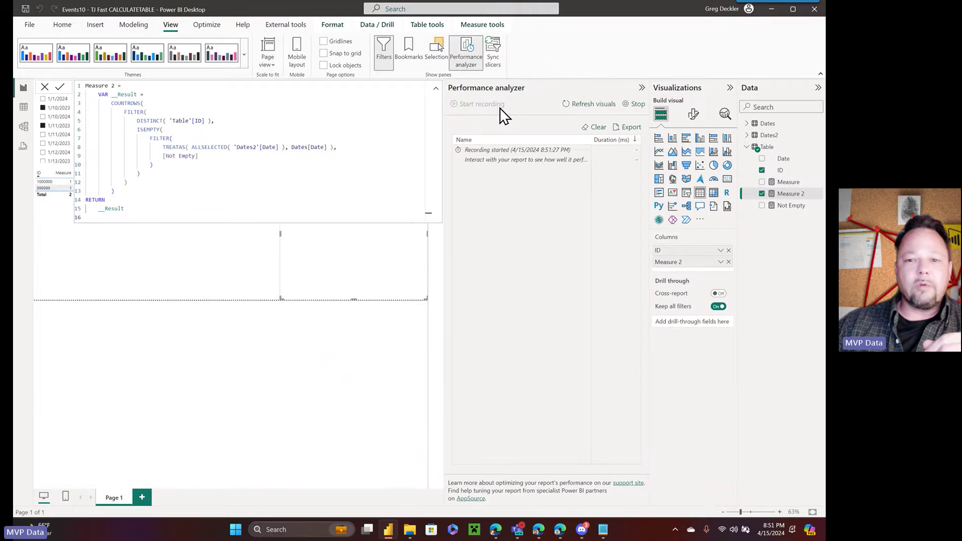
{"action": "left_click", "coordinate": [436, 88]}
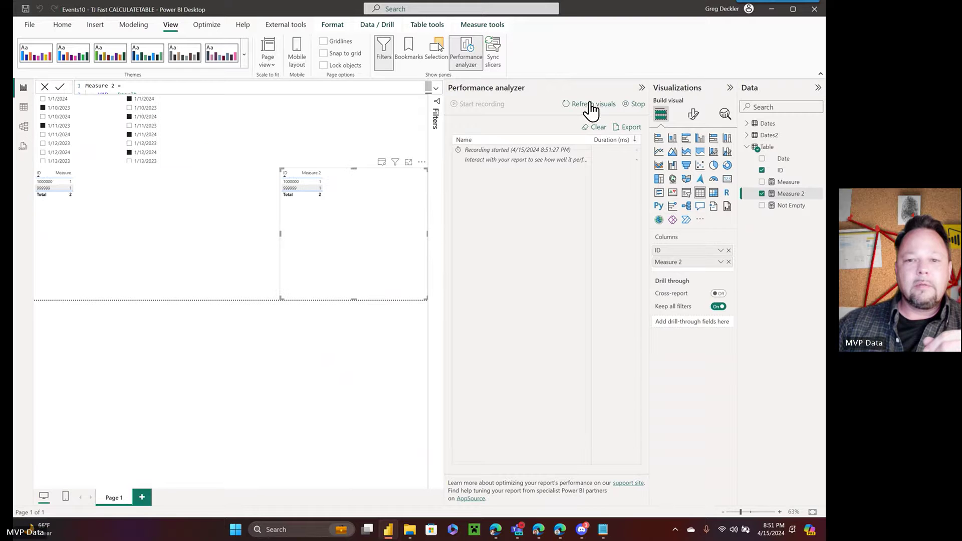
{"action": "left_click", "coordinate": [592, 105]}
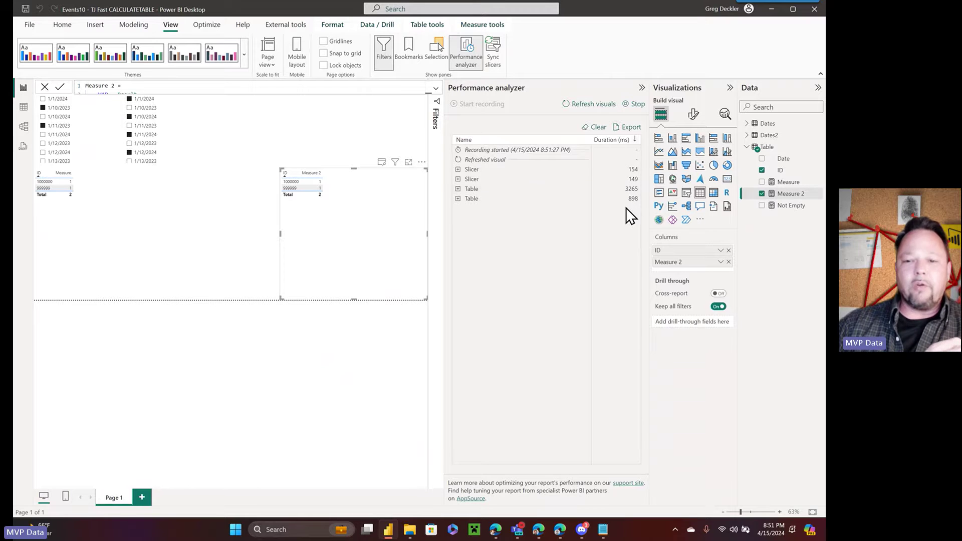
Step: Compare the duration breakdowns of the Measure and Measure 2 tables, matching each recorded entry to its visual
{"action": "left_click", "coordinate": [457, 199]}
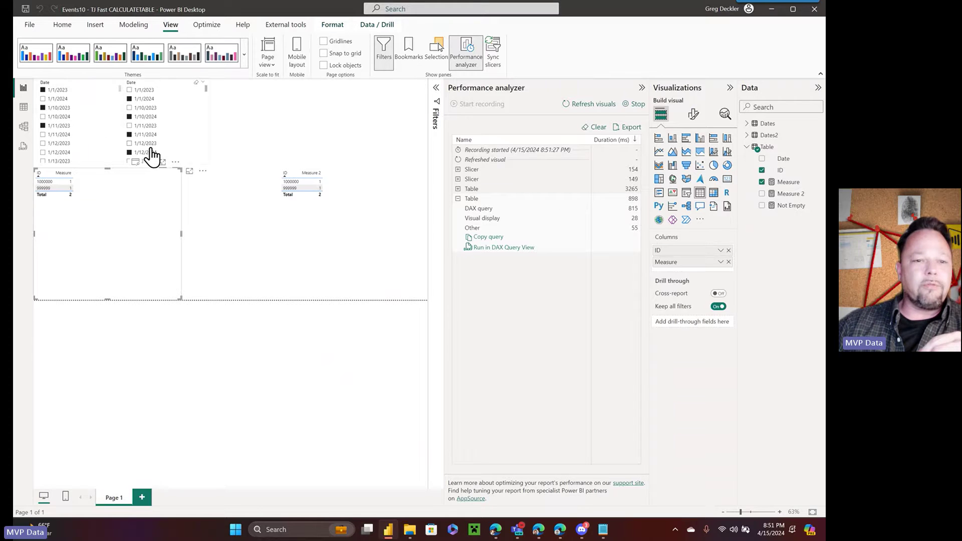
{"action": "left_click", "coordinate": [458, 190]}
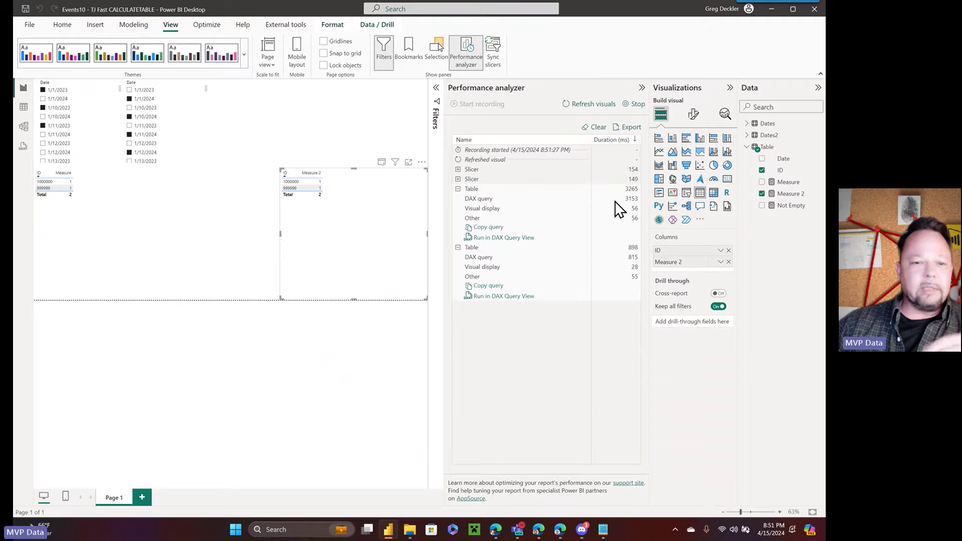
{"action": "left_click", "coordinate": [458, 190]}
{"action": "left_click", "coordinate": [458, 199]}
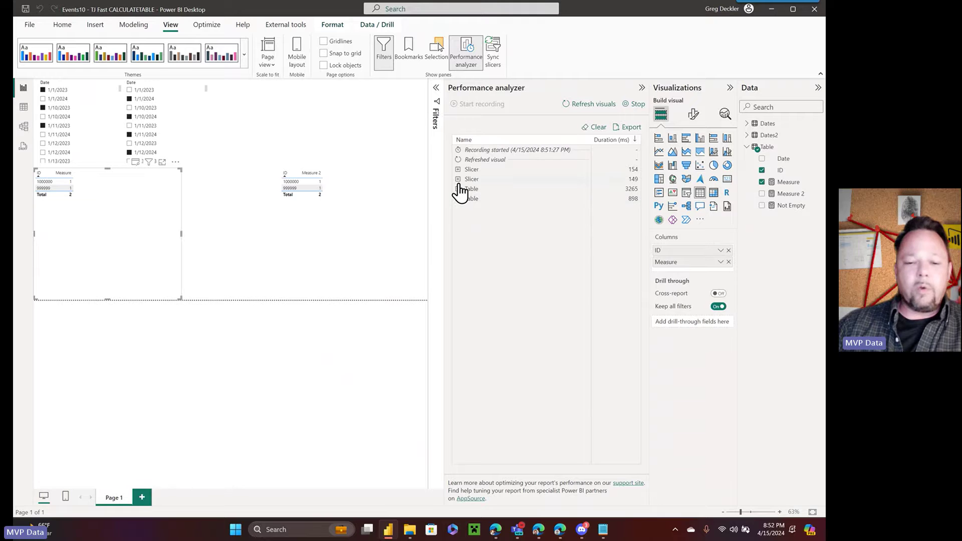
Step: Switch to the LinkedIn conversation in Edge, maximize the window and open the attached image about CALCULATE versus no-CALCULATE performance testing
{"action": "left_click", "coordinate": [495, 530]}
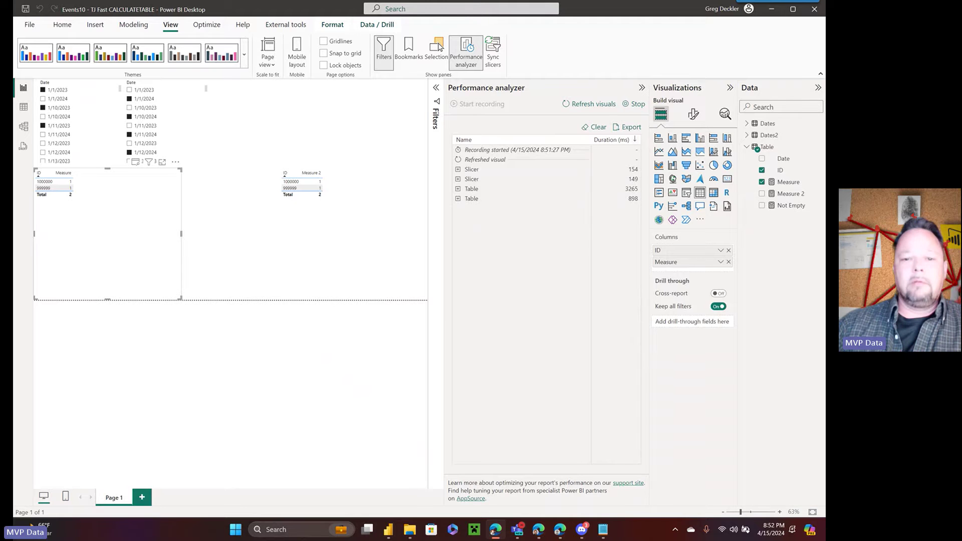
{"action": "left_click_drag", "start_coordinate": [825, 165], "coordinate": [621, 42]}
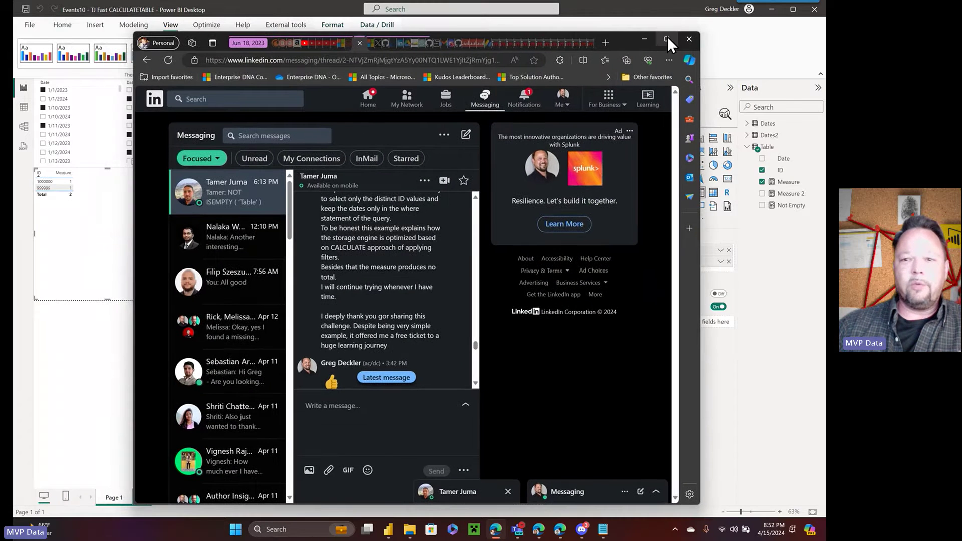
{"action": "left_click", "coordinate": [667, 39]}
{"action": "scroll", "coordinate": [388, 278], "scroll_direction": "down", "scroll_amount": 5}
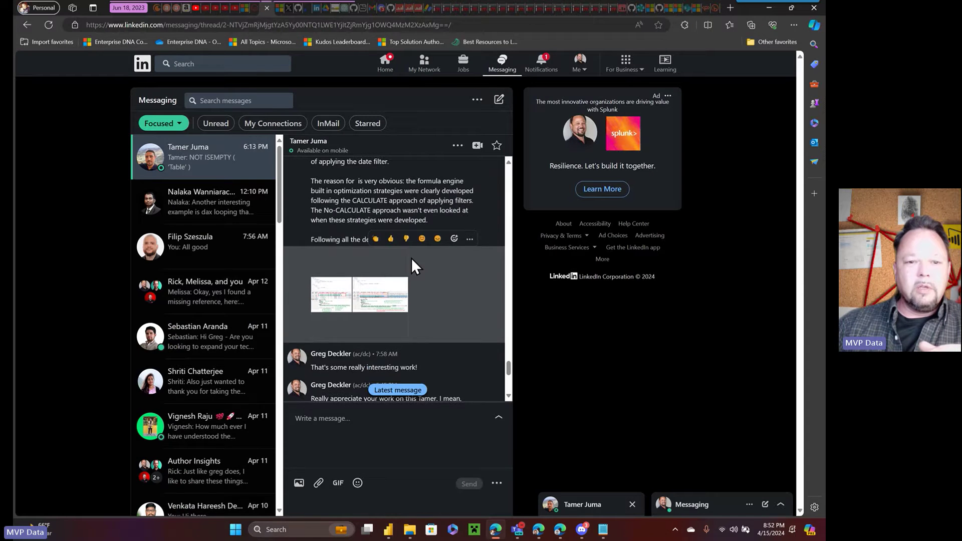
{"action": "scroll", "coordinate": [411, 258], "scroll_direction": "up", "scroll_amount": 2}
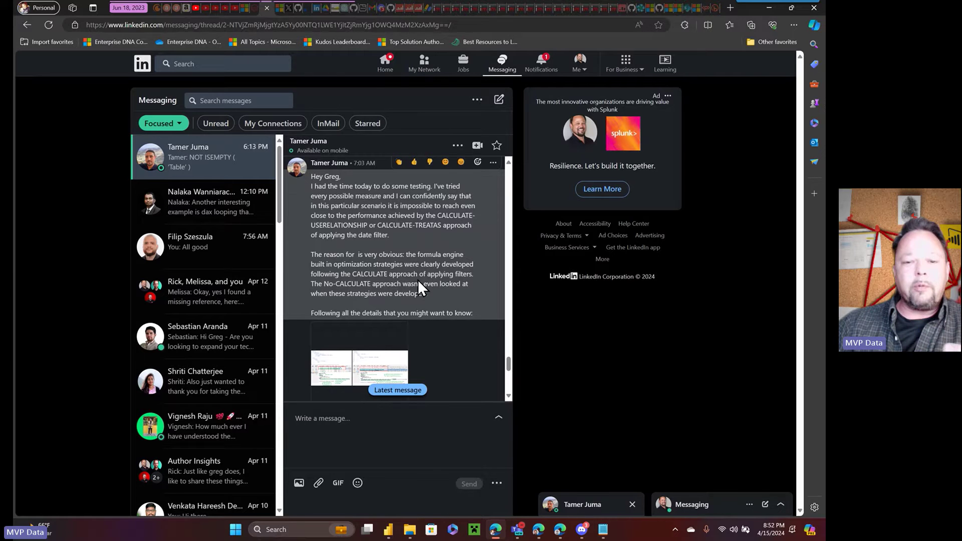
{"action": "scroll", "coordinate": [419, 260], "scroll_direction": "down", "scroll_amount": 1}
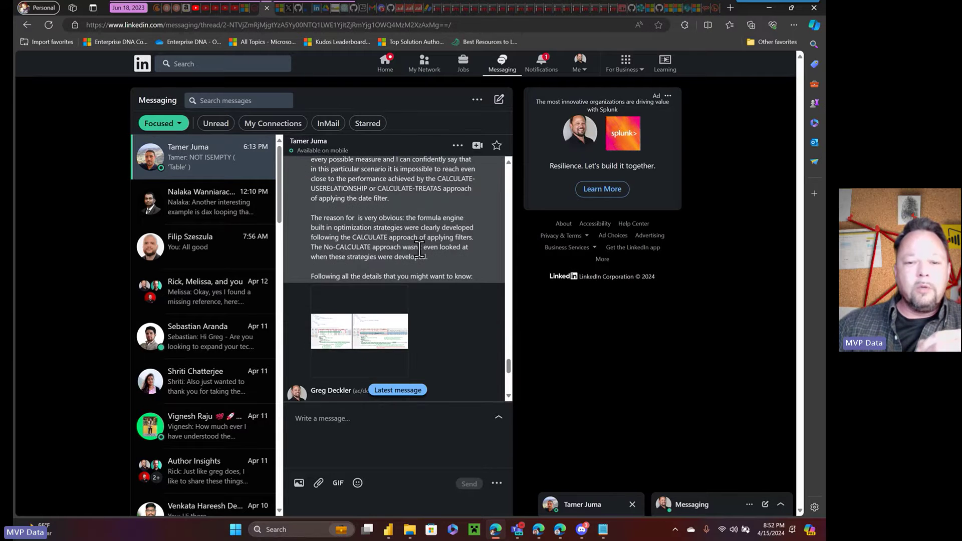
{"action": "left_click", "coordinate": [370, 336]}
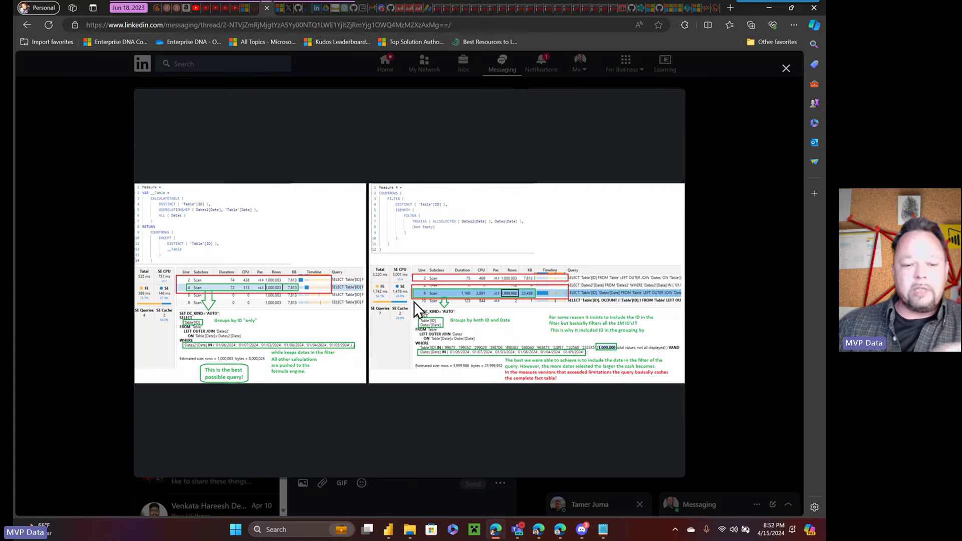
Step: Enlarge the page to 150% to compare the queries of Measure and Measure 4 in the image, and return to the Power BI report
{"action": "left_click", "coordinate": [795, 25]}
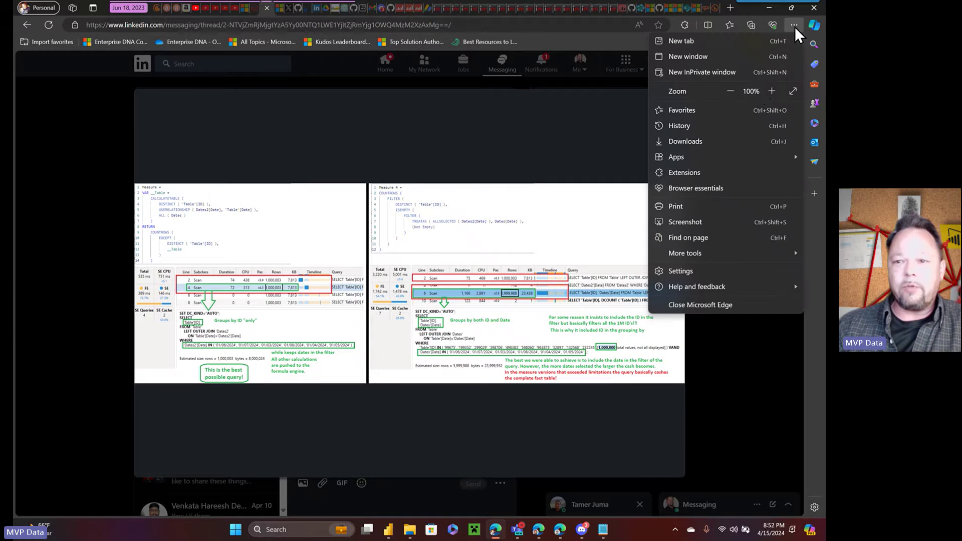
{"action": "left_click", "coordinate": [772, 91]}
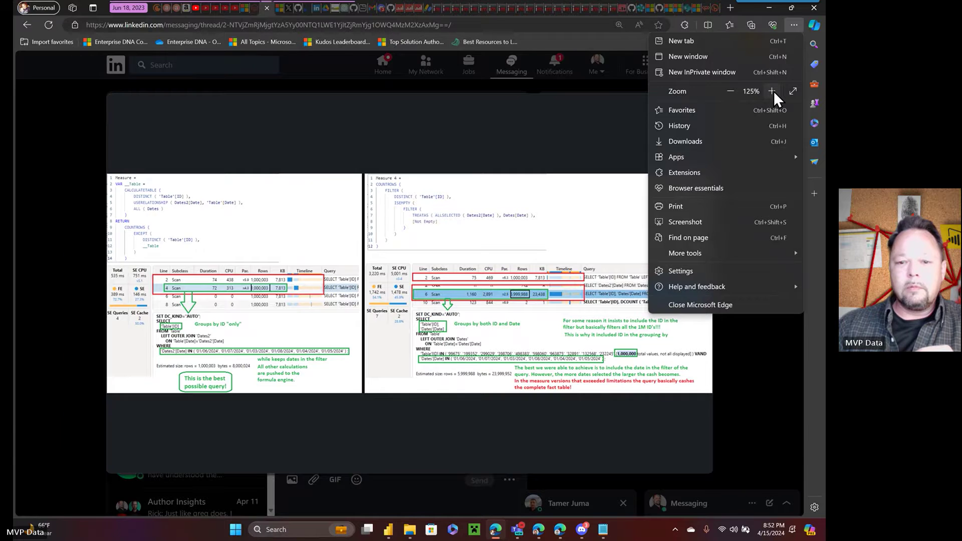
{"action": "left_click", "coordinate": [774, 91]}
{"action": "left_click", "coordinate": [774, 91]}
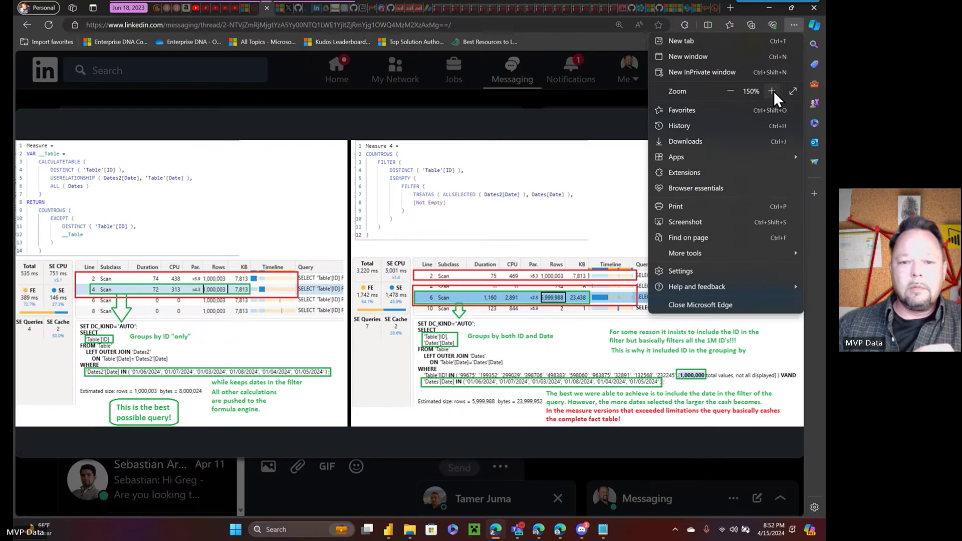
{"action": "left_click", "coordinate": [458, 116]}
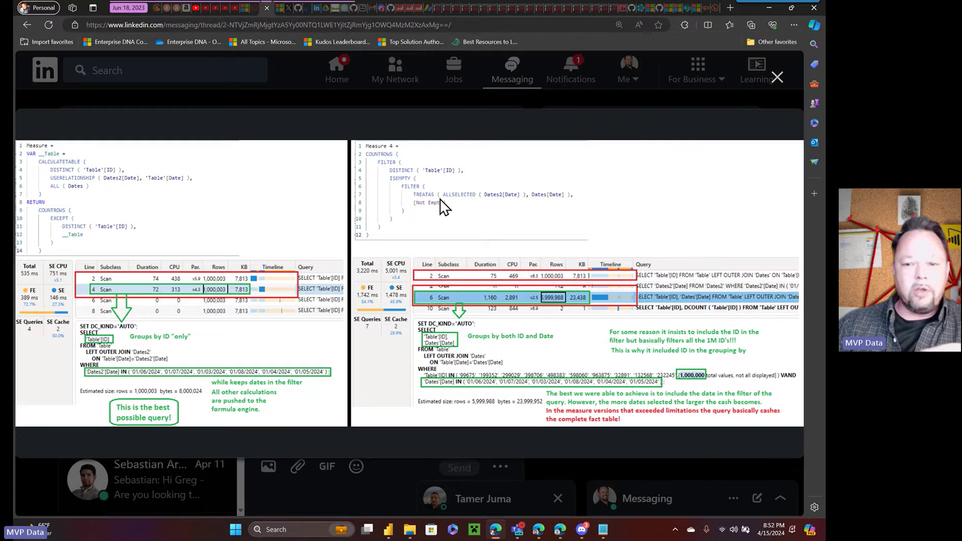
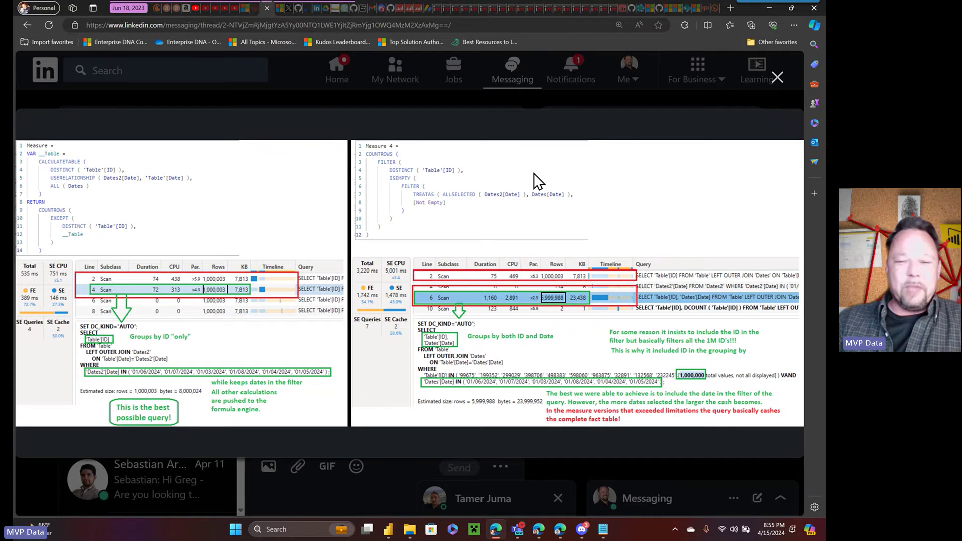
{"action": "left_click", "coordinate": [777, 90]}
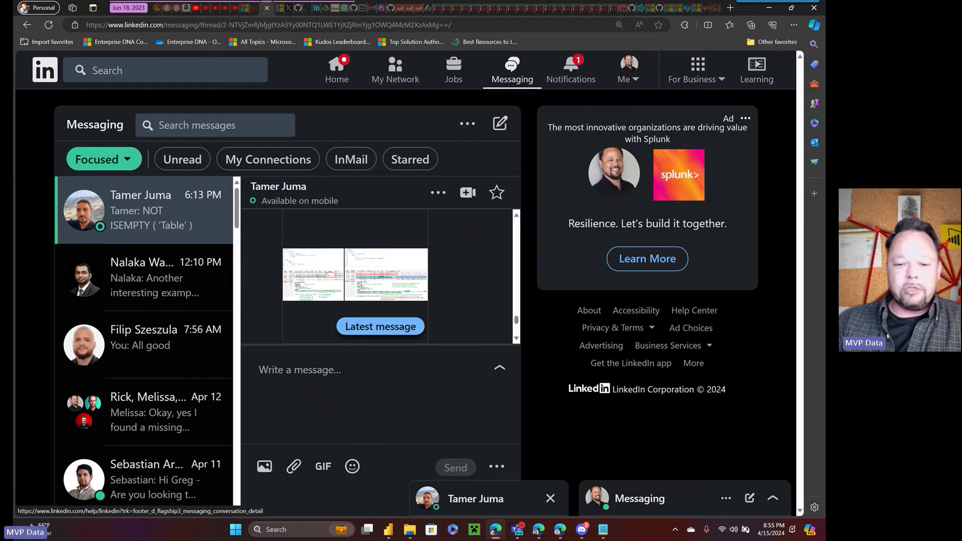
{"action": "left_click", "coordinate": [388, 529]}
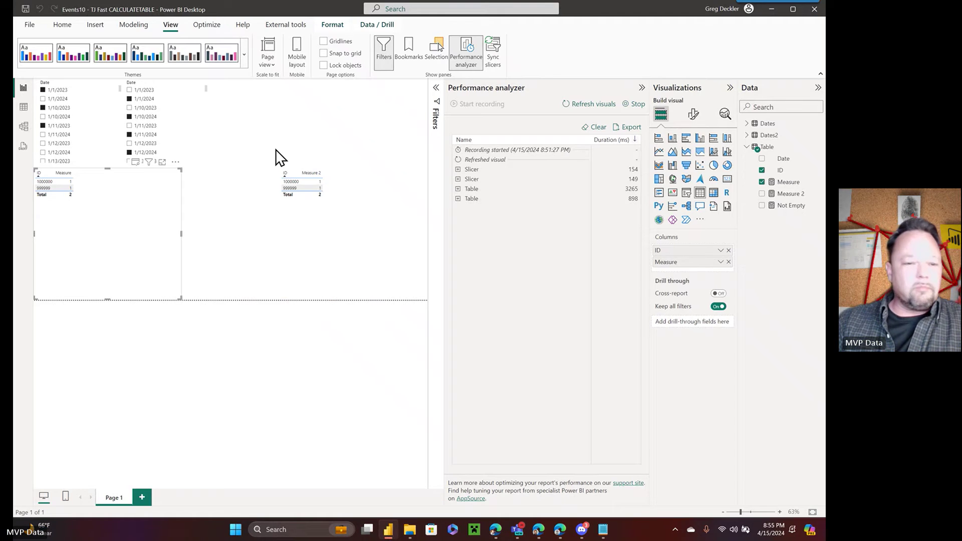